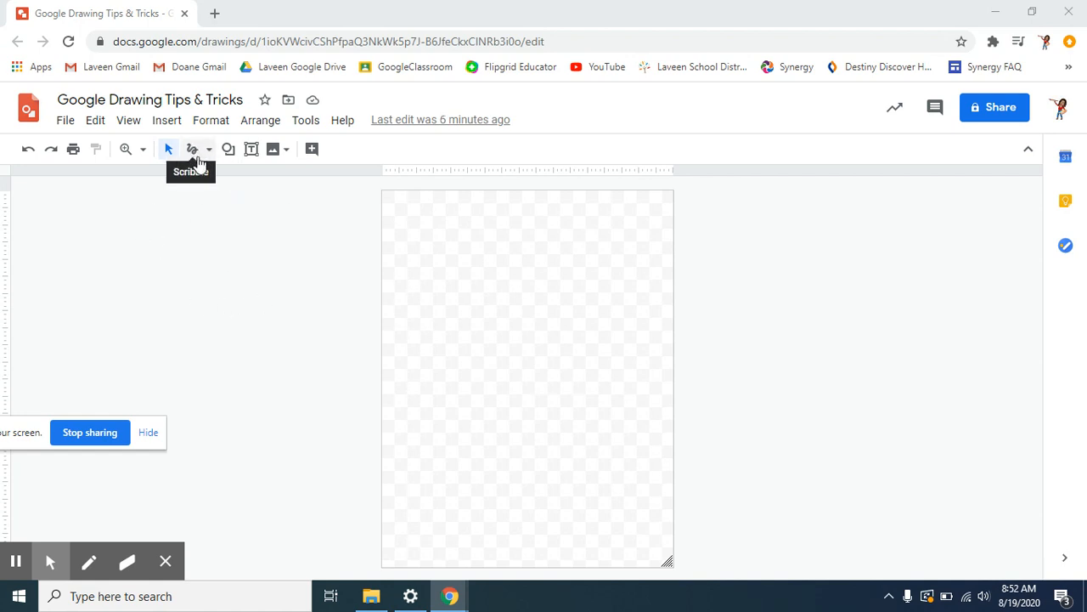
- Draw a straight horizontal line across the upper part of the page with the Line tool
{"action": "left_click", "coordinate": [206, 152]}
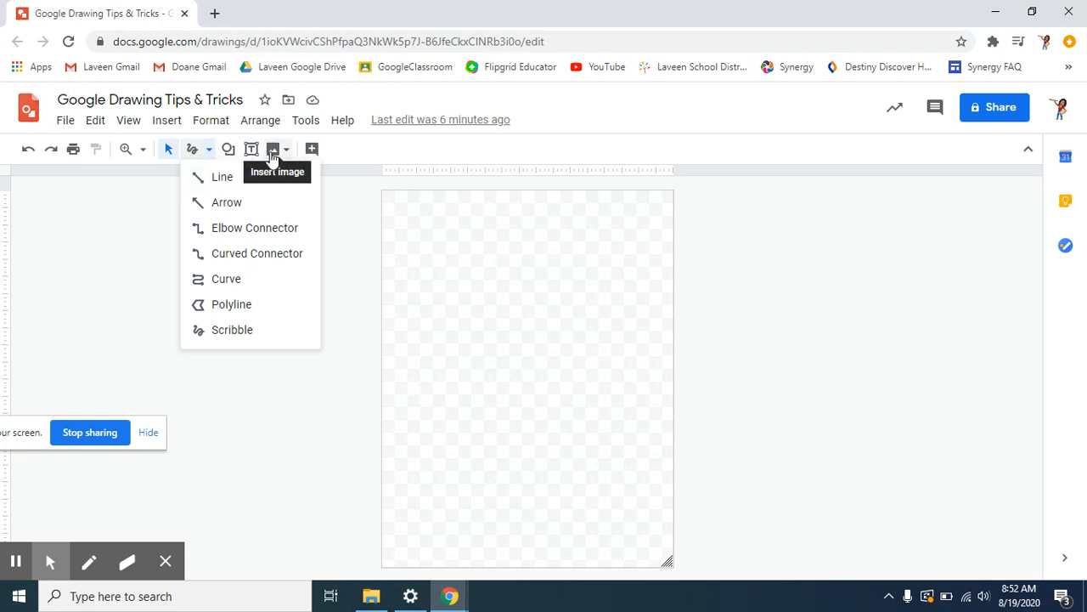
{"action": "left_click", "coordinate": [222, 180]}
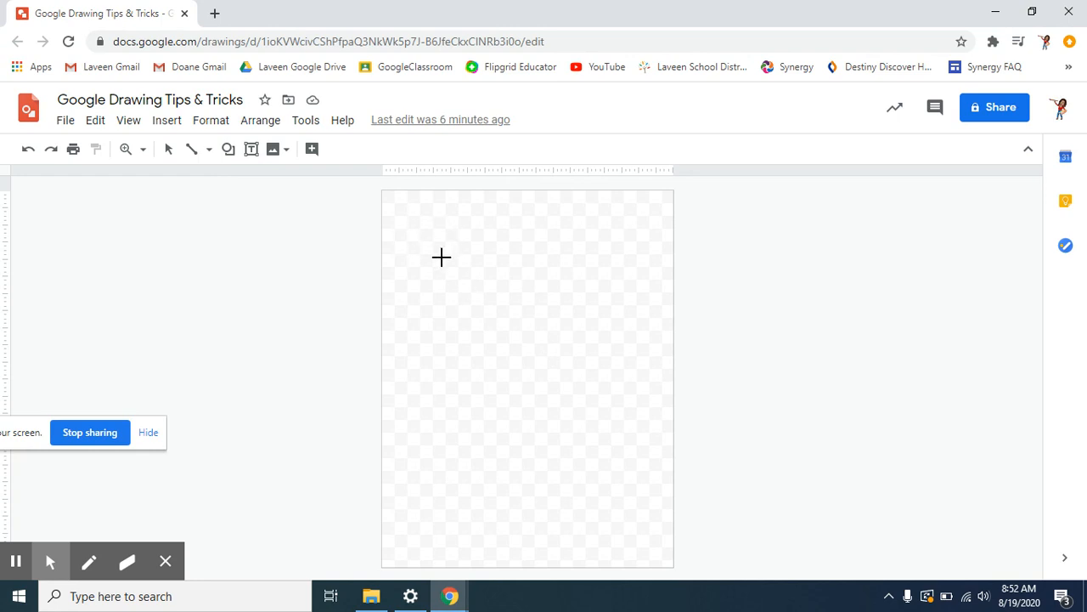
{"action": "left_click_drag", "start_coordinate": [426, 222], "coordinate": [619, 221]}
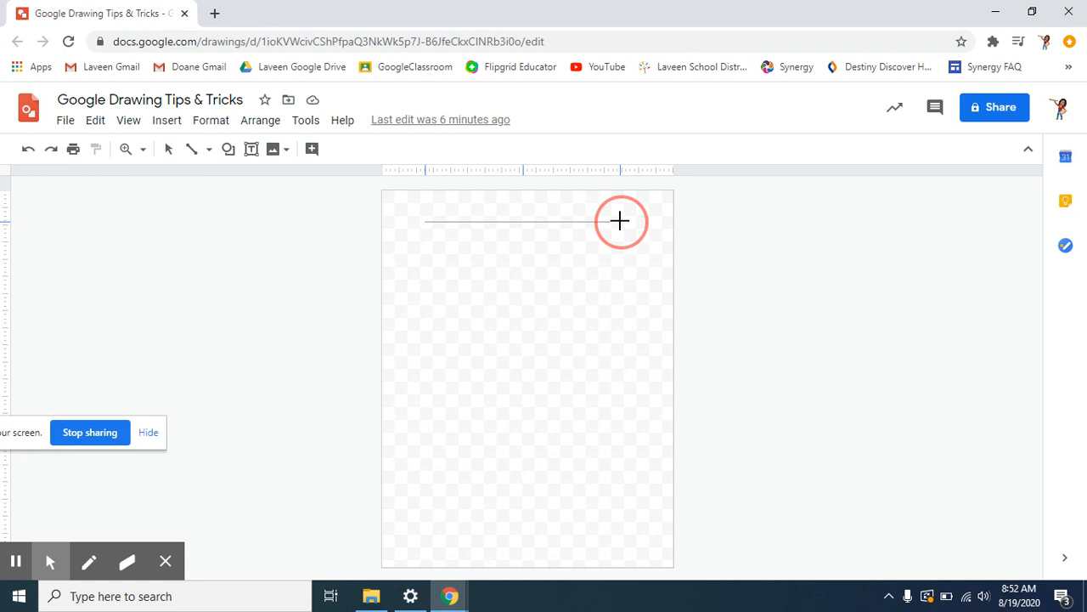
{"action": "mouse_move", "coordinate": [620, 221]}
{"action": "left_mouse_down"}
{"action": "mouse_move", "coordinate": [626, 194]}
{"action": "mouse_move", "coordinate": [609, 280]}
{"action": "mouse_move", "coordinate": [556, 376]}
{"action": "mouse_move", "coordinate": [428, 451]}
{"action": "mouse_move", "coordinate": [543, 365]}
{"action": "mouse_move", "coordinate": [600, 275]}
{"action": "mouse_move", "coordinate": [578, 230]}
{"action": "mouse_move", "coordinate": [608, 260]}
{"action": "mouse_move", "coordinate": [480, 394]}
{"action": "mouse_move", "coordinate": [558, 345]}
{"action": "mouse_move", "coordinate": [604, 245]}
{"action": "mouse_move", "coordinate": [446, 394]}
{"action": "mouse_move", "coordinate": [575, 303]}
{"action": "mouse_move", "coordinate": [450, 406]}
{"action": "mouse_move", "coordinate": [413, 417]}
{"action": "mouse_move", "coordinate": [481, 398]}
{"action": "mouse_move", "coordinate": [527, 363]}
{"action": "mouse_move", "coordinate": [641, 221]}
{"action": "left_mouse_up"}
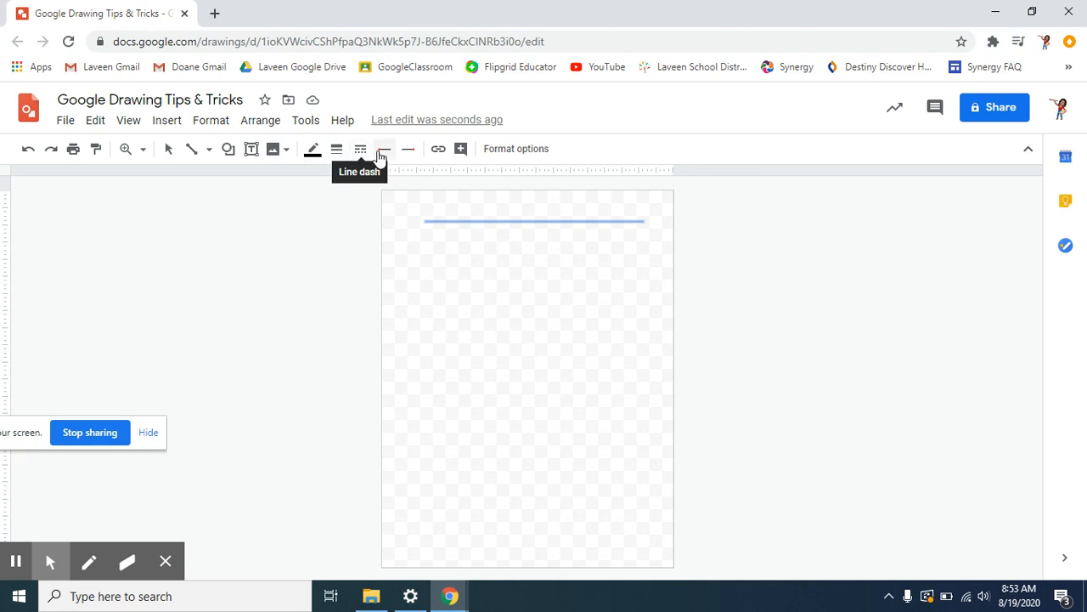
- Color the horizontal line red and set its weight to 4px
{"action": "left_click", "coordinate": [312, 153]}
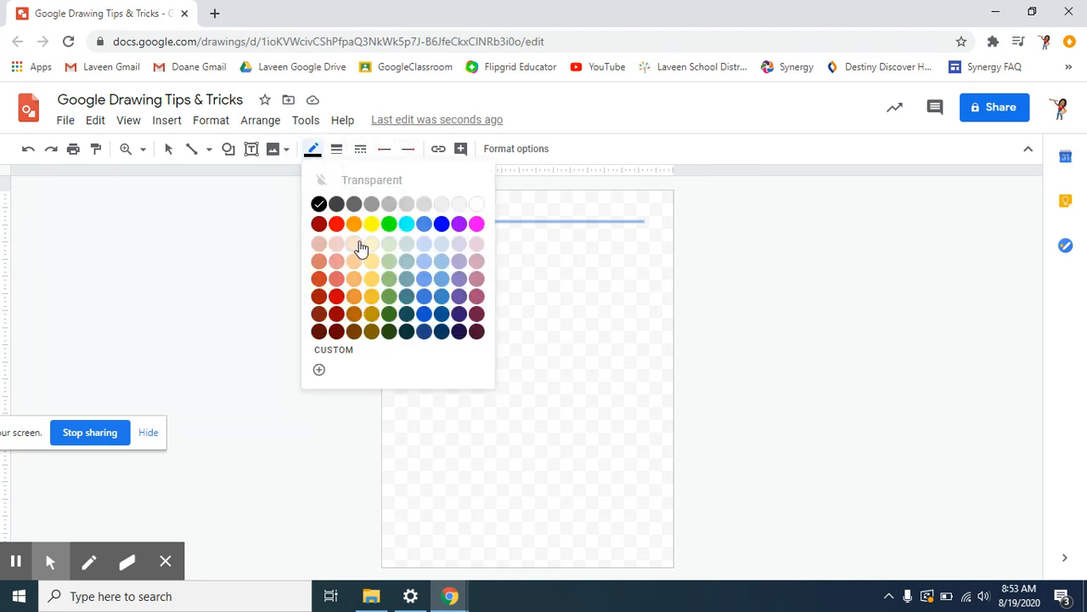
{"action": "left_click", "coordinate": [336, 224]}
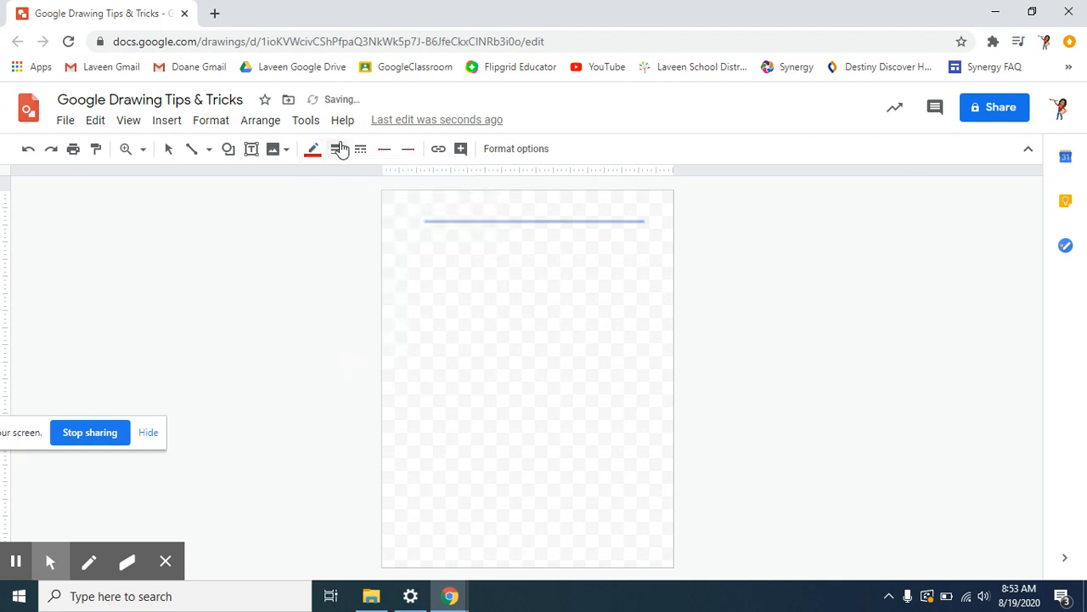
{"action": "left_click", "coordinate": [337, 150]}
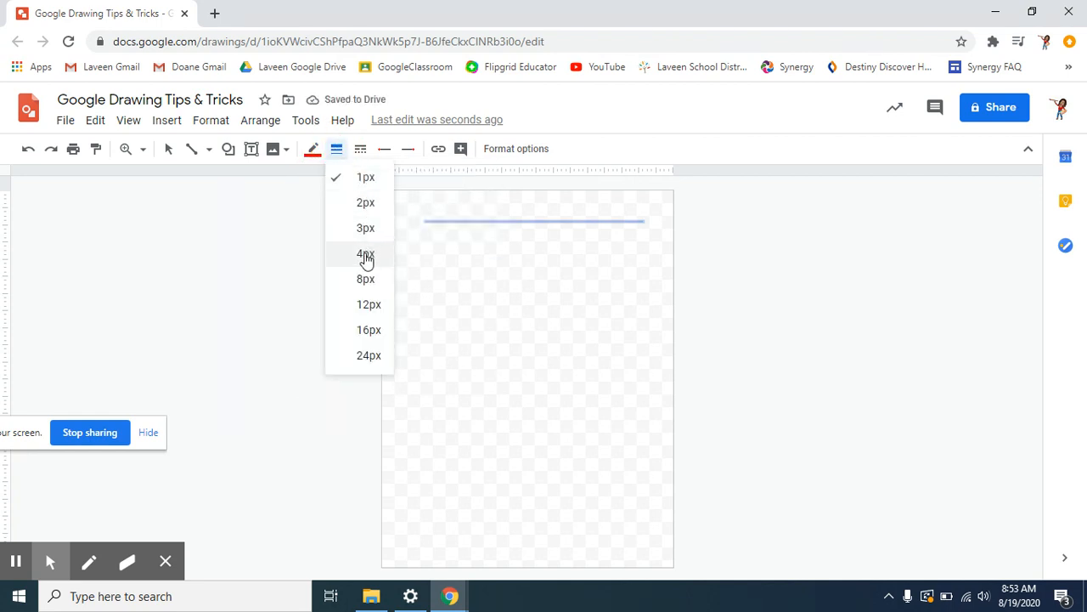
{"action": "left_click", "coordinate": [365, 254]}
- Try thicker weights of 12px and 24px on the red line
{"action": "left_click", "coordinate": [336, 150]}
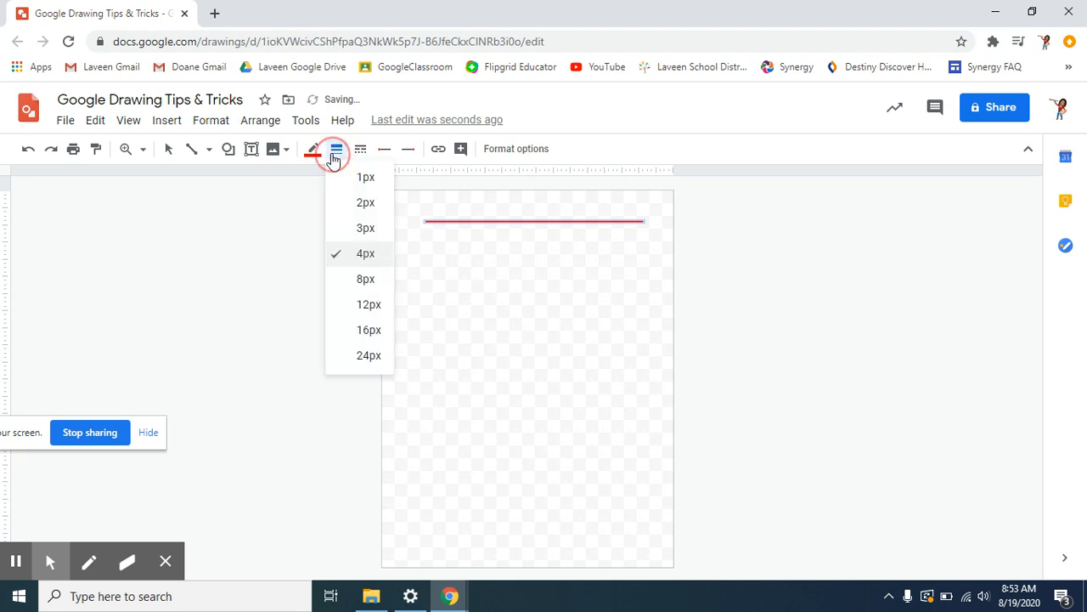
{"action": "left_click", "coordinate": [337, 304]}
{"action": "left_click", "coordinate": [337, 150]}
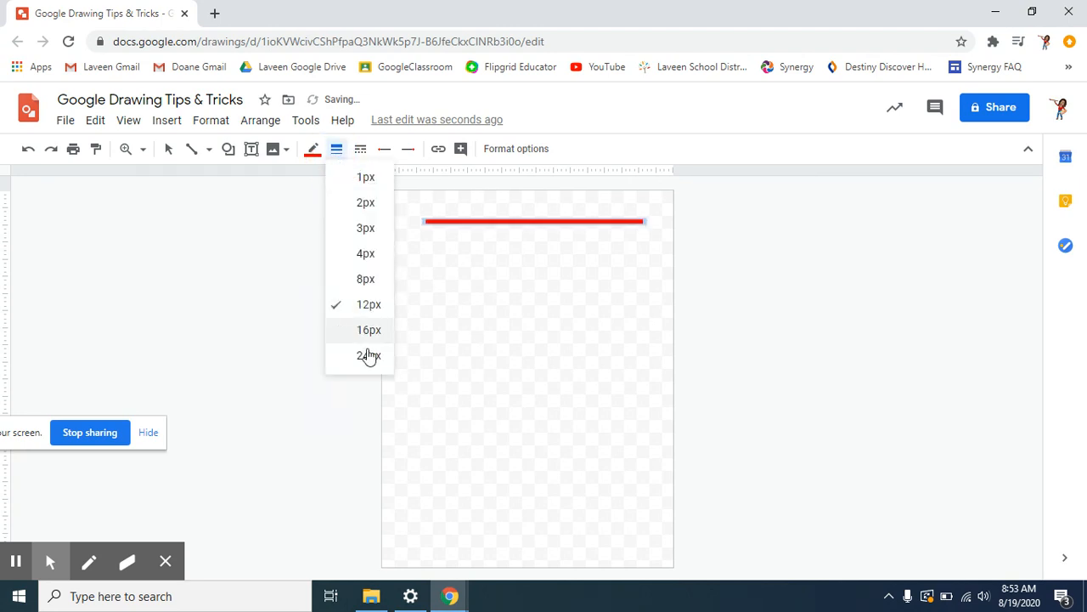
{"action": "left_click", "coordinate": [366, 356]}
- Try the dotted style on the red line, settle on the short-dash style, and set its weight to 4px
{"action": "left_click", "coordinate": [361, 149]}
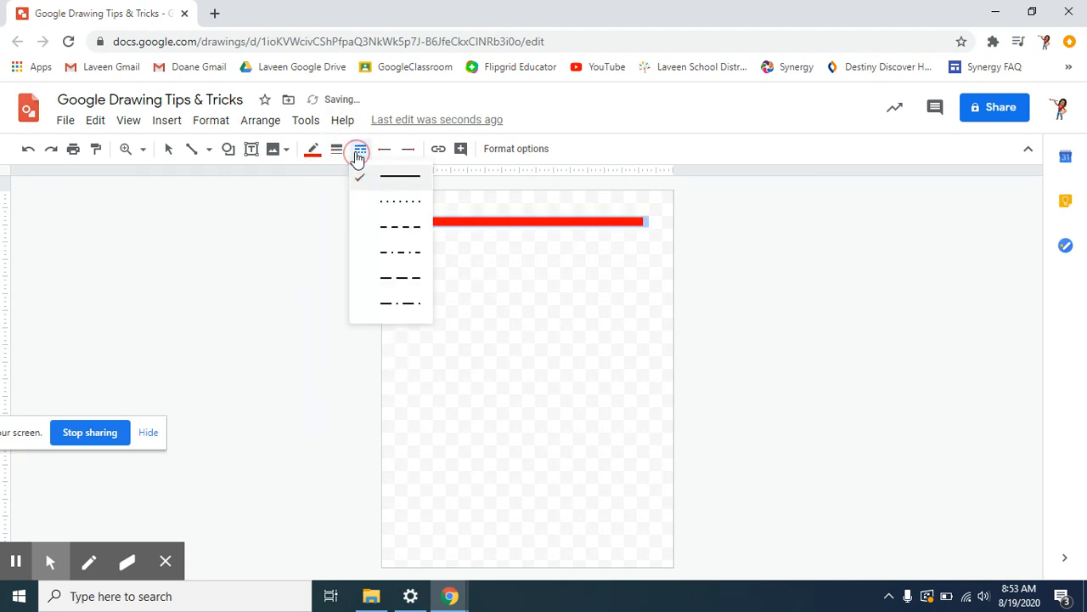
{"action": "left_click", "coordinate": [393, 208]}
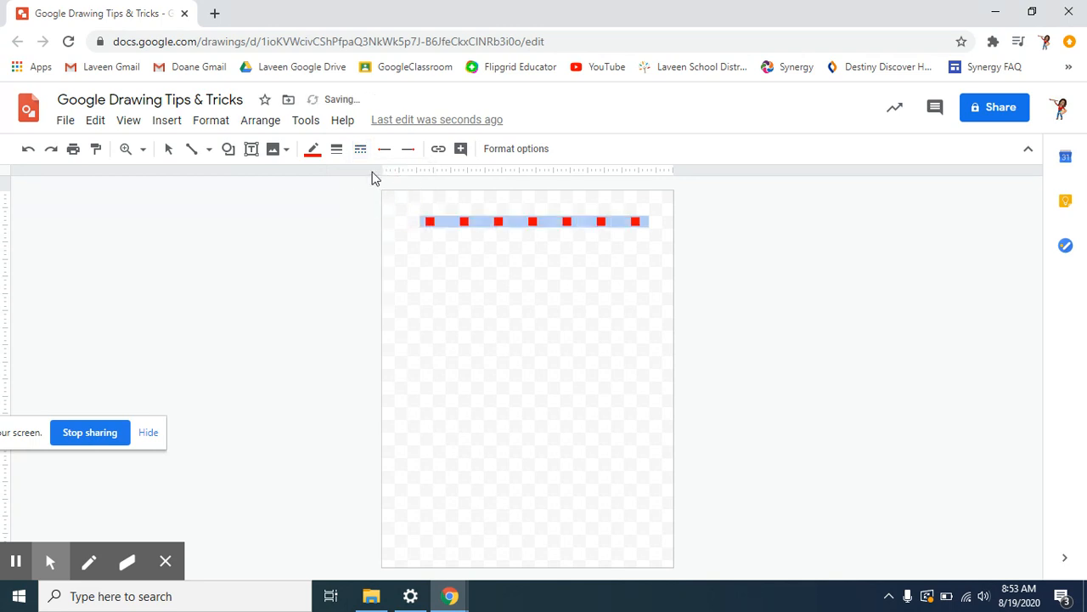
{"action": "left_click", "coordinate": [360, 149]}
{"action": "left_click", "coordinate": [372, 230]}
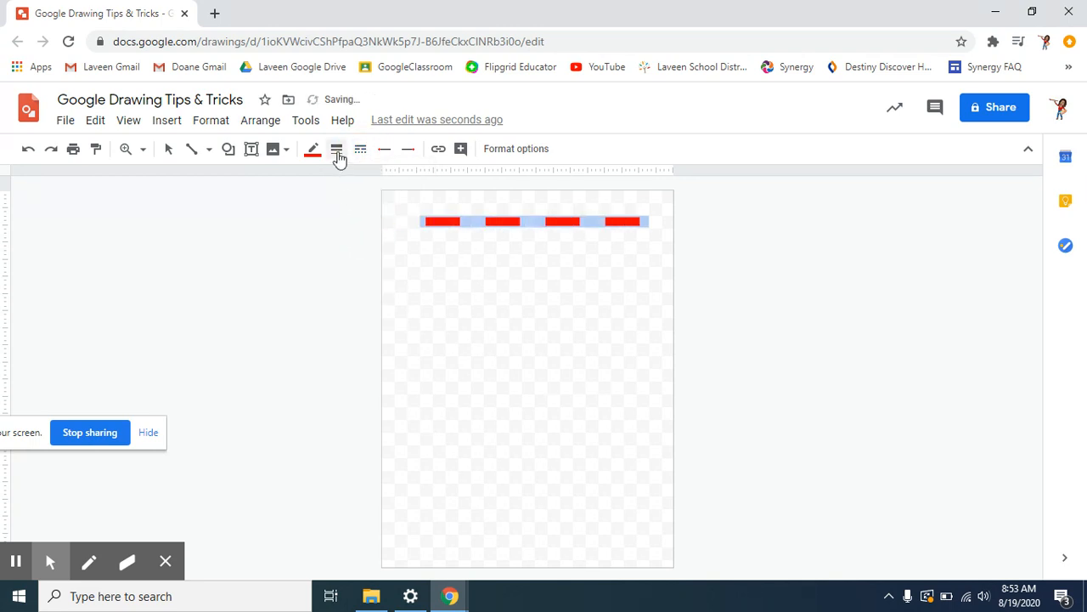
{"action": "left_click", "coordinate": [336, 150]}
{"action": "left_click", "coordinate": [355, 253]}
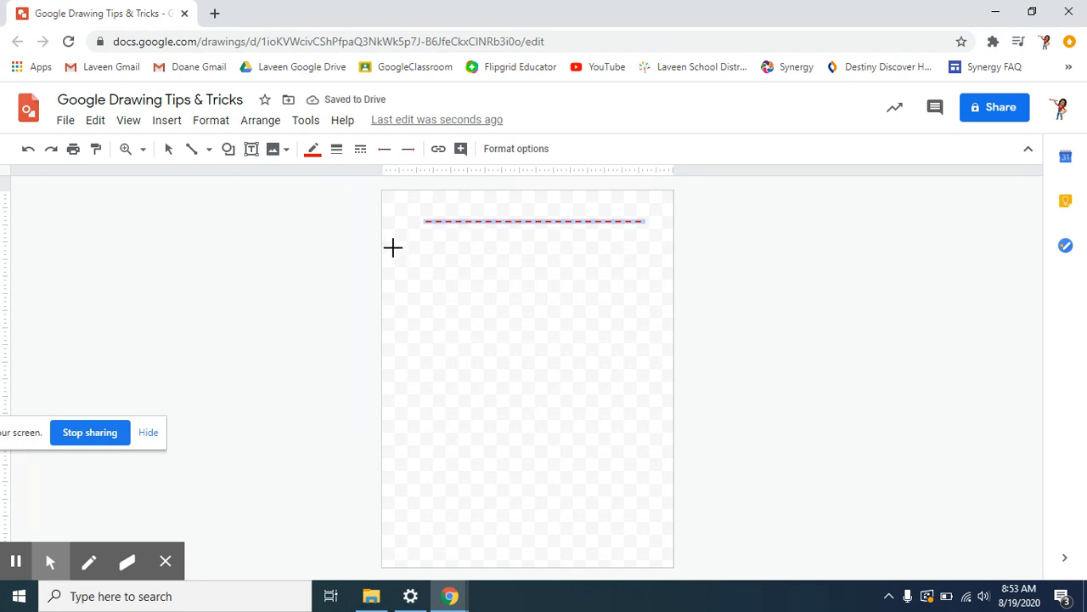
- Add filled circle ends to both the start and the end of the red dashed line
{"action": "left_click", "coordinate": [384, 151]}
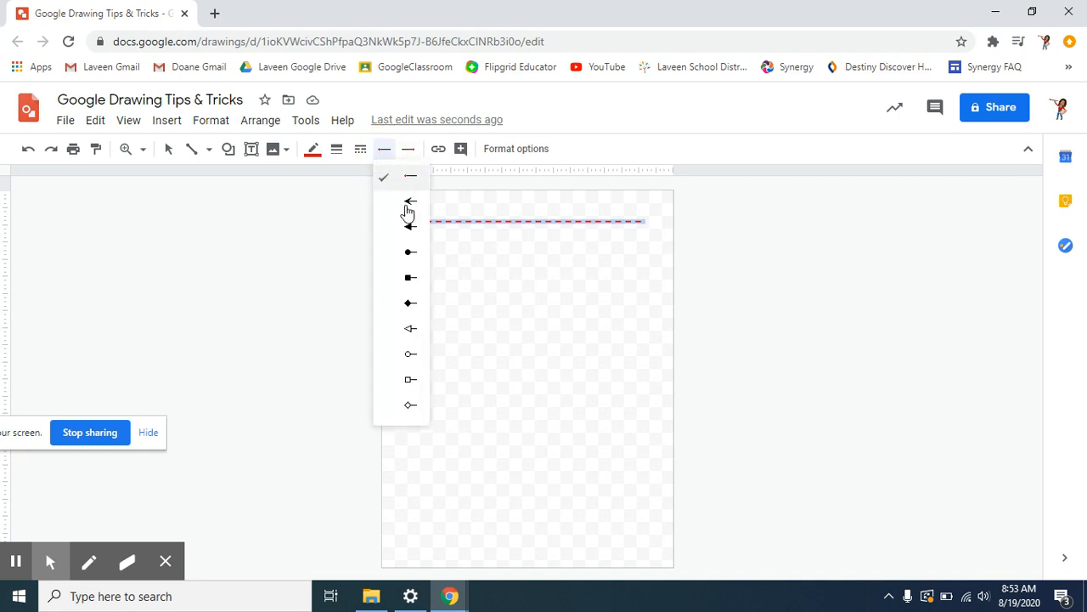
{"action": "left_click", "coordinate": [406, 254]}
{"action": "left_click", "coordinate": [408, 148]}
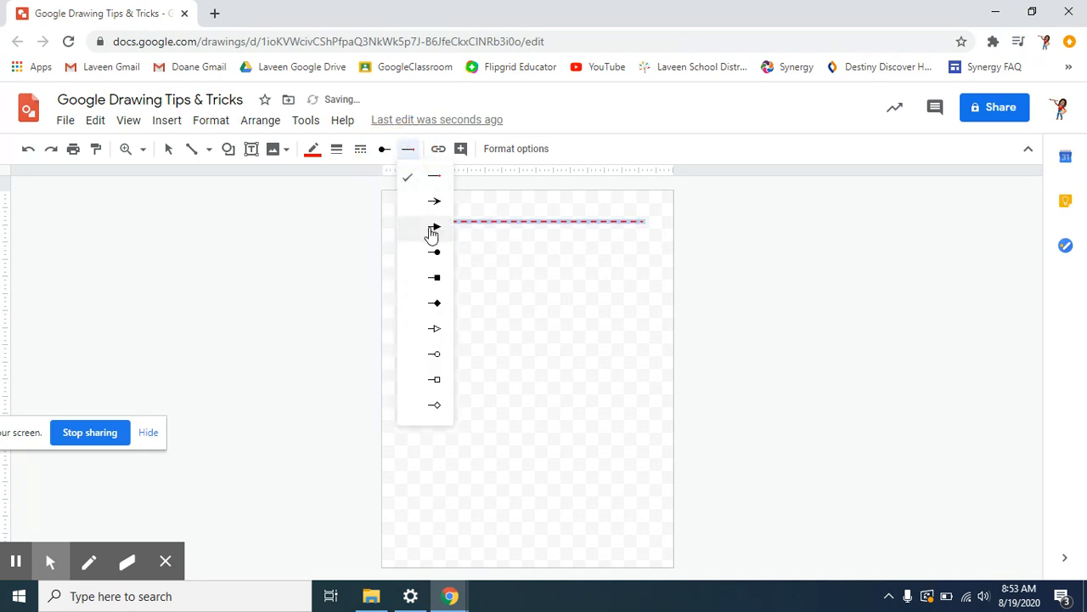
{"action": "left_click", "coordinate": [434, 252]}
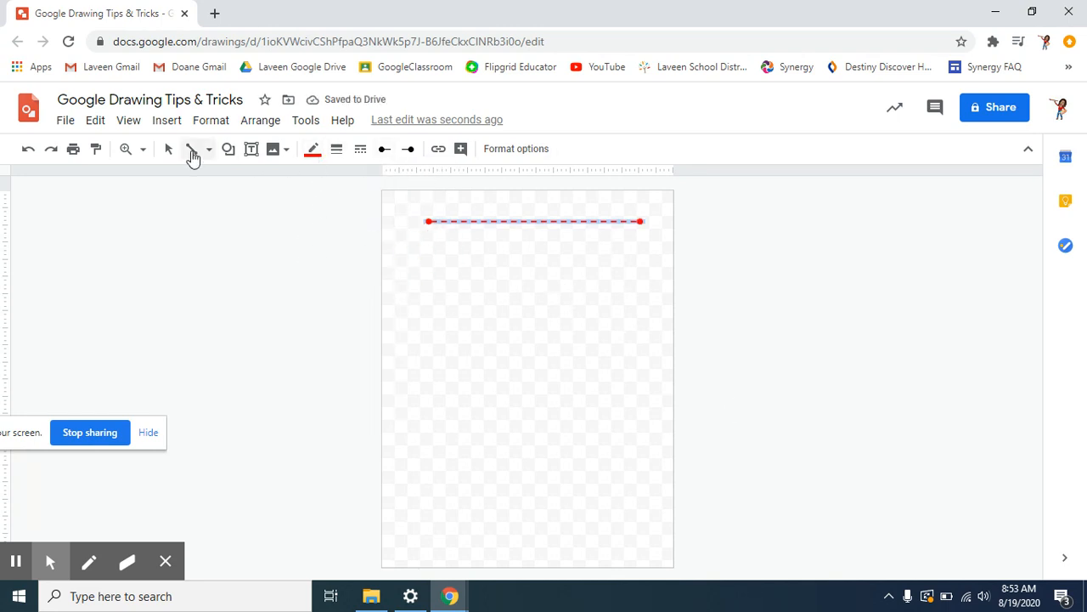
- Draw an arrow sloping down to the right below the red dashed line
{"action": "left_click", "coordinate": [228, 149]}
{"action": "left_click", "coordinate": [208, 149]}
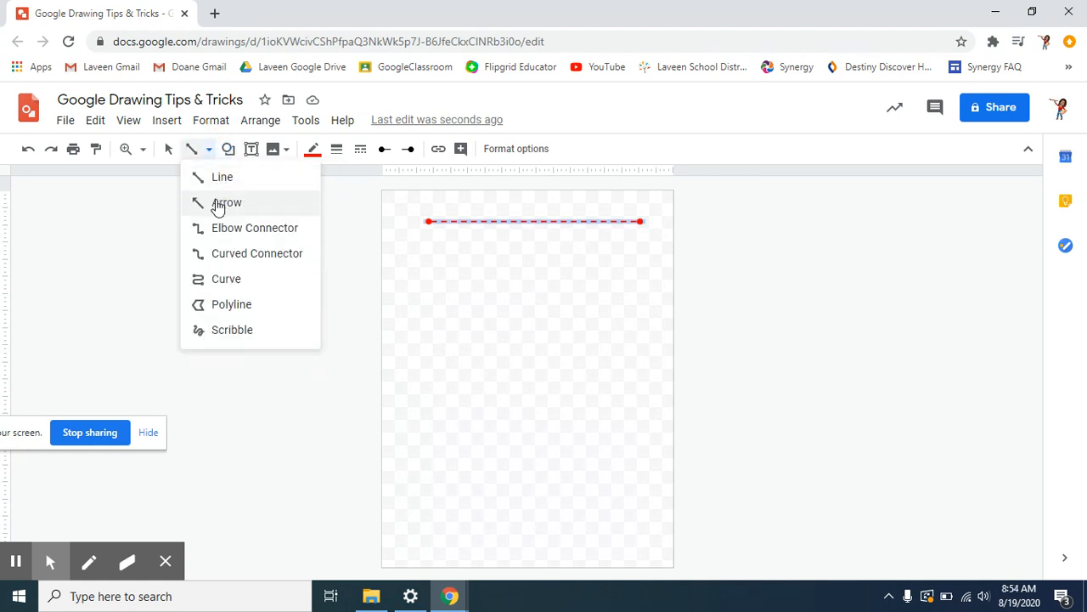
{"action": "left_click", "coordinate": [218, 202]}
{"action": "left_click_drag", "start_coordinate": [427, 245], "coordinate": [621, 315]}
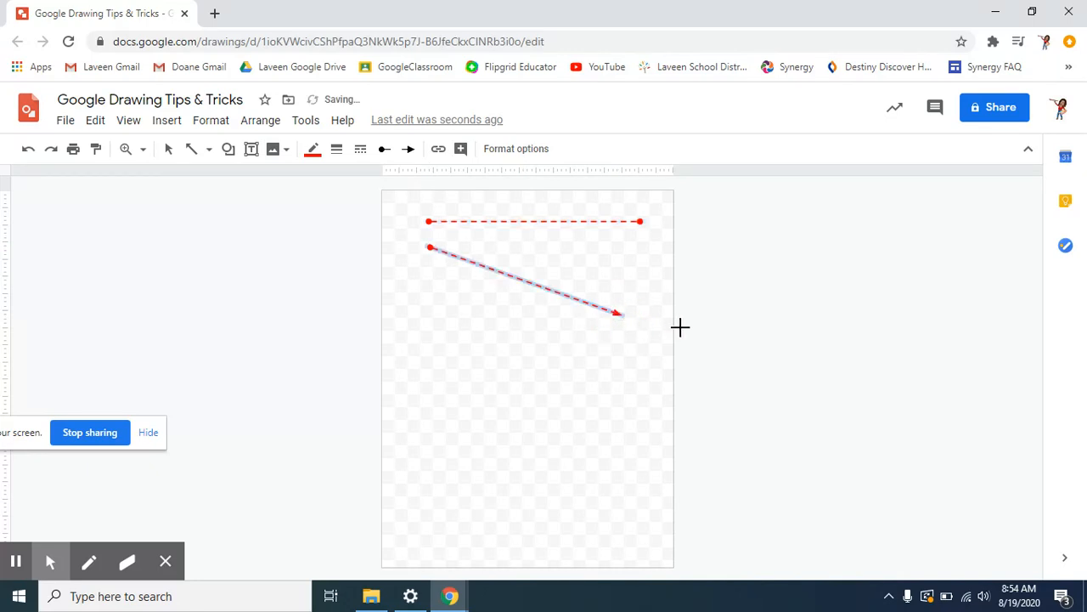
- Change the sloping arrow's line color to orange
{"action": "left_click", "coordinate": [337, 152]}
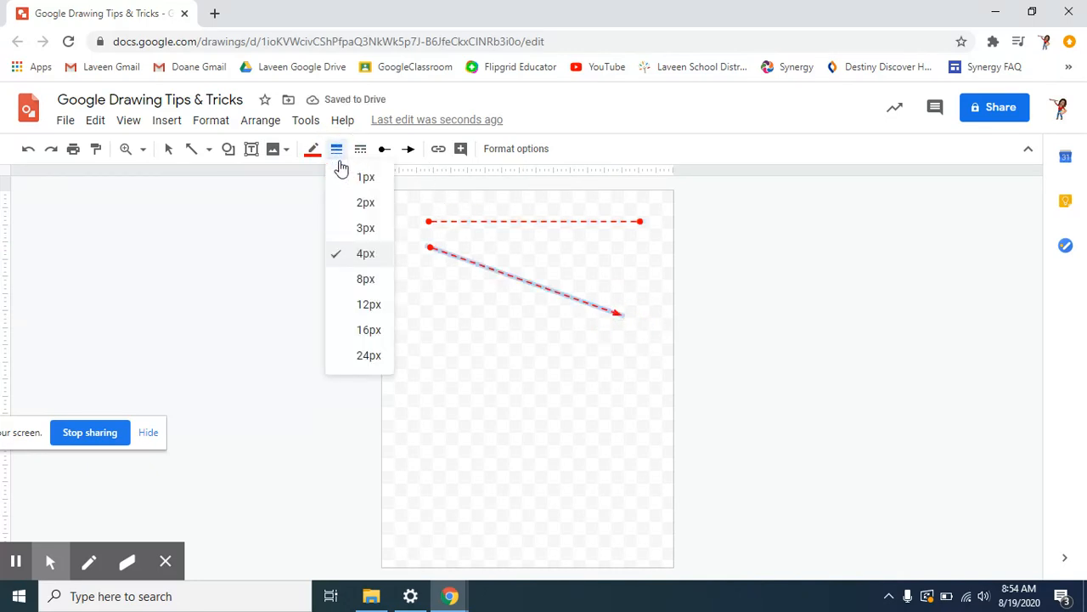
{"action": "left_click", "coordinate": [313, 153]}
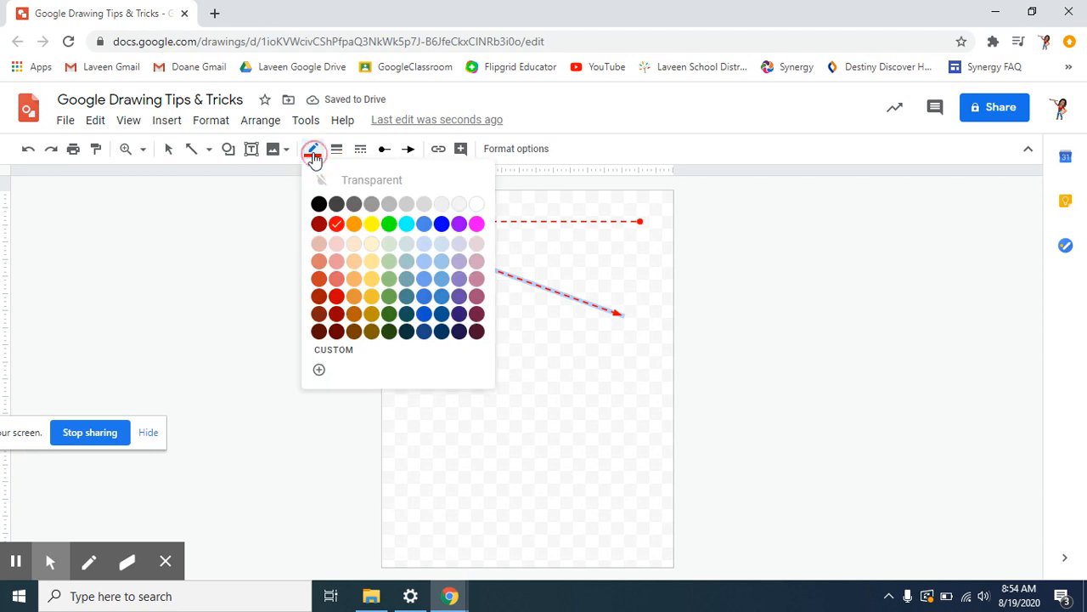
{"action": "left_click", "coordinate": [353, 224]}
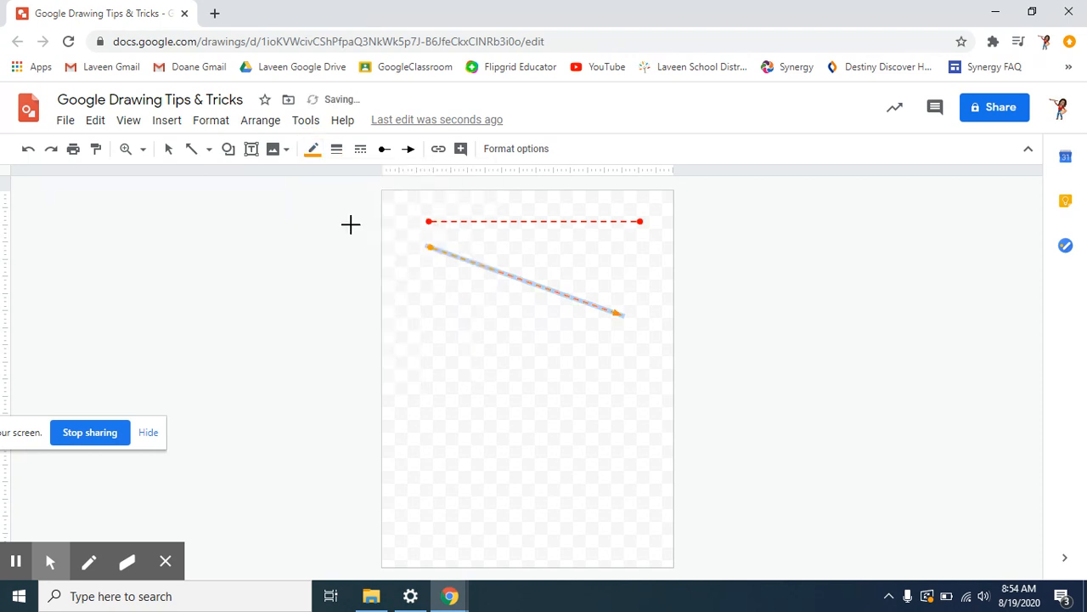
- Set the orange arrow's weight to 2px and its dash style to solid
{"action": "left_click", "coordinate": [337, 149]}
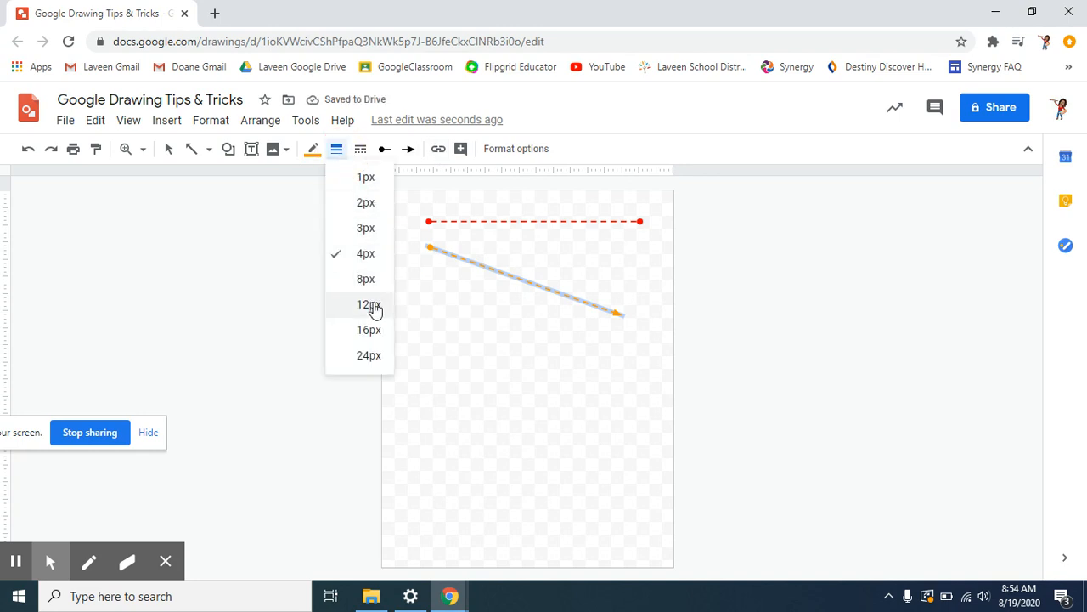
{"action": "left_click", "coordinate": [365, 204]}
{"action": "left_click", "coordinate": [360, 151]}
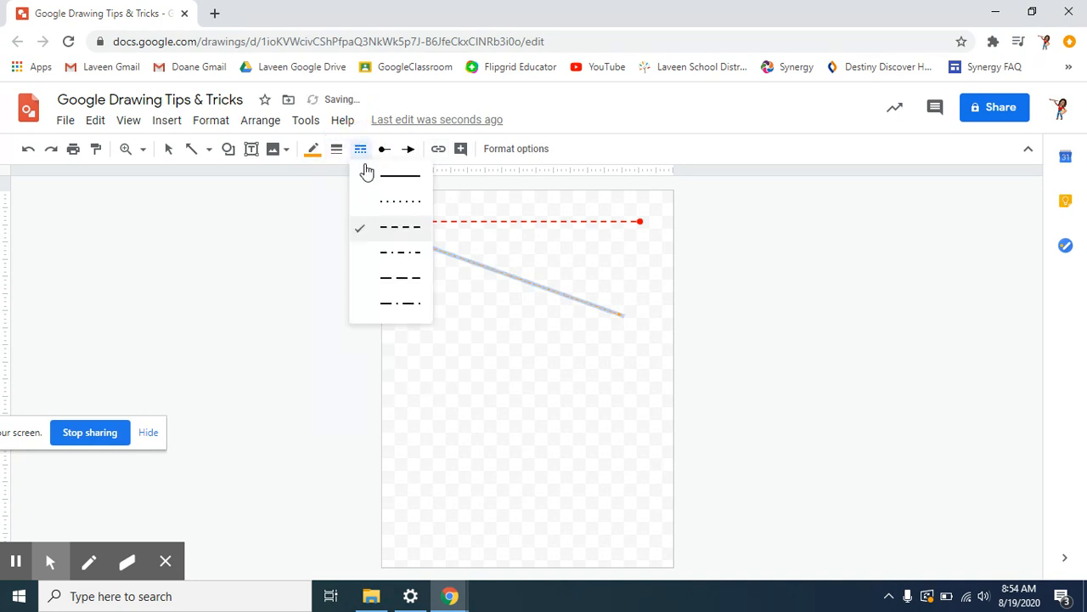
{"action": "left_click", "coordinate": [388, 176]}
- Remove the circle from the orange arrow's start and set its weight to 8px
{"action": "left_click", "coordinate": [387, 151]}
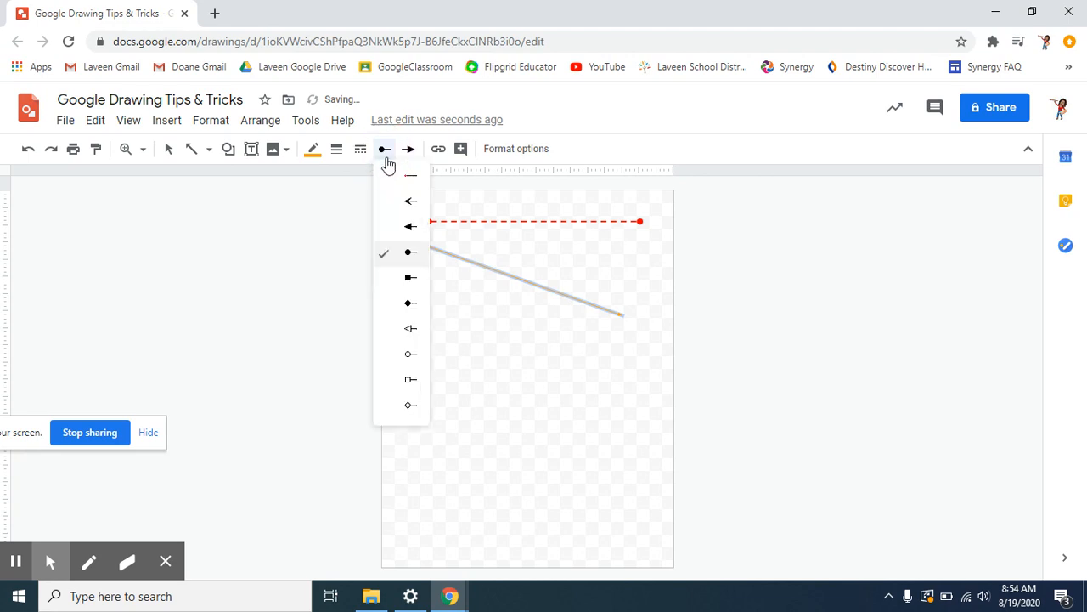
{"action": "left_click", "coordinate": [397, 174]}
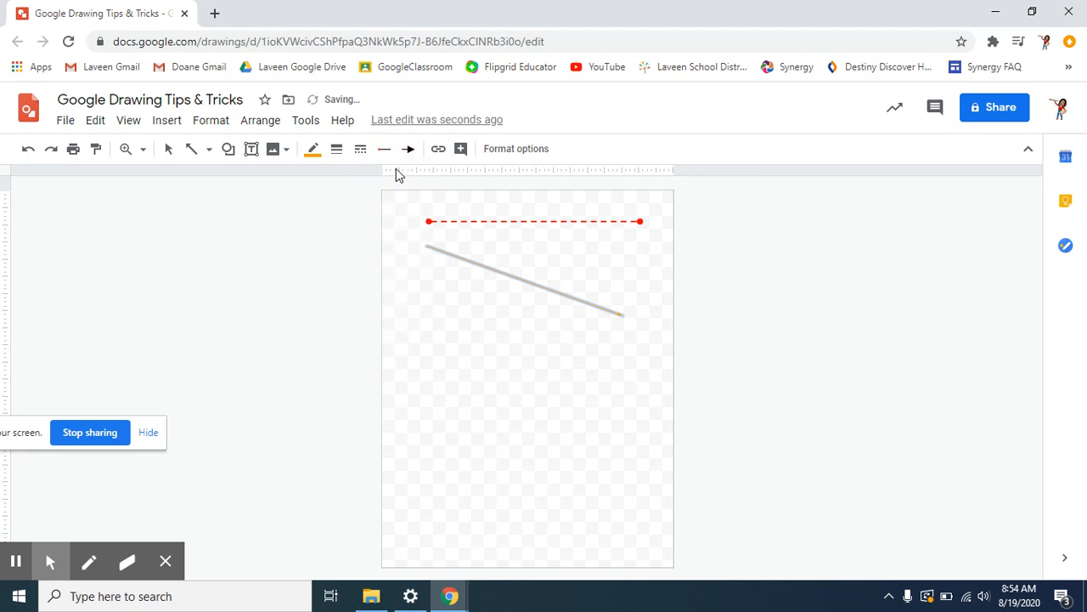
{"action": "left_click", "coordinate": [337, 151]}
{"action": "left_click", "coordinate": [347, 279]}
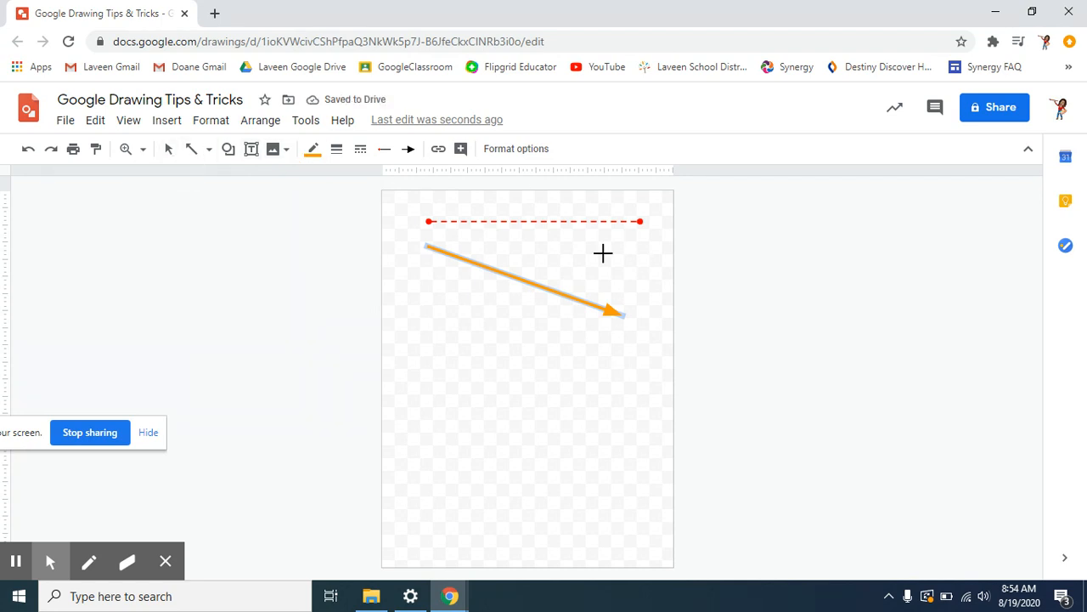
{"action": "left_click", "coordinate": [609, 314]}
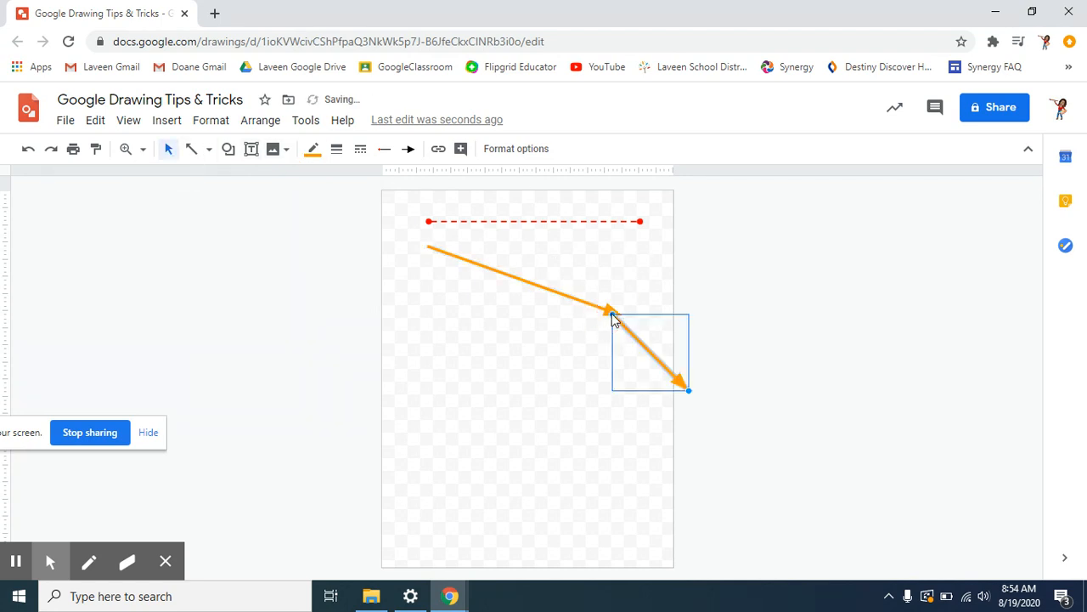
{"action": "key", "text": "Delete"}
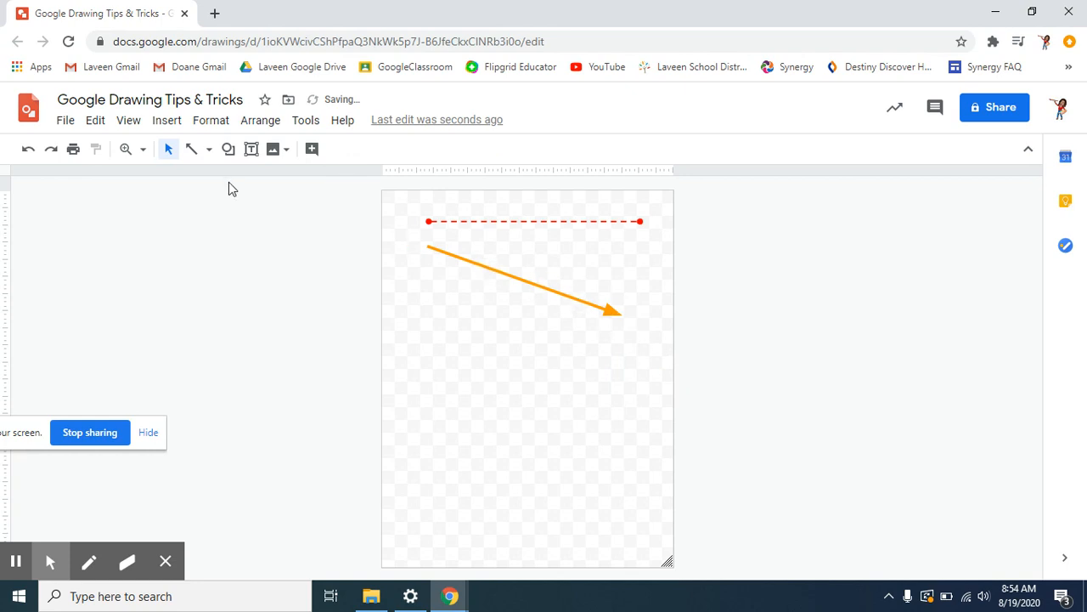
- Move the orange arrow slightly down the page and the red dashed line up toward the page's top-left corner
{"action": "left_click", "coordinate": [168, 150]}
{"action": "left_click", "coordinate": [525, 282]}
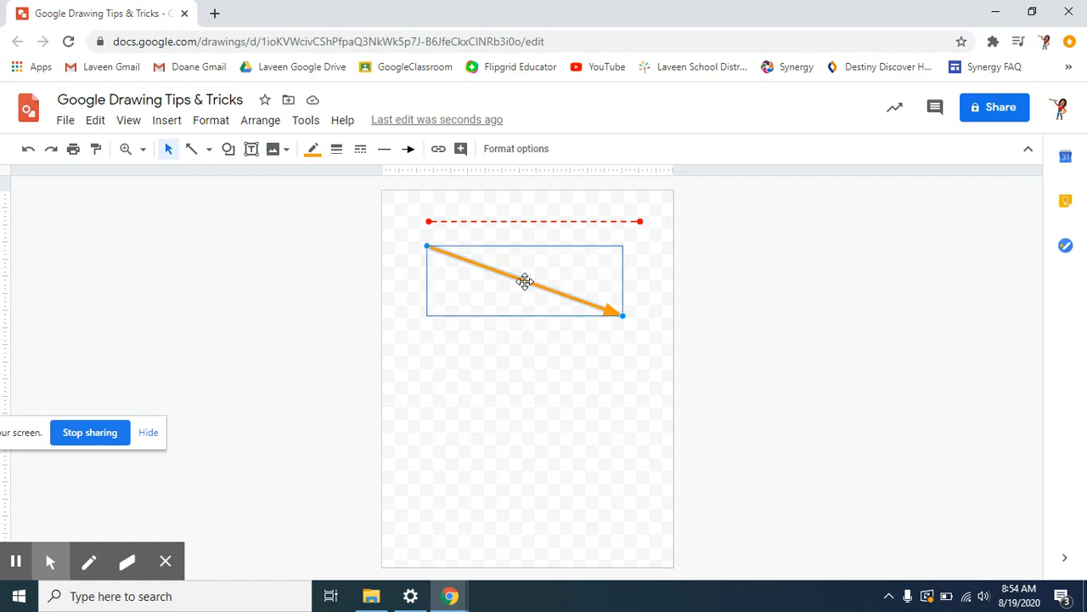
{"action": "left_click_drag", "start_coordinate": [525, 287], "coordinate": [534, 323]}
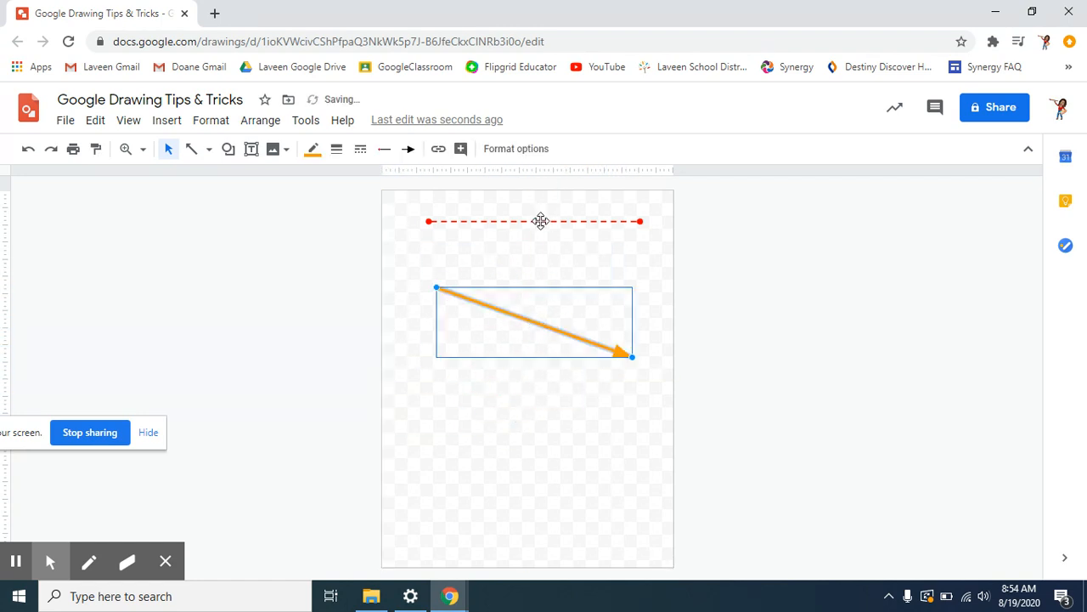
{"action": "left_click_drag", "start_coordinate": [541, 221], "coordinate": [505, 203]}
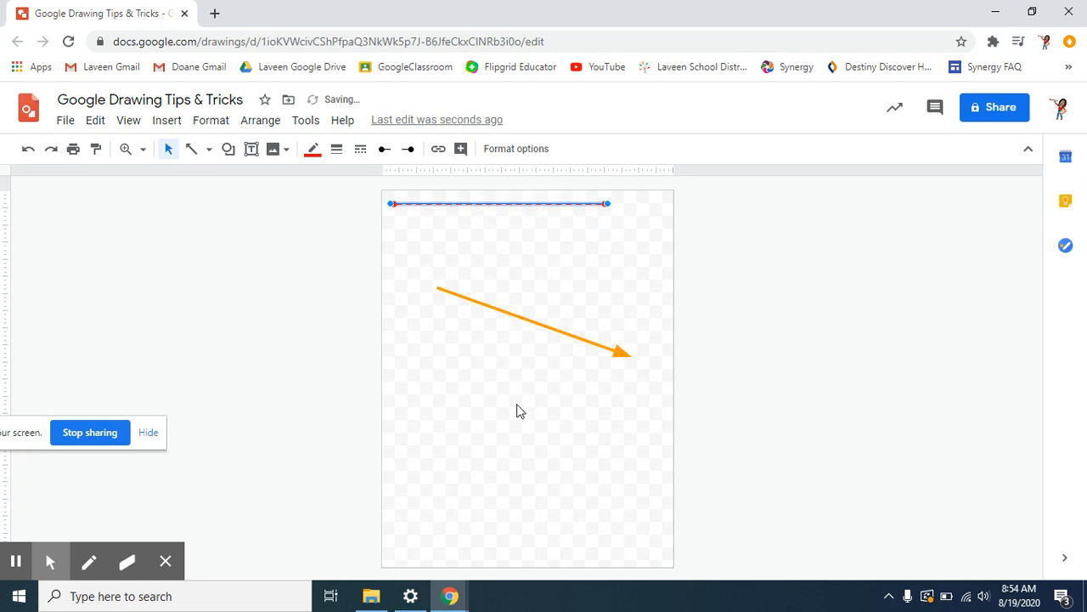
{"action": "left_click", "coordinate": [511, 358]}
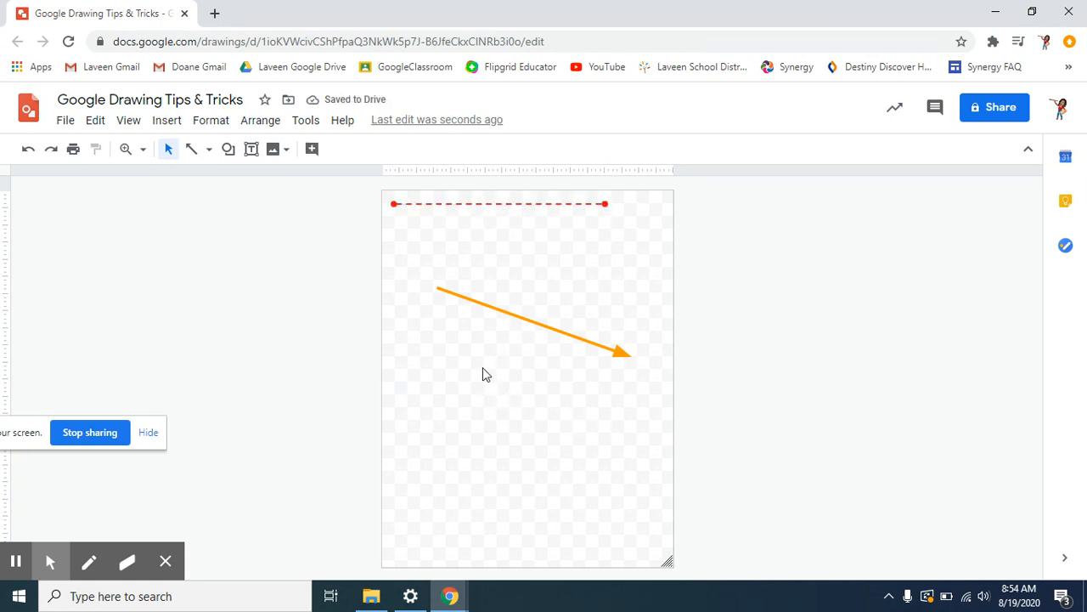
- Move both lines together slightly right and up, and shift the orange arrow alone closer beneath the red dashed line
{"action": "mouse_move", "coordinate": [482, 367]}
{"action": "left_mouse_down"}
{"action": "mouse_move", "coordinate": [482, 239]}
{"action": "mouse_move", "coordinate": [447, 194]}
{"action": "left_mouse_up"}
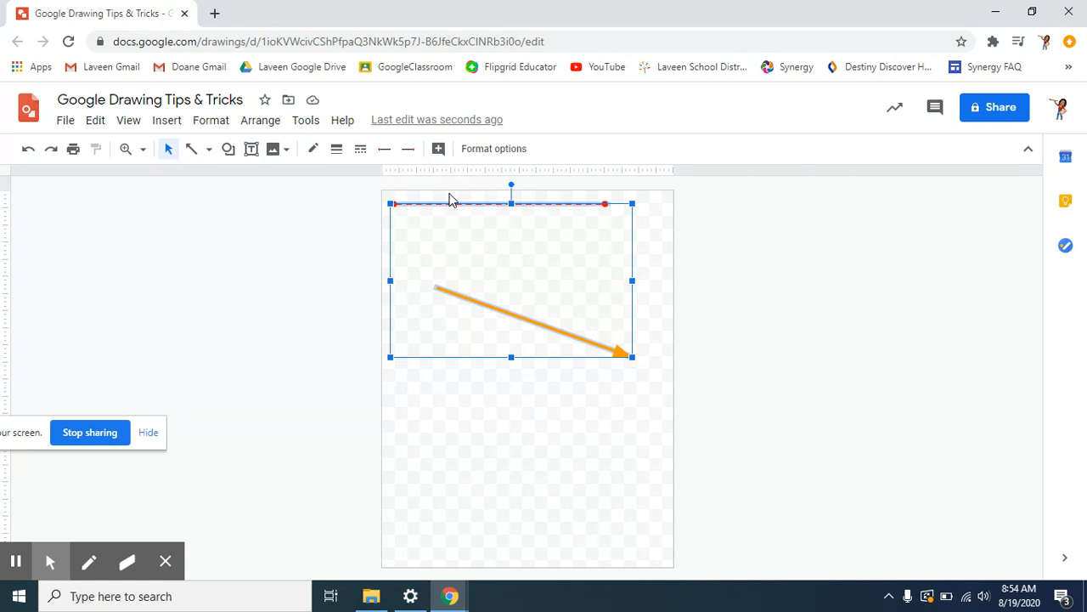
{"action": "mouse_move", "coordinate": [564, 331]}
{"action": "left_mouse_down"}
{"action": "mouse_move", "coordinate": [569, 487]}
{"action": "mouse_move", "coordinate": [582, 322]}
{"action": "left_mouse_up"}
{"action": "left_click", "coordinate": [750, 317]}
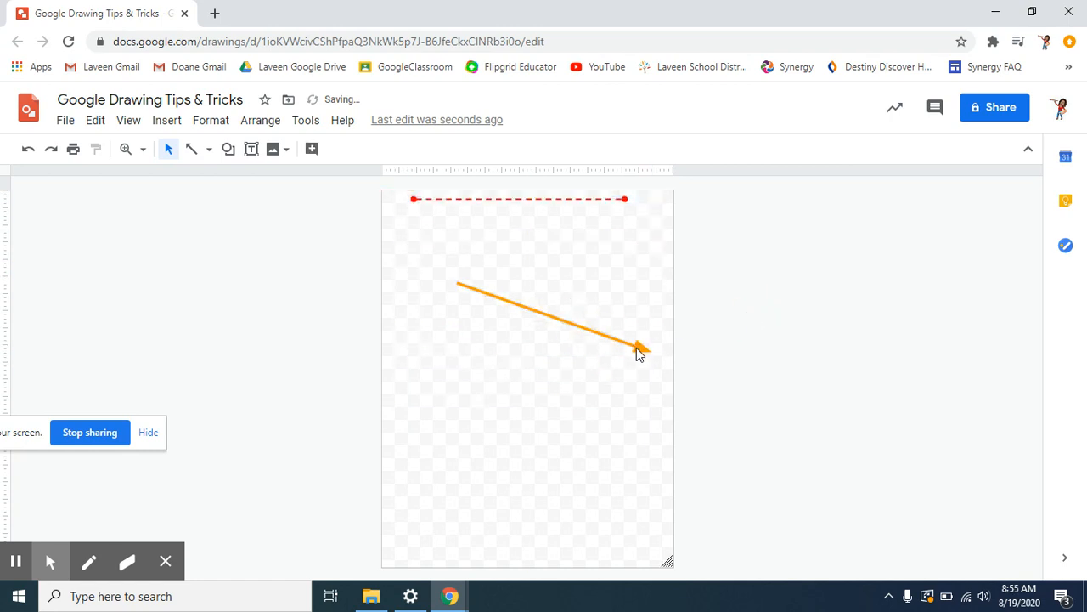
{"action": "left_click_drag", "start_coordinate": [637, 347], "coordinate": [604, 283]}
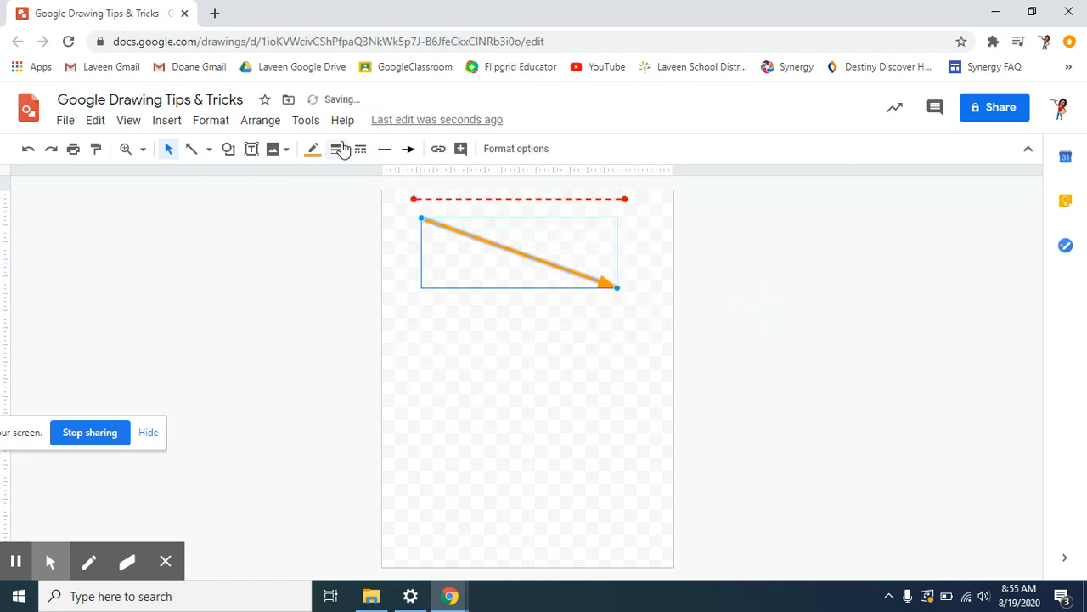
- Draw a short, nearly horizontal elbow connector below the start of the orange arrow
{"action": "left_click", "coordinate": [209, 150]}
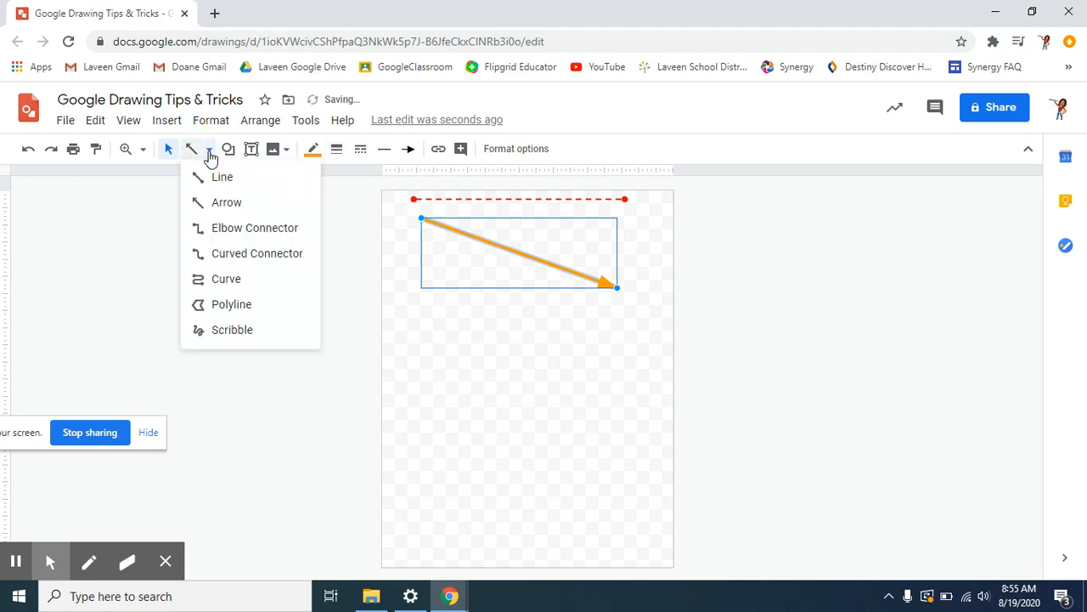
{"action": "left_click", "coordinate": [226, 229]}
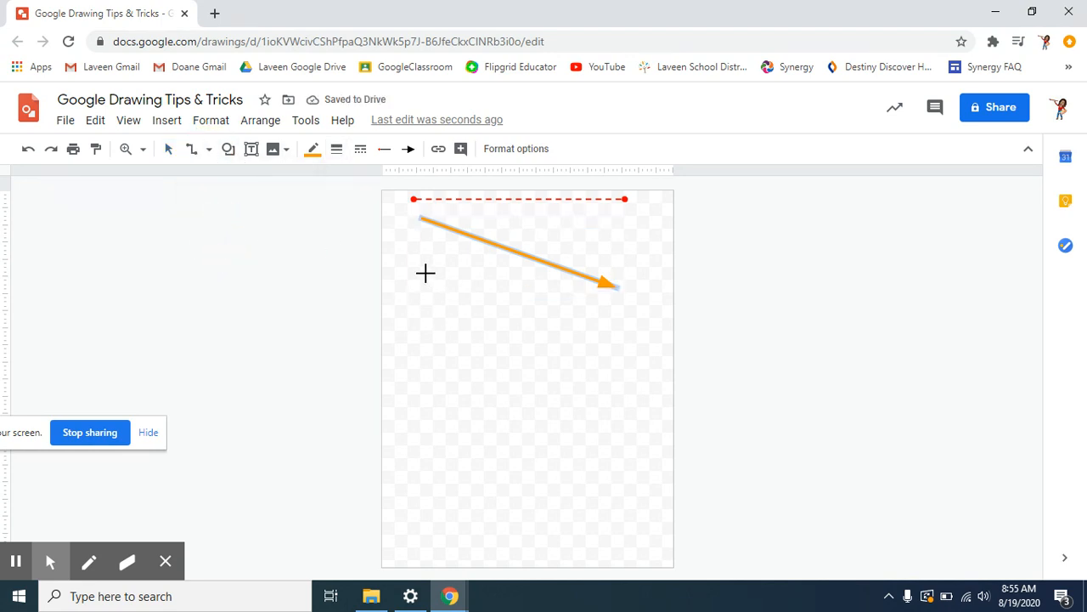
{"action": "left_click_drag", "start_coordinate": [411, 274], "coordinate": [489, 276]}
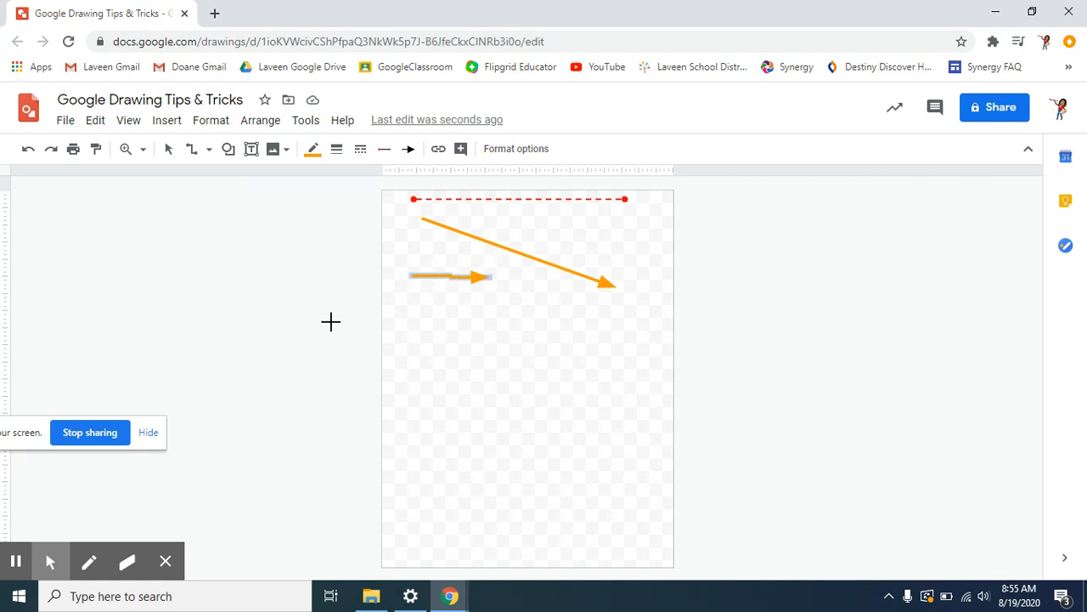
{"action": "left_click", "coordinate": [169, 149]}
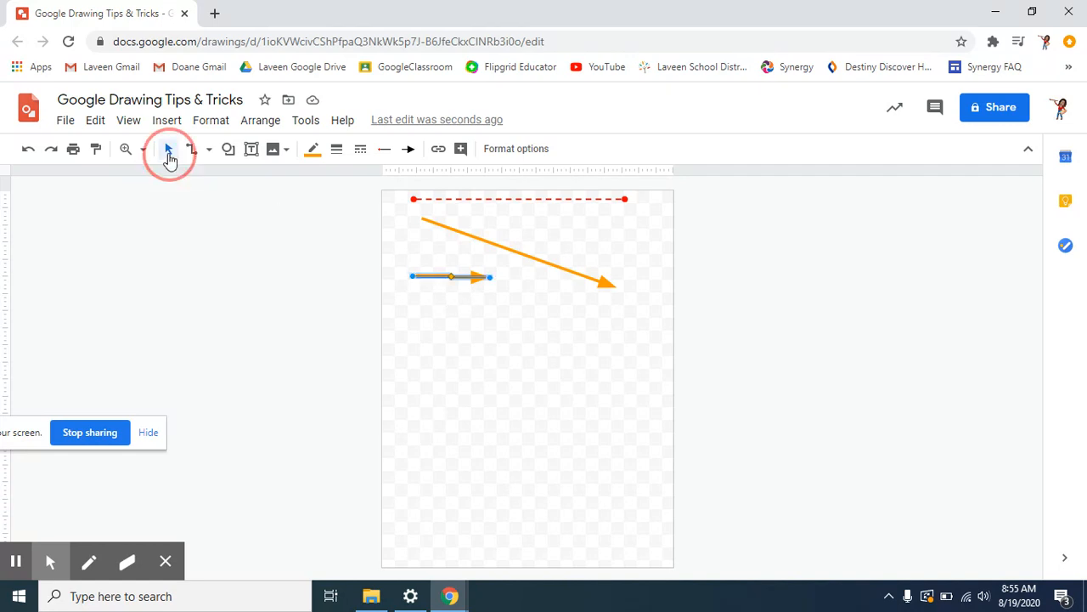
- Select only the short elbow connector below the orange arrow and delete it
{"action": "left_click", "coordinate": [490, 341]}
{"action": "left_click", "coordinate": [436, 275]}
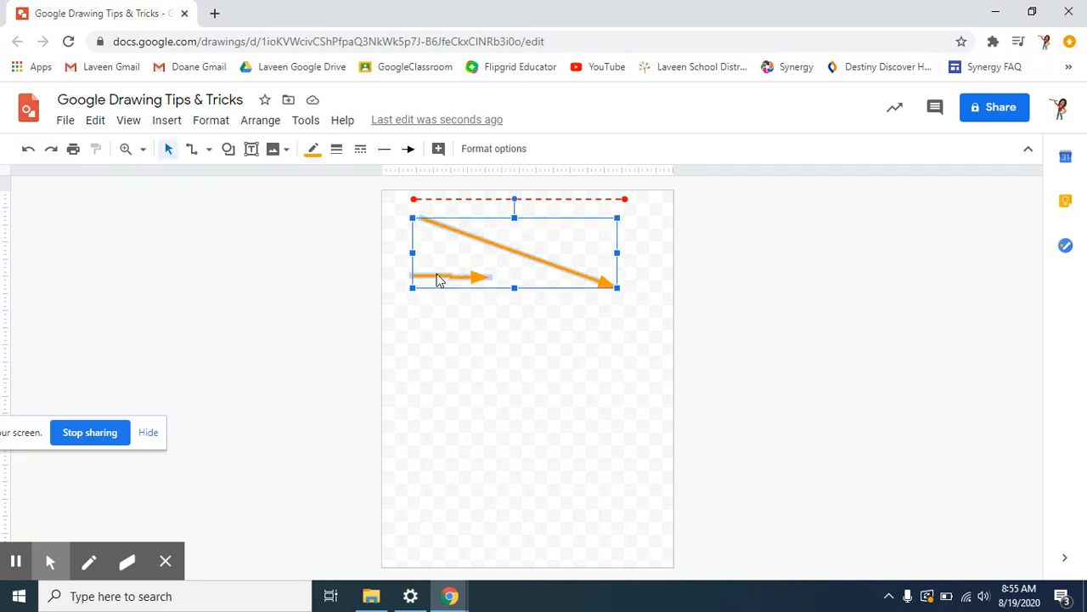
{"action": "left_click", "coordinate": [497, 345]}
{"action": "left_click", "coordinate": [405, 264]}
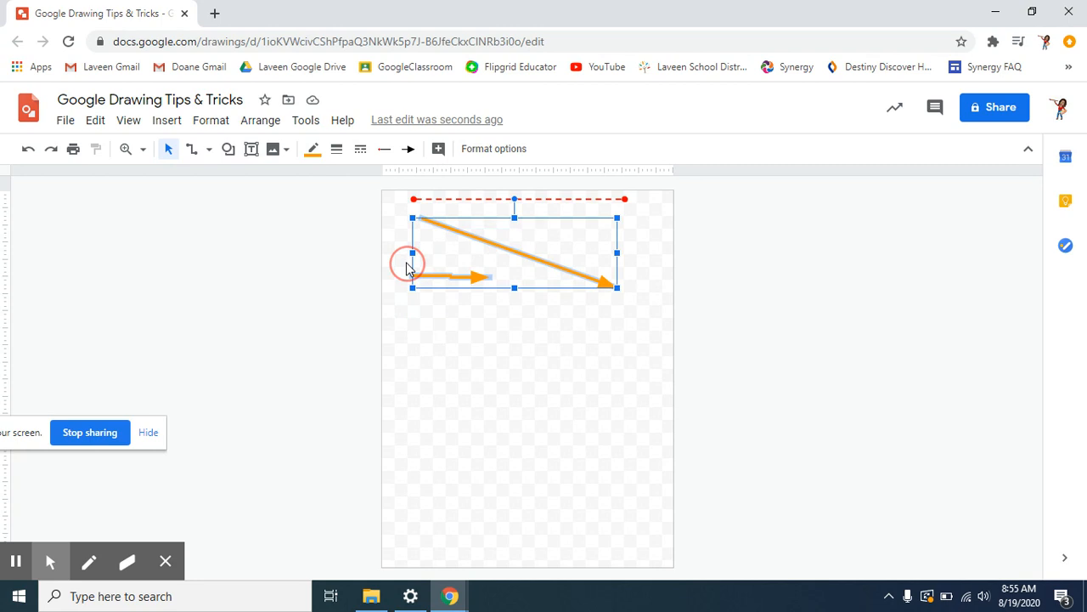
{"action": "left_click", "coordinate": [435, 322]}
{"action": "left_click", "coordinate": [477, 283]}
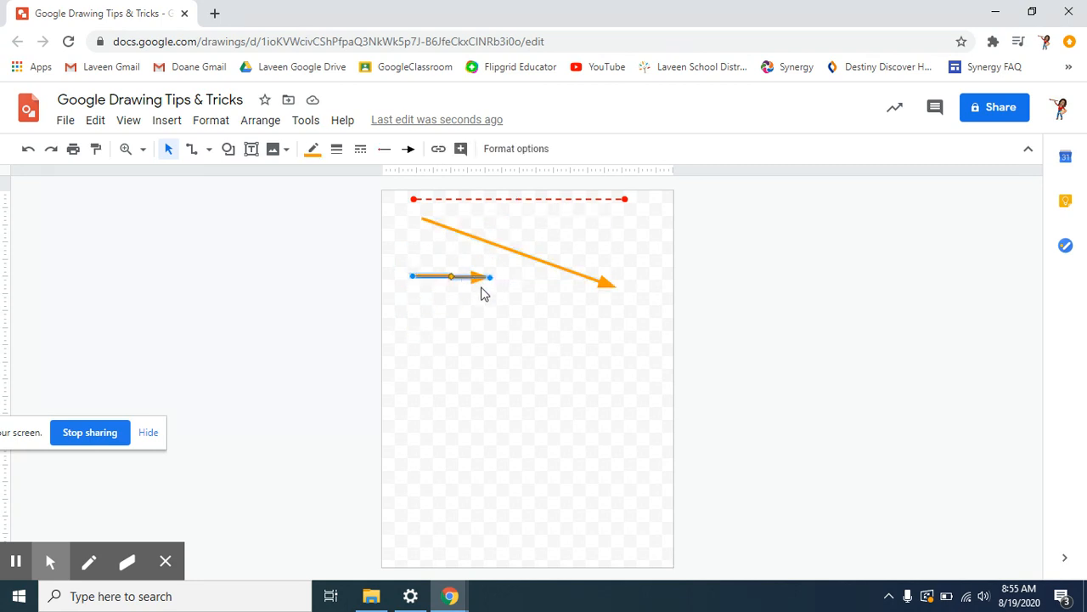
{"action": "key", "text": "Delete"}
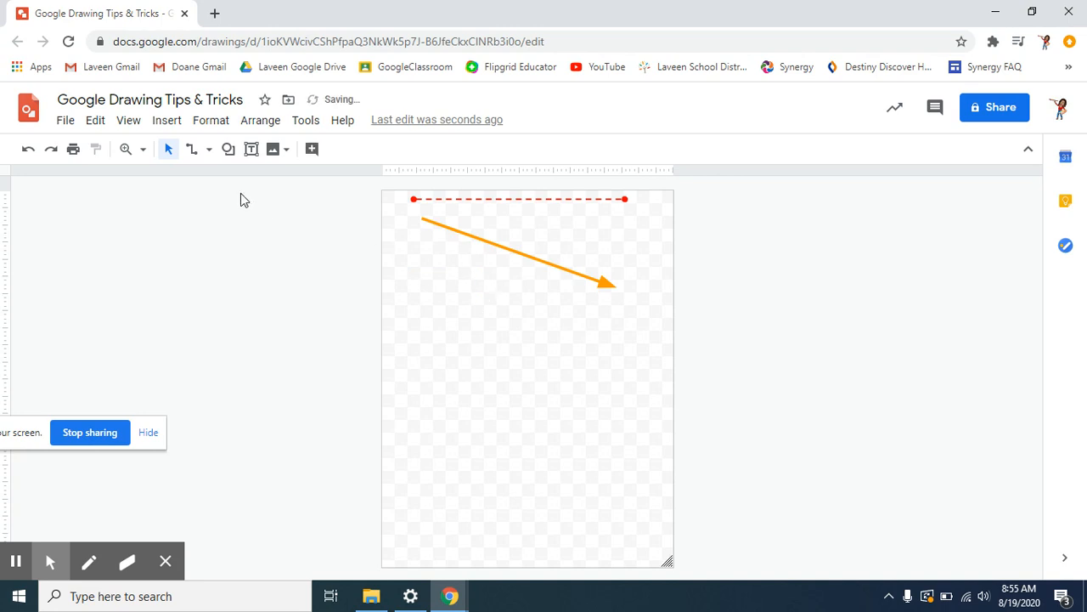
- Draw a stepped elbow connector rising to the right below the orange arrow and color it dark yellow
{"action": "left_click", "coordinate": [192, 149]}
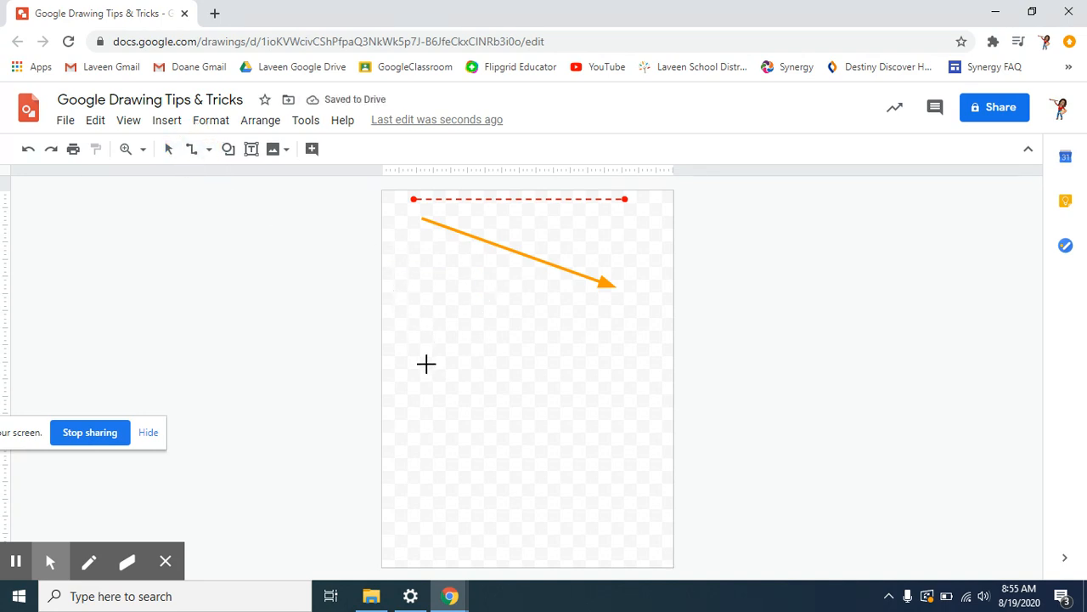
{"action": "mouse_move", "coordinate": [414, 374]}
{"action": "left_mouse_down"}
{"action": "mouse_move", "coordinate": [535, 357]}
{"action": "mouse_move", "coordinate": [504, 315]}
{"action": "mouse_move", "coordinate": [448, 303]}
{"action": "mouse_move", "coordinate": [541, 328]}
{"action": "mouse_move", "coordinate": [474, 299]}
{"action": "mouse_move", "coordinate": [517, 309]}
{"action": "mouse_move", "coordinate": [479, 303]}
{"action": "mouse_move", "coordinate": [507, 304]}
{"action": "left_mouse_up"}
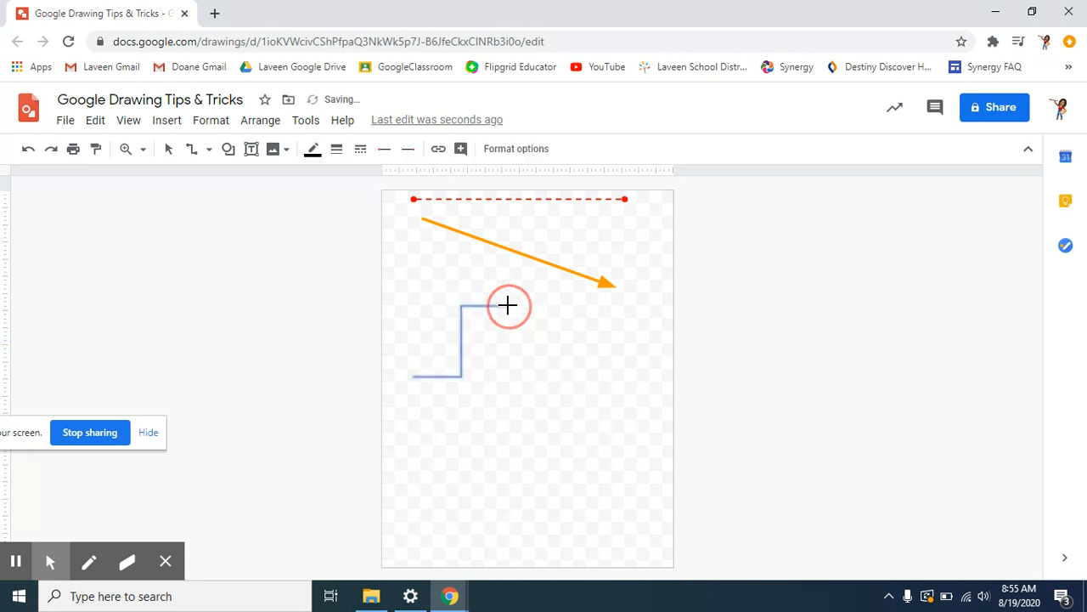
{"action": "left_click", "coordinate": [313, 152]}
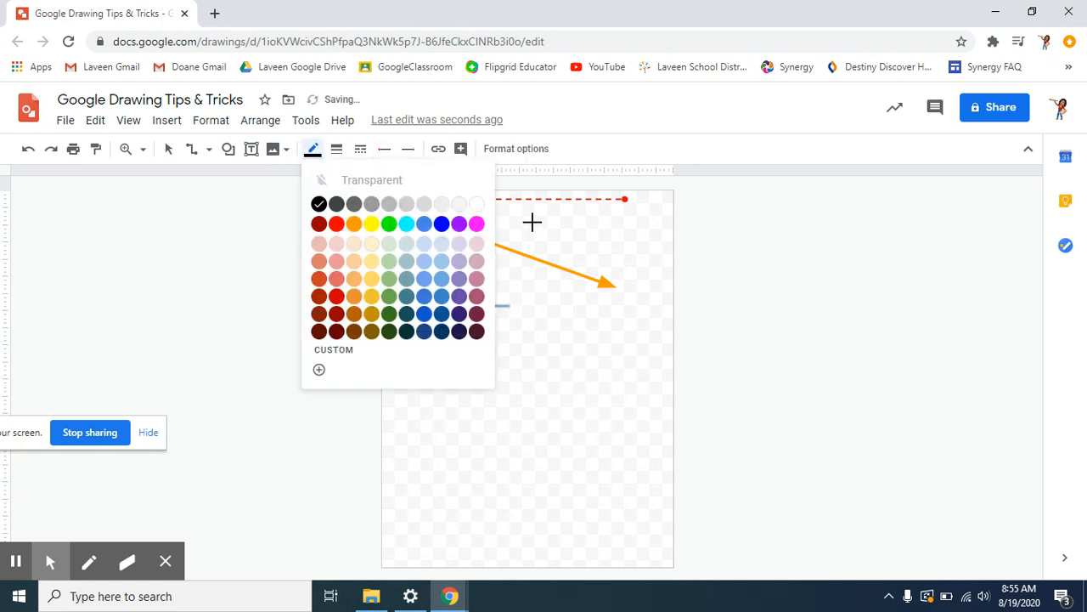
{"action": "left_click", "coordinate": [372, 297]}
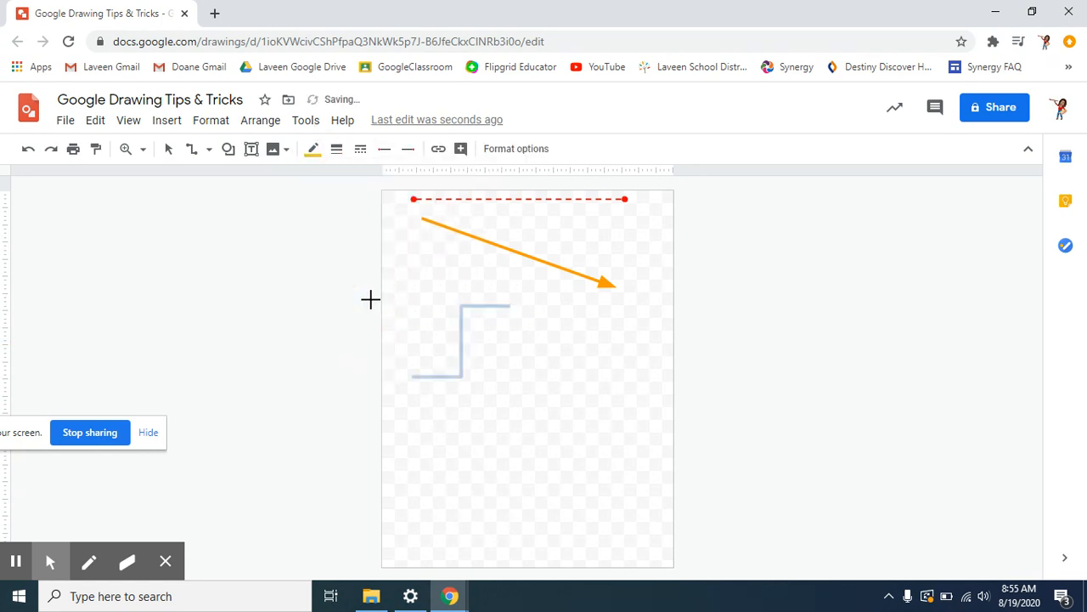
- Set the yellow elbow connector's dash style to dotted and its weight to 3px
{"action": "left_click", "coordinate": [337, 151]}
{"action": "left_click", "coordinate": [362, 335]}
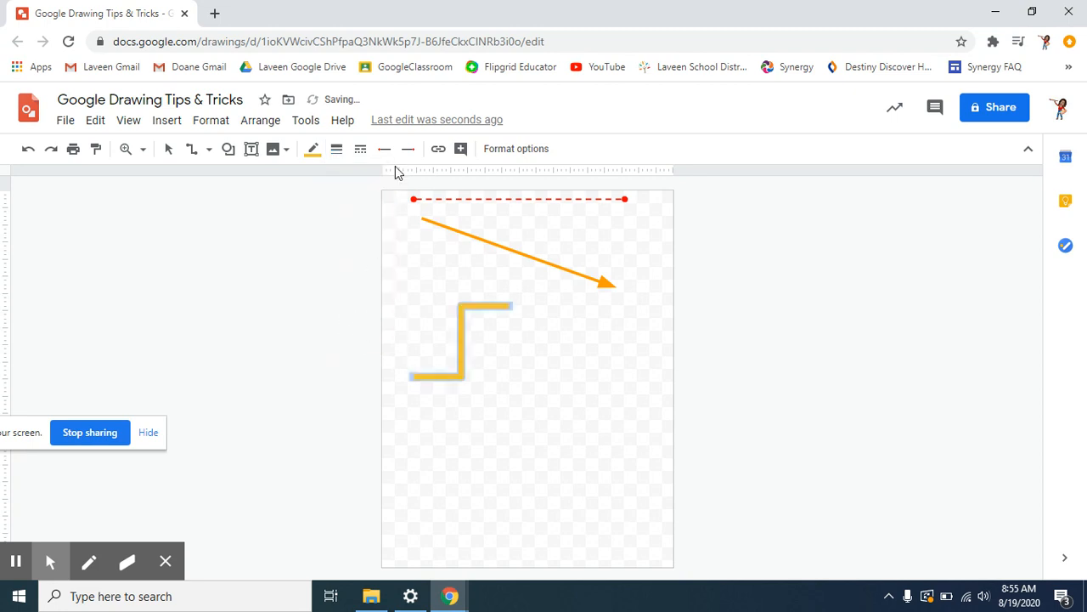
{"action": "left_click", "coordinate": [360, 151]}
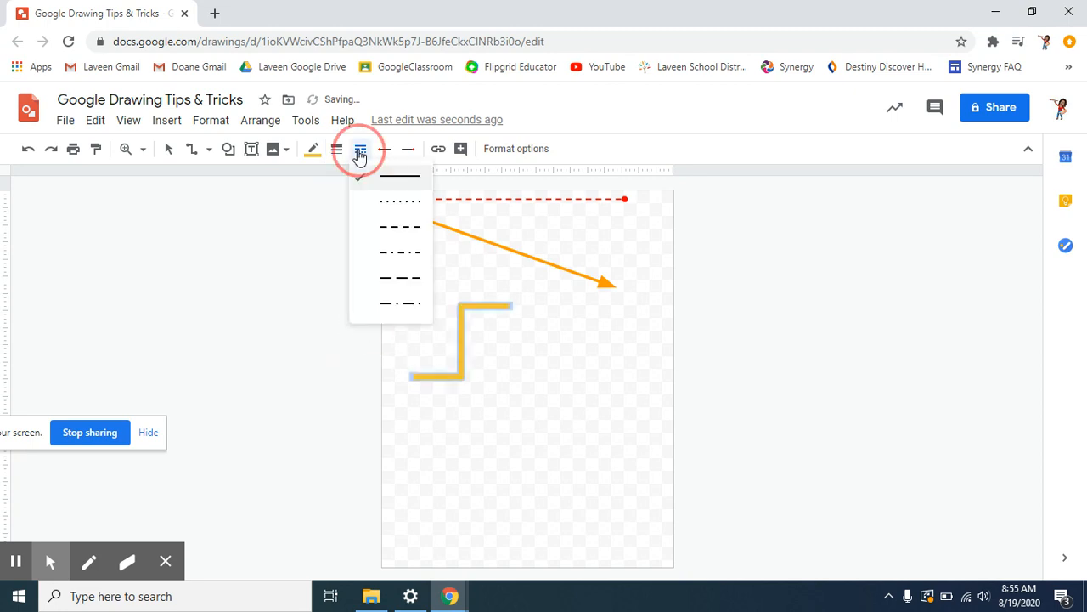
{"action": "left_click", "coordinate": [404, 226]}
{"action": "left_click", "coordinate": [337, 150]}
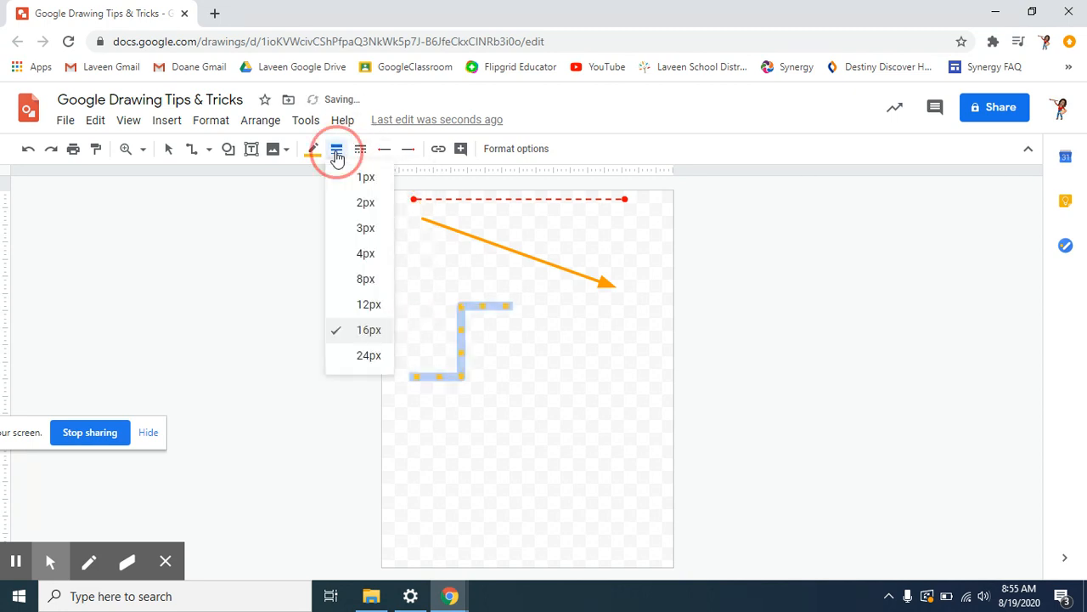
{"action": "left_click", "coordinate": [358, 228]}
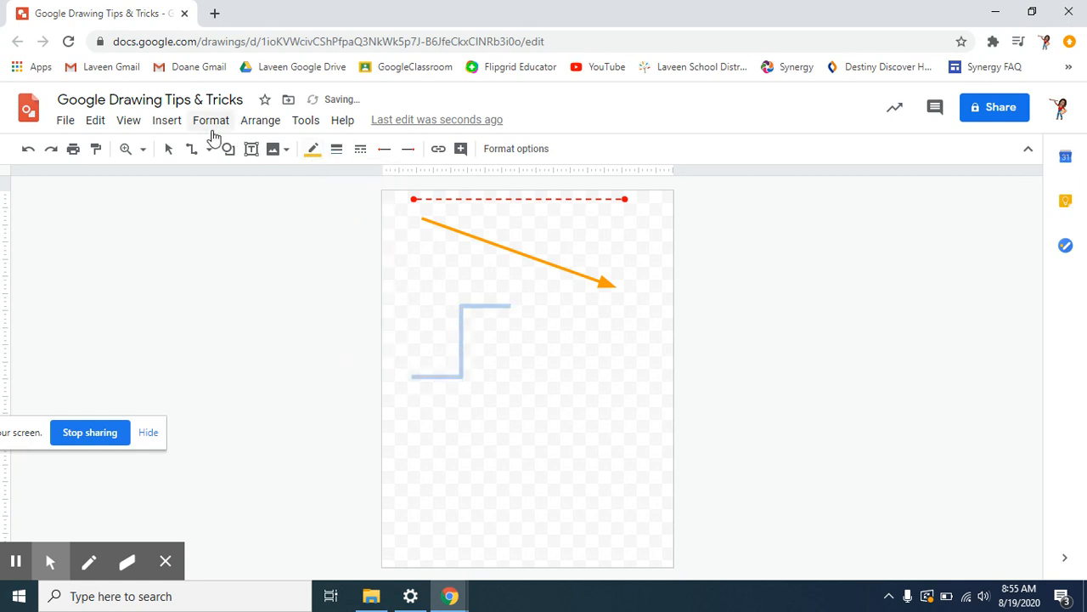
- Move the yellow elbow connector up so it sits beneath the start of the orange arrow, fine-tune its position, and deselect it
{"action": "left_click", "coordinate": [167, 149]}
{"action": "left_click_drag", "start_coordinate": [462, 364], "coordinate": [434, 304]}
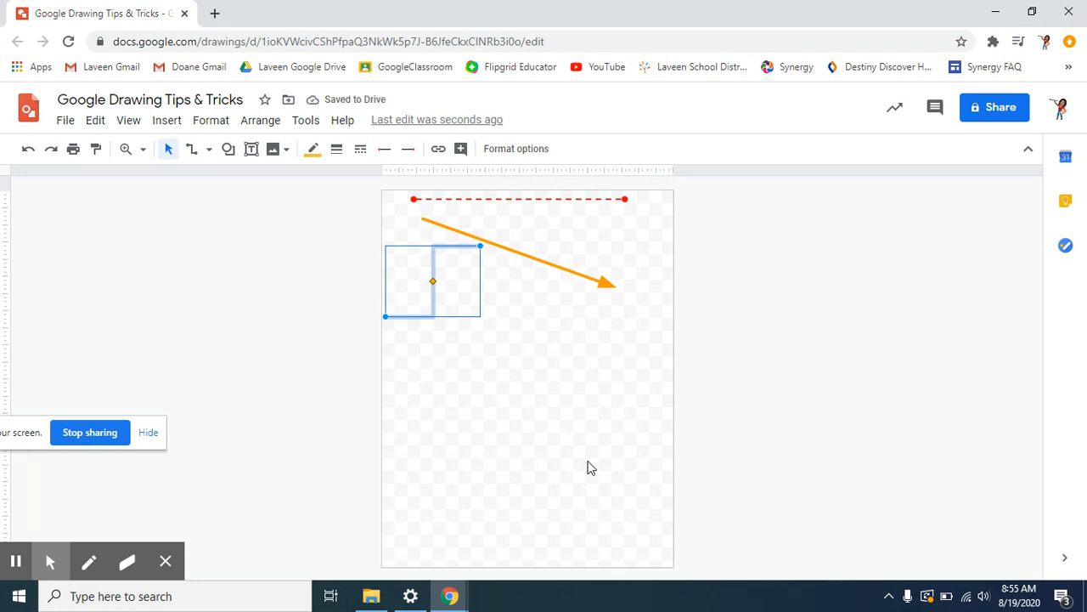
{"action": "key", "text": "Left"}
{"action": "key", "text": "Left"}
{"action": "key", "text": "Down"}
{"action": "key", "text": "Down"}
{"action": "key", "text": "Right"}
{"action": "key", "text": "Right"}
{"action": "key", "text": "Right"}
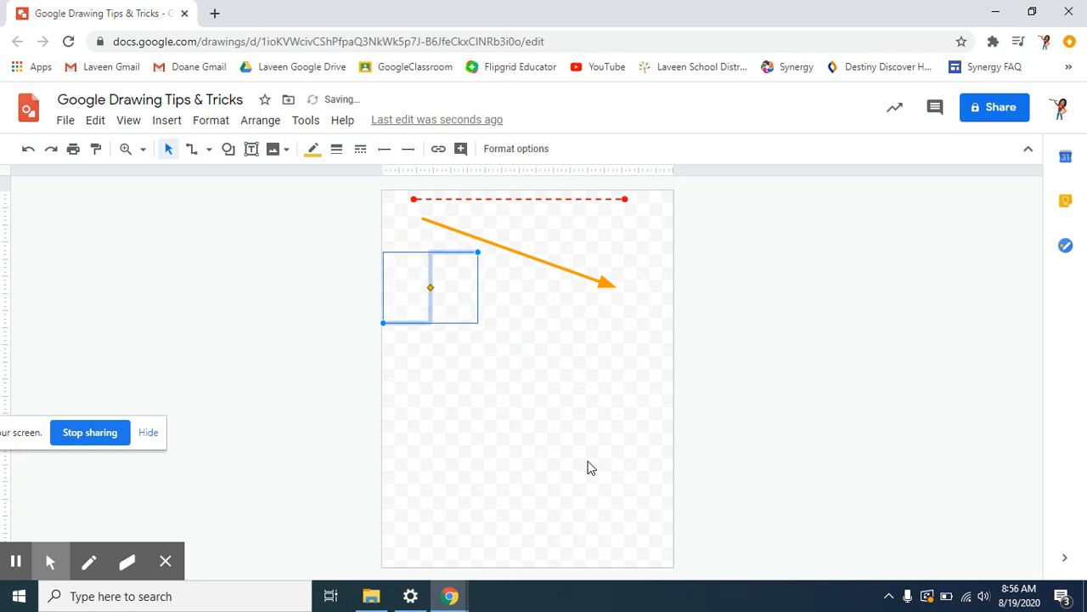
{"action": "key", "text": "Up"}
{"action": "key", "text": "Up"}
{"action": "key", "text": "Down"}
{"action": "key", "text": "Down"}
{"action": "key", "text": "Right"}
{"action": "key", "text": "Right"}
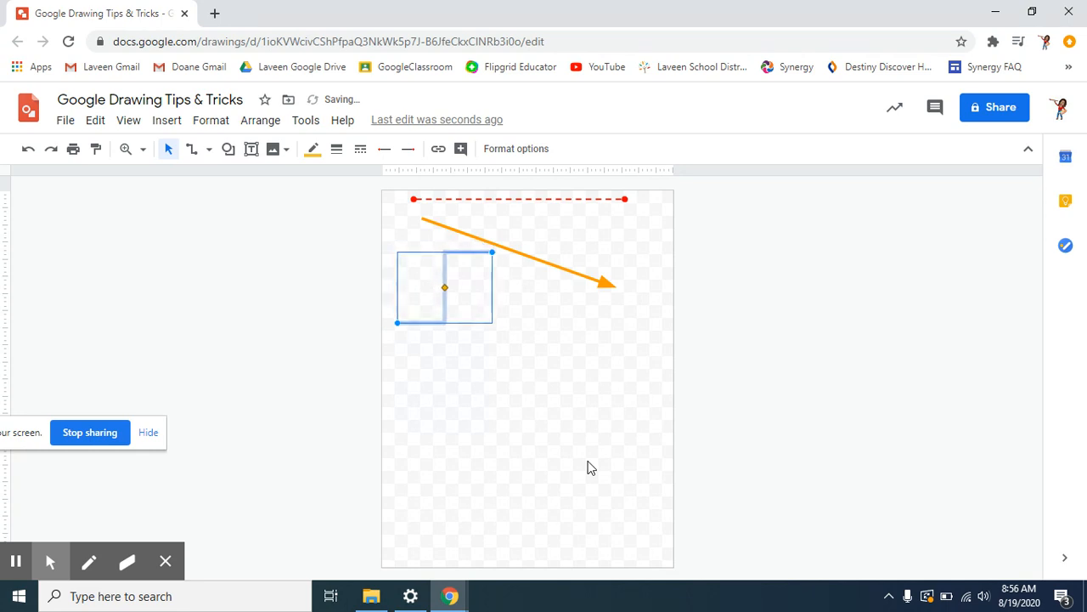
{"action": "key", "text": "Up"}
{"action": "key", "text": "Up"}
{"action": "key", "text": "Up"}
{"action": "key", "text": "Down"}
{"action": "key", "text": "Down"}
{"action": "key", "text": "Right"}
{"action": "key", "text": "Right"}
{"action": "key", "text": "Up"}
{"action": "key", "text": "Up"}
{"action": "key", "text": "Up"}
{"action": "key", "text": "Up"}
{"action": "key", "text": "Up"}
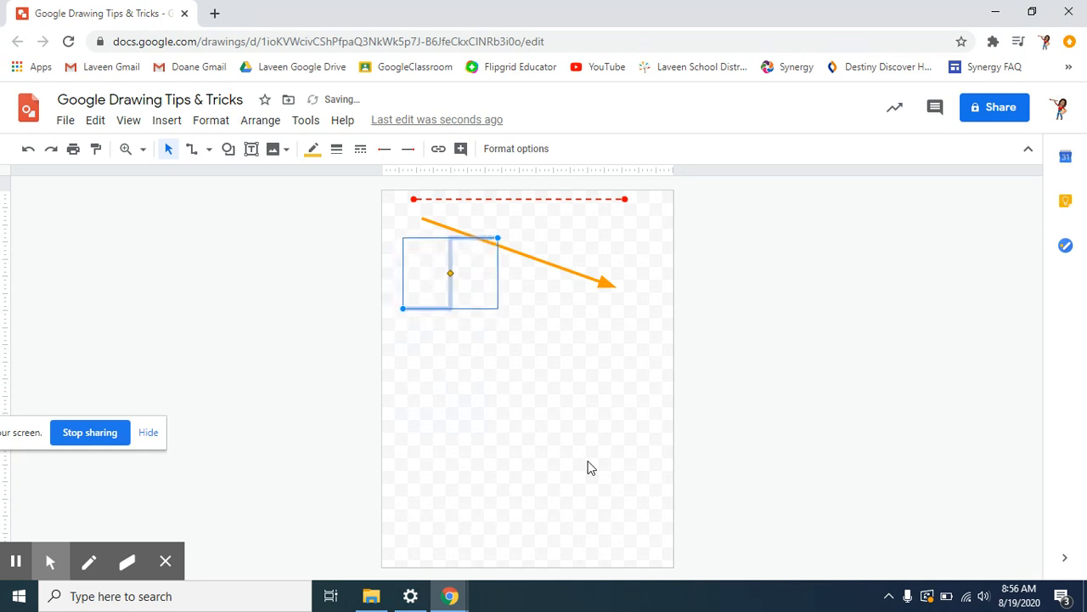
{"action": "key", "text": "Down"}
{"action": "key", "text": "Right"}
{"action": "key", "text": "Right"}
{"action": "key", "text": "Delete"}
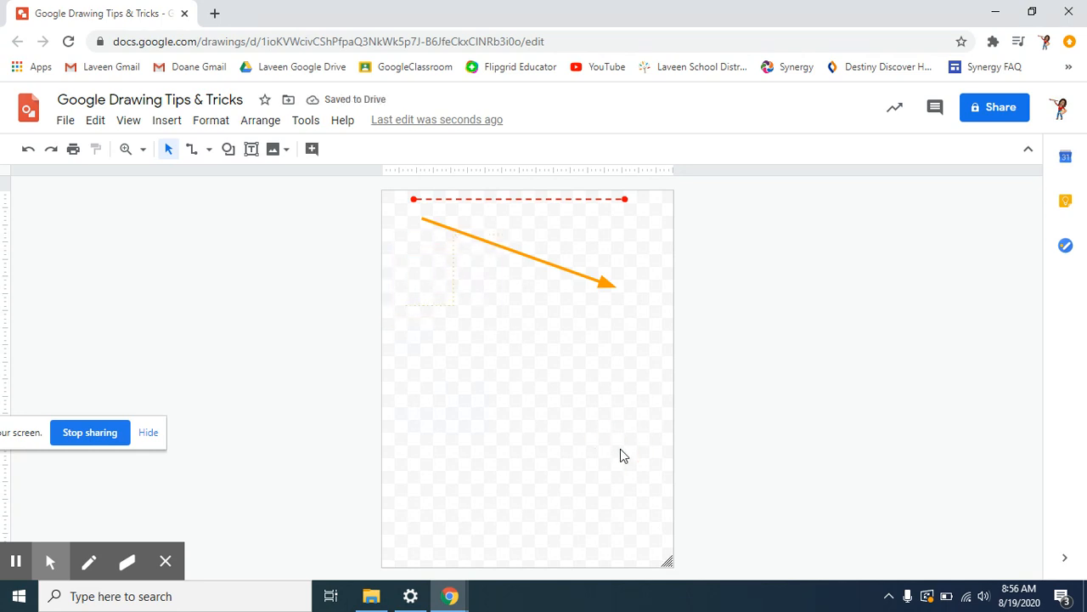
- Draw an S-shaped curved connector rising to the right in the middle of the page, below the orange arrow
{"action": "left_click", "coordinate": [208, 149]}
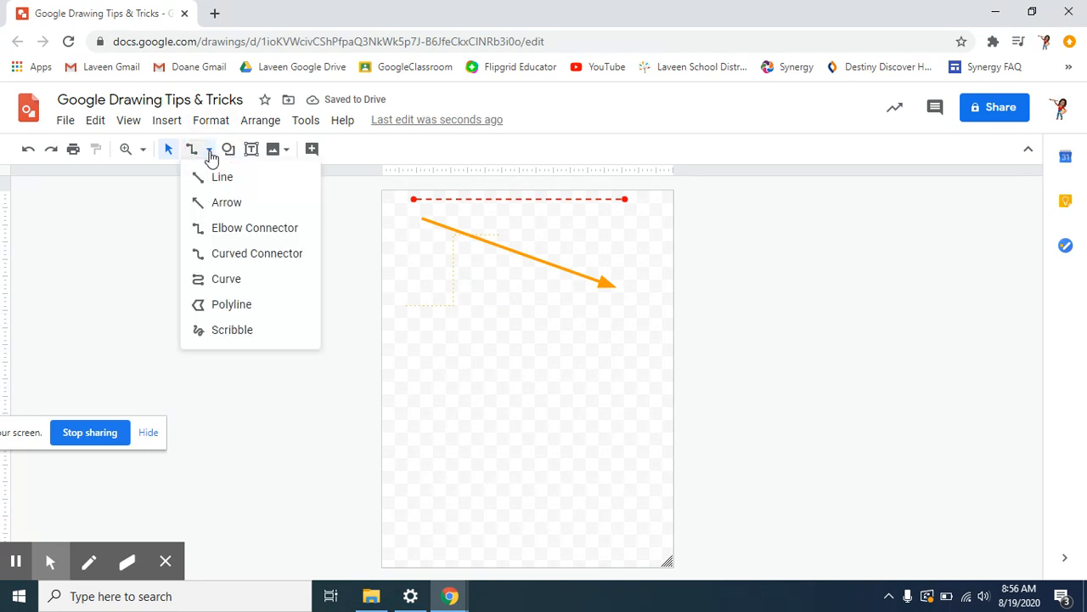
{"action": "left_click", "coordinate": [217, 254]}
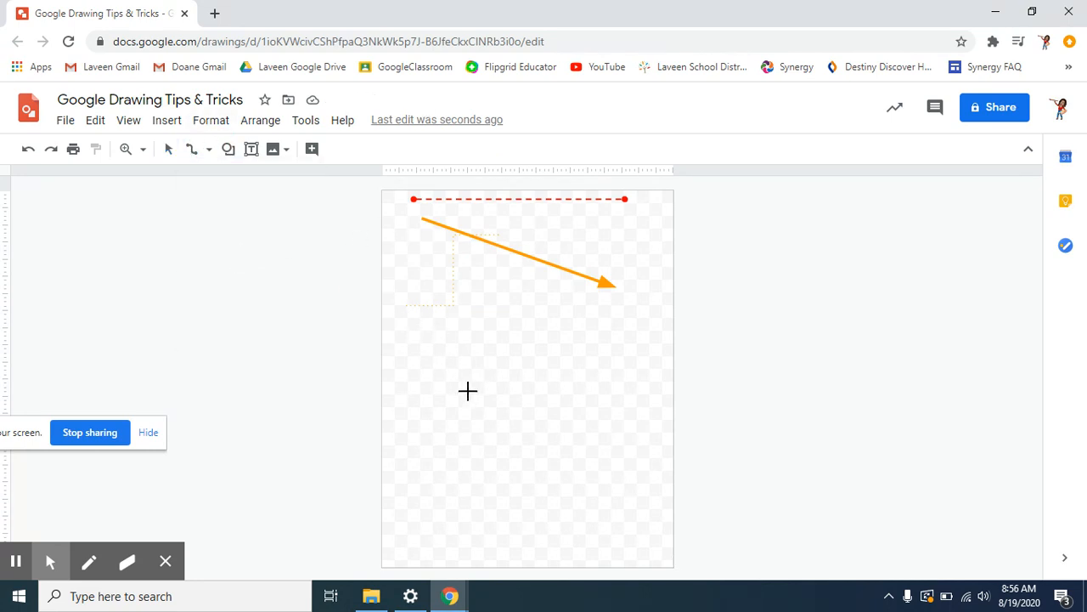
{"action": "left_click_drag", "start_coordinate": [439, 410], "coordinate": [533, 321]}
{"action": "left_click", "coordinate": [168, 148]}
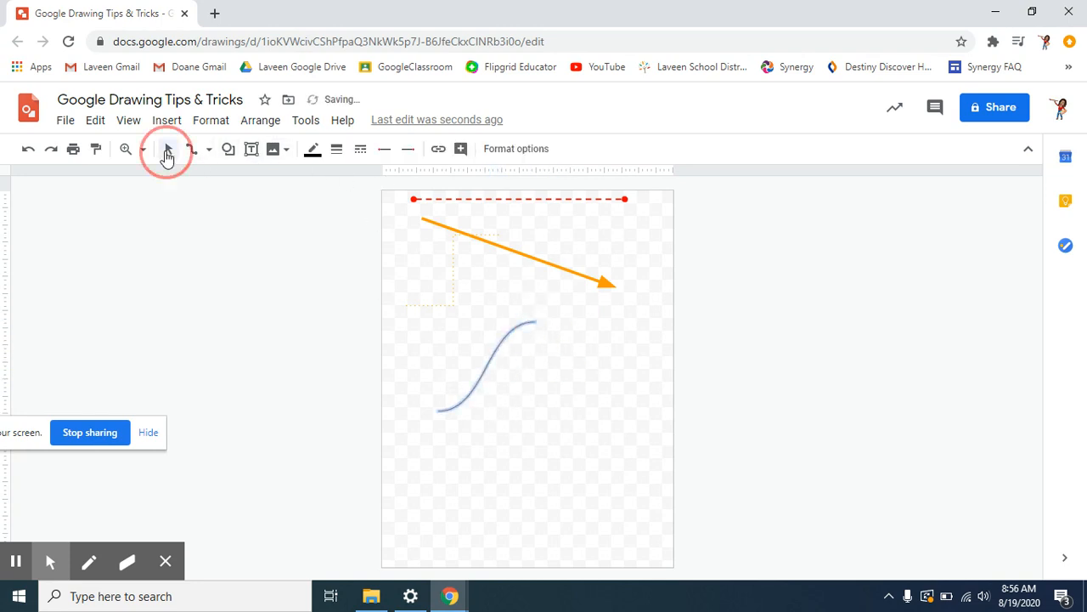
- Try bending the middle of the curved connector outward to the right
{"action": "left_click", "coordinate": [528, 333]}
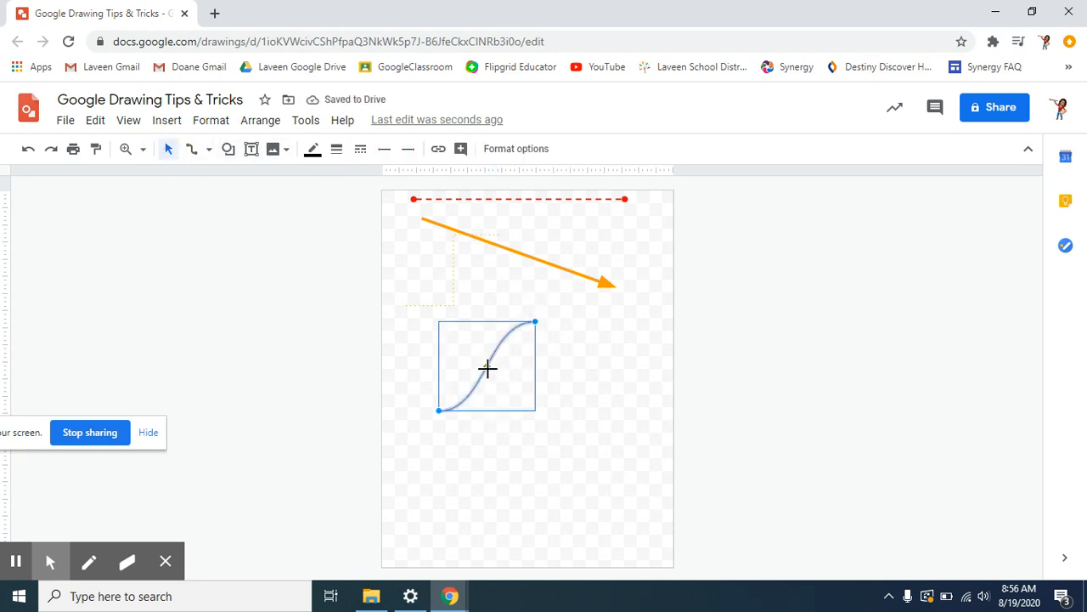
{"action": "left_click_drag", "start_coordinate": [489, 366], "coordinate": [633, 439]}
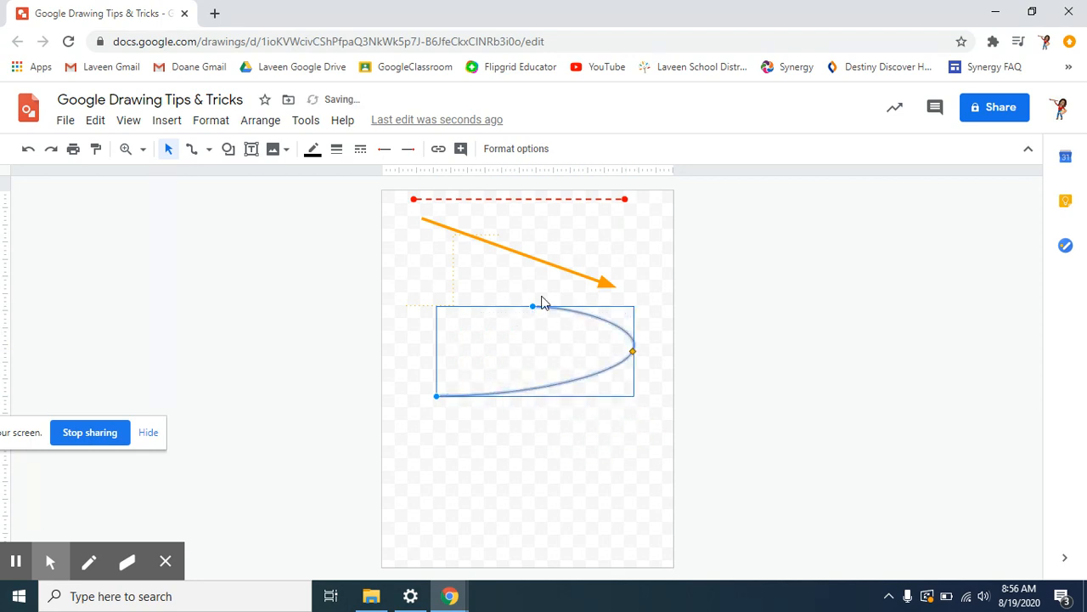
{"action": "left_click_drag", "start_coordinate": [531, 304], "coordinate": [531, 302]}
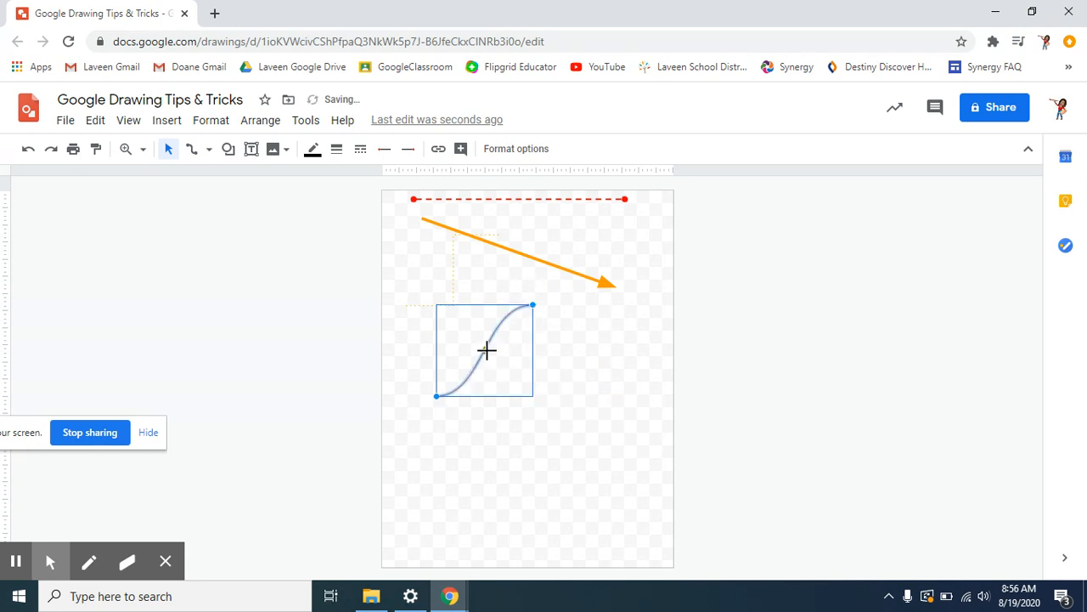
{"action": "left_click_drag", "start_coordinate": [486, 350], "coordinate": [584, 386]}
- Stretch the curved connector's upper end up to the orange arrow and move the whole curve down and right below the arrowhead
{"action": "left_click_drag", "start_coordinate": [533, 304], "coordinate": [530, 260]}
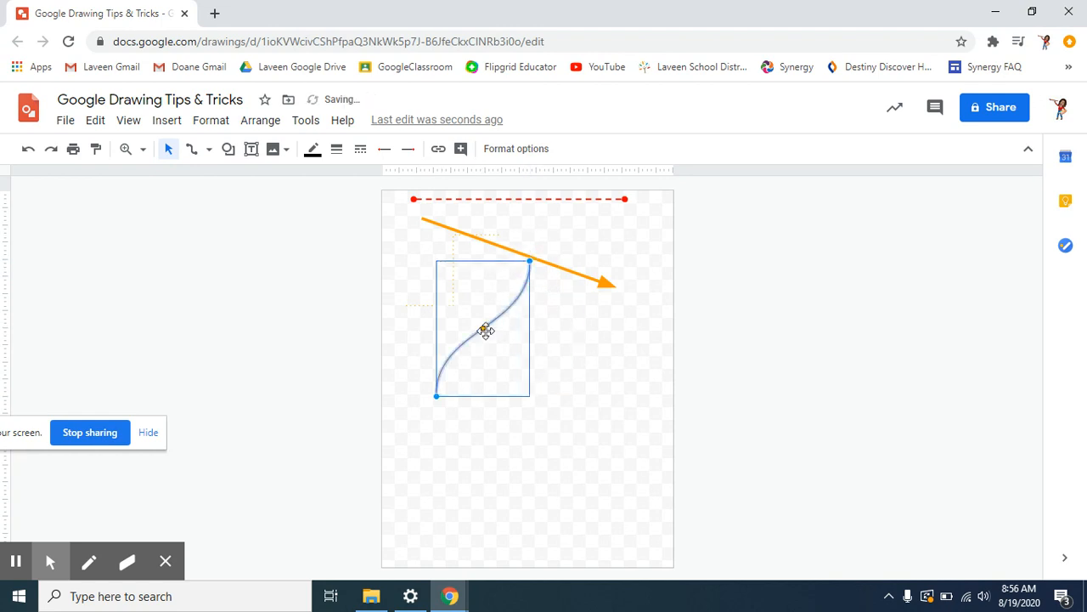
{"action": "left_click_drag", "start_coordinate": [485, 330], "coordinate": [560, 362]}
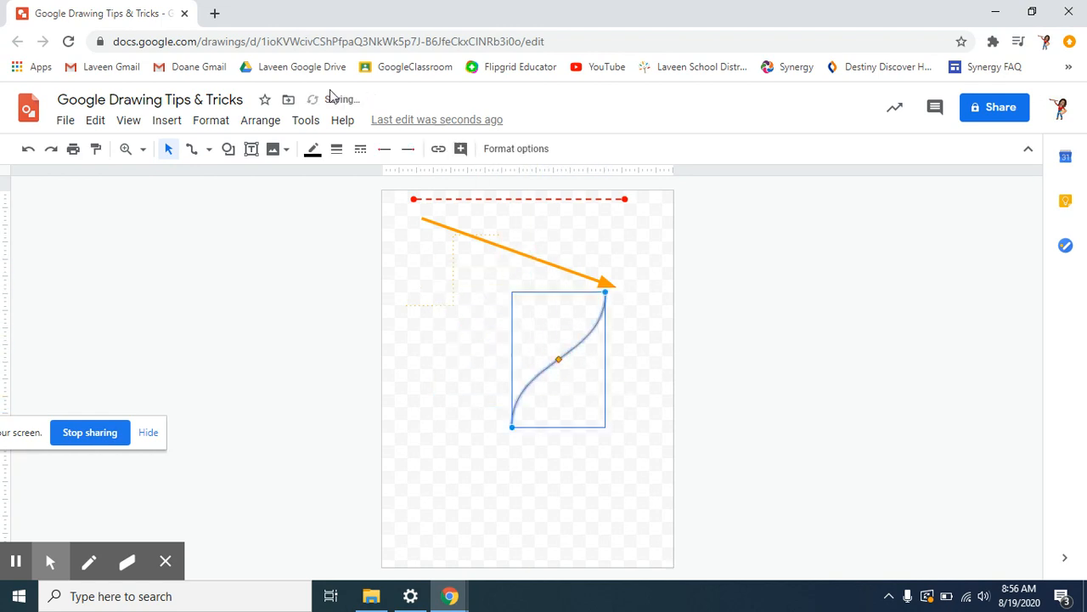
- Color the curved connector dark green and set its weight to 12px
{"action": "left_click", "coordinate": [313, 148]}
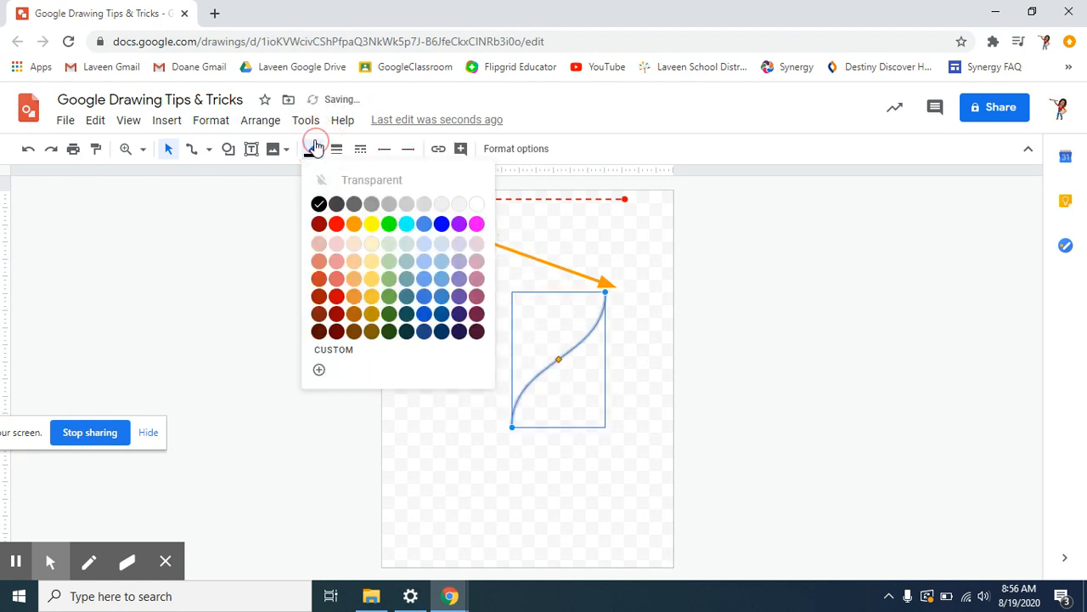
{"action": "left_click", "coordinate": [391, 299]}
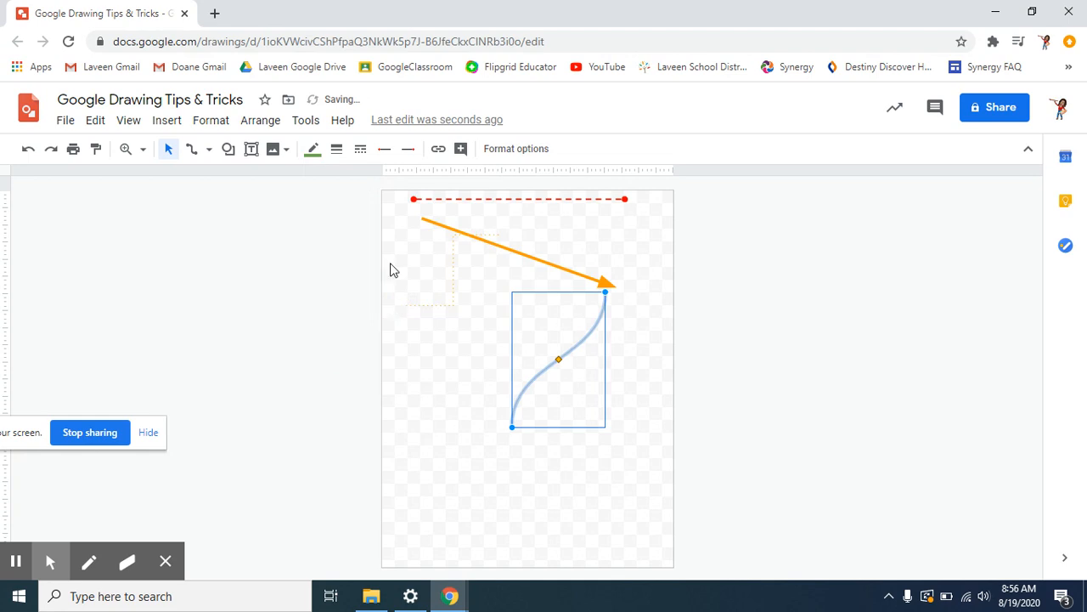
{"action": "left_click", "coordinate": [336, 153]}
{"action": "left_click", "coordinate": [365, 304]}
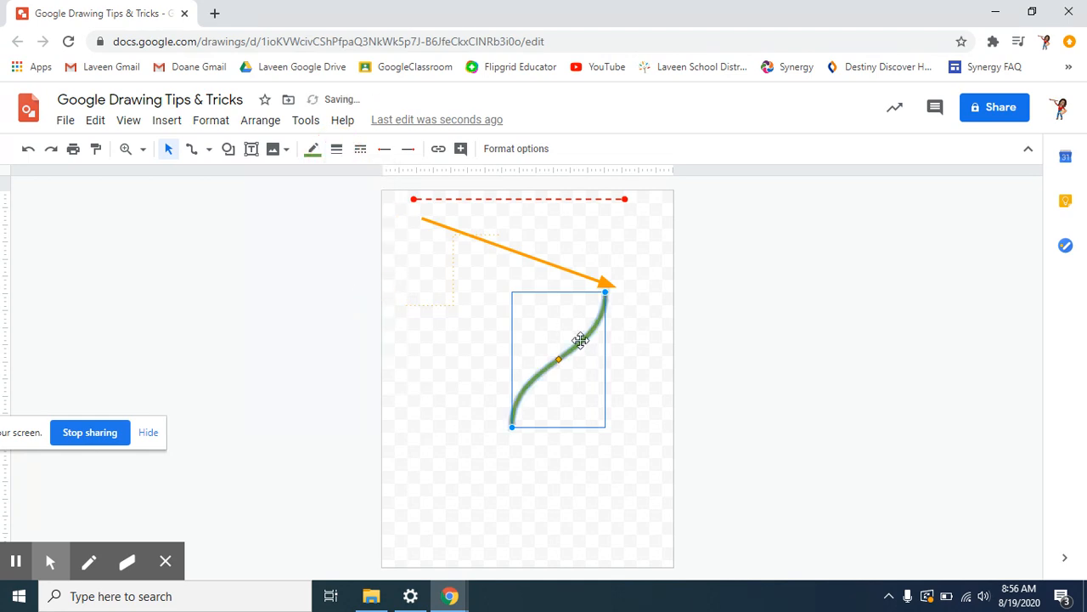
- Move the green curve up and right beside the orange arrowhead and deselect it
{"action": "left_click_drag", "start_coordinate": [580, 341], "coordinate": [637, 289]}
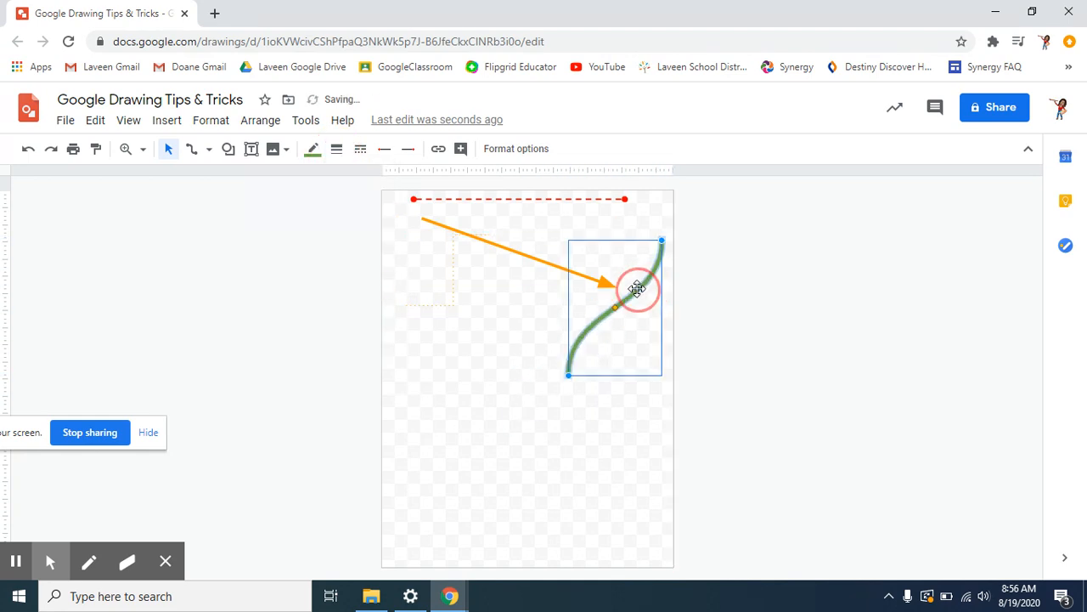
{"action": "left_click", "coordinate": [208, 148]}
{"action": "left_click", "coordinate": [482, 378]}
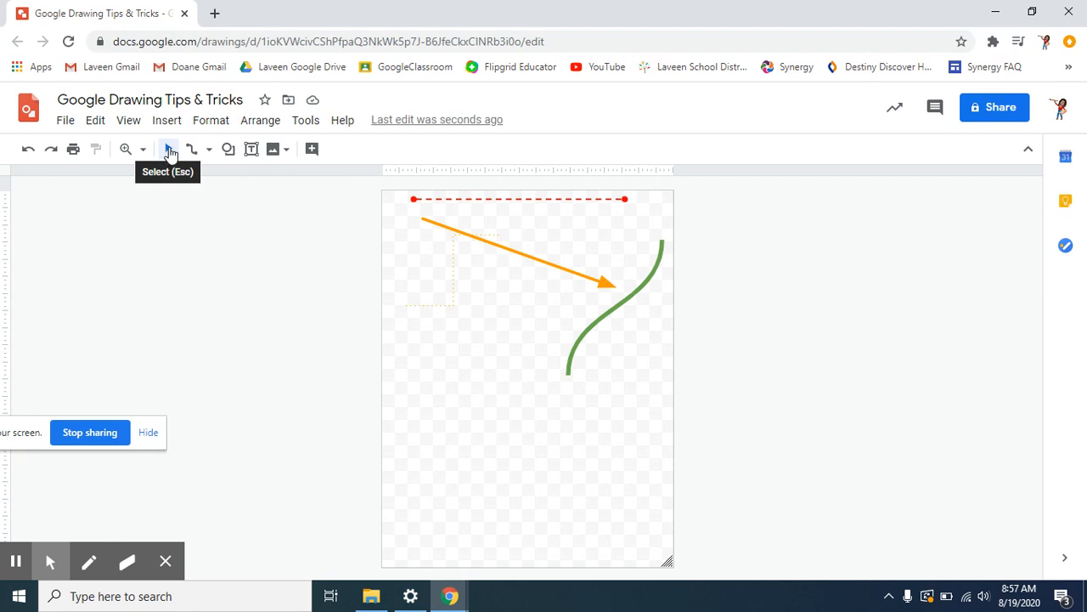
- Draw a wavy open curve with the Curve tool, from below the dotted elbow connector across to the green curve
{"action": "left_click", "coordinate": [209, 148]}
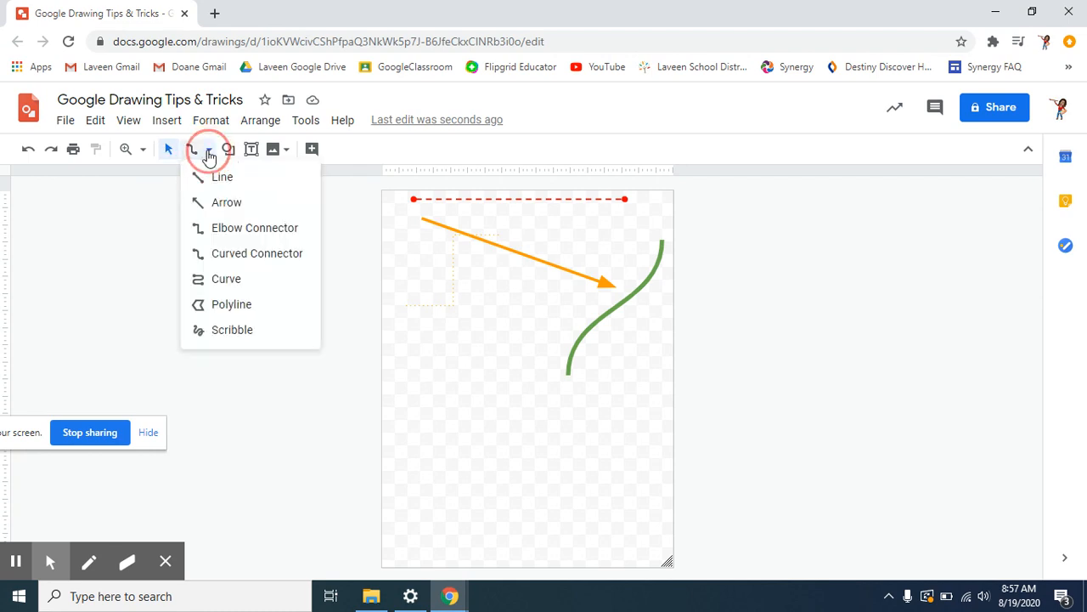
{"action": "left_click", "coordinate": [221, 283]}
{"action": "left_click", "coordinate": [425, 441]}
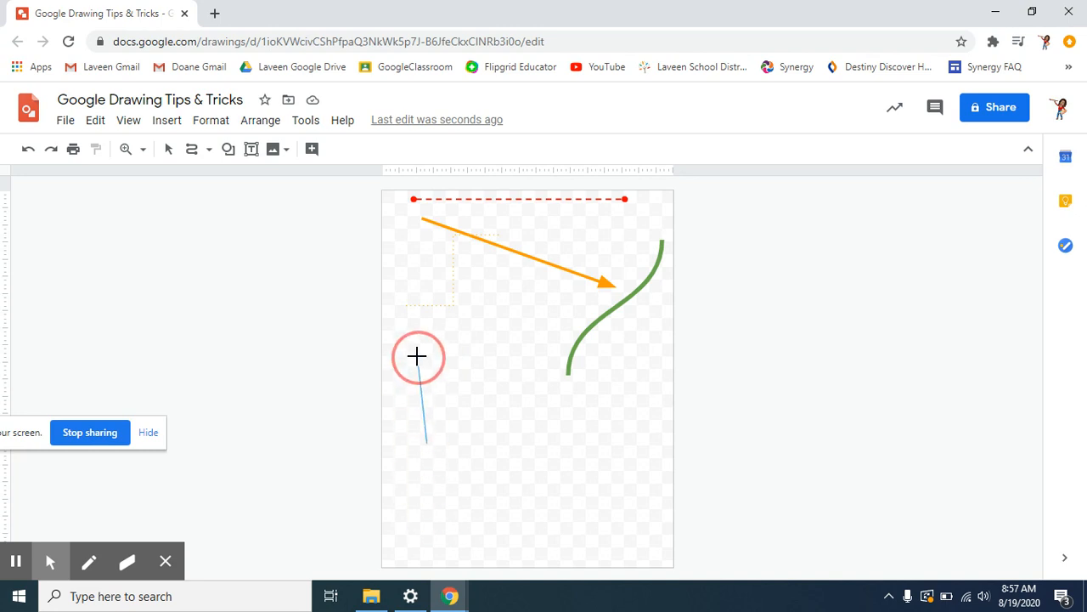
{"action": "left_click", "coordinate": [411, 351]}
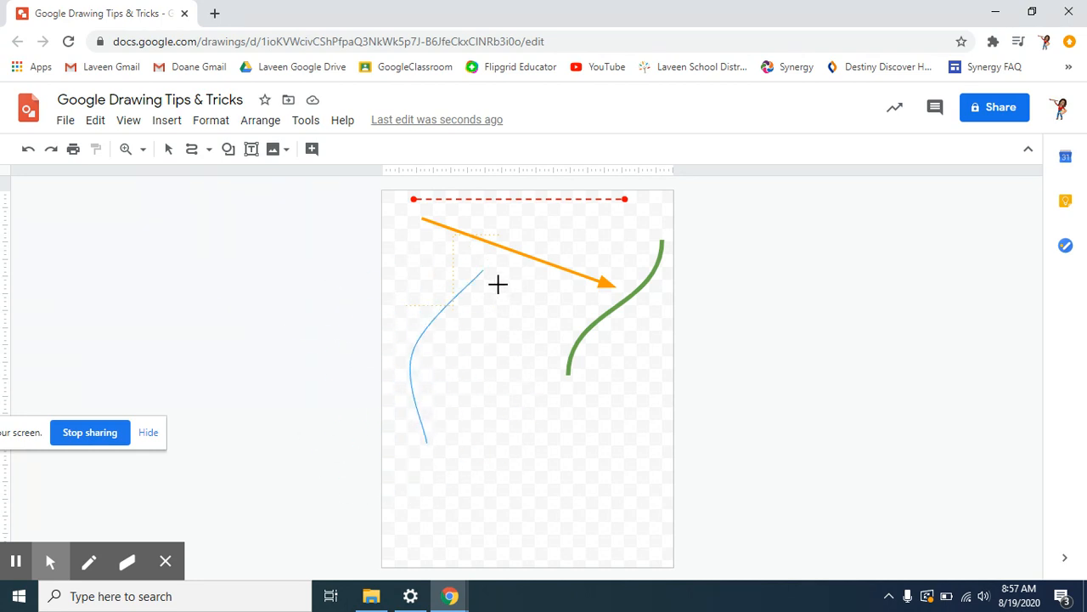
{"action": "left_click", "coordinate": [474, 357]}
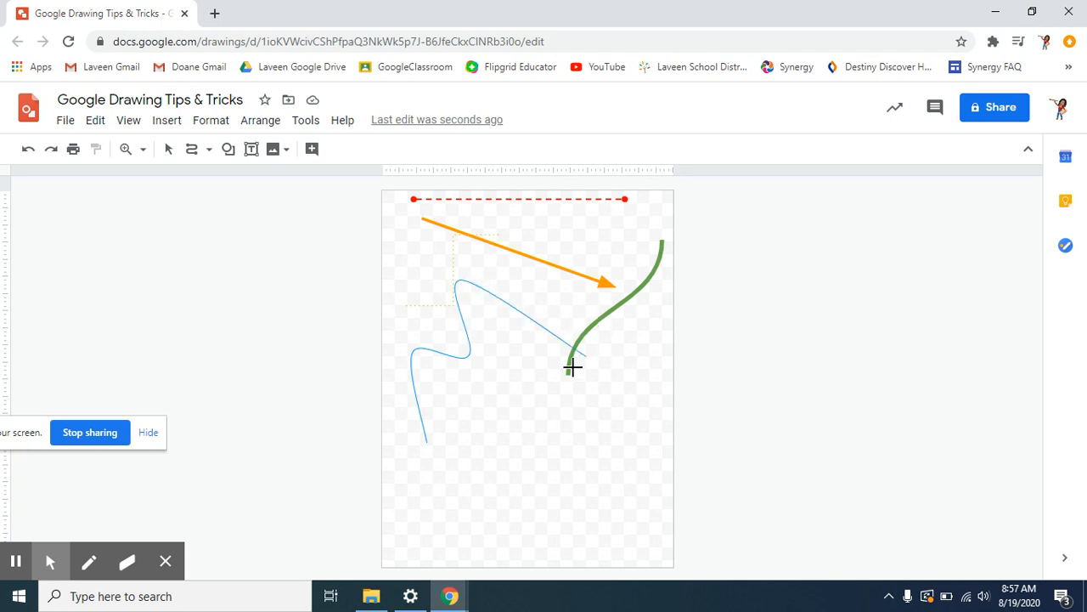
{"action": "left_click", "coordinate": [558, 391]}
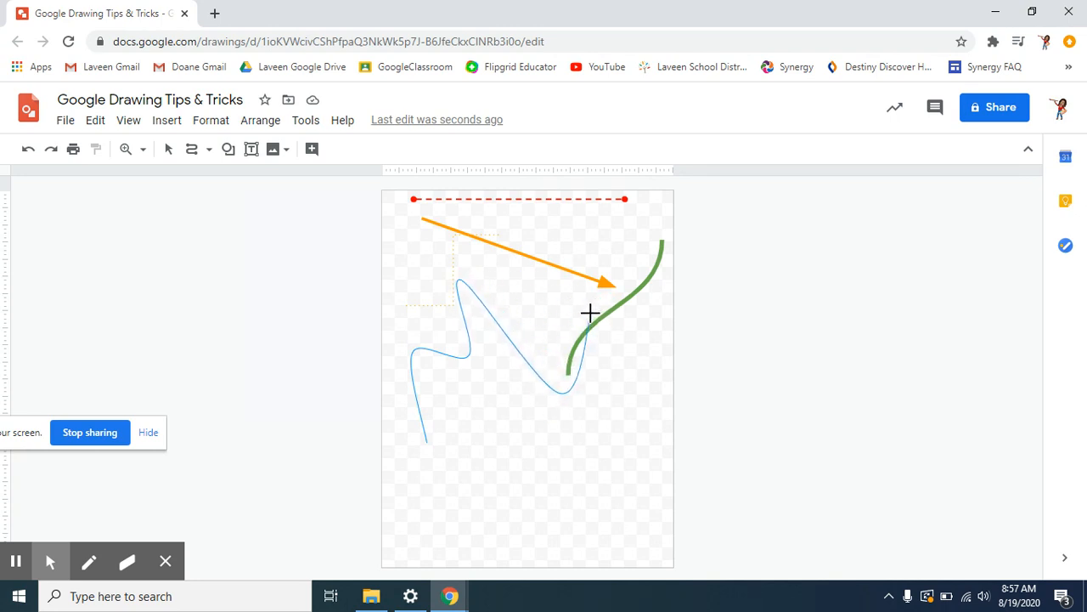
{"action": "double_click", "coordinate": [590, 313]}
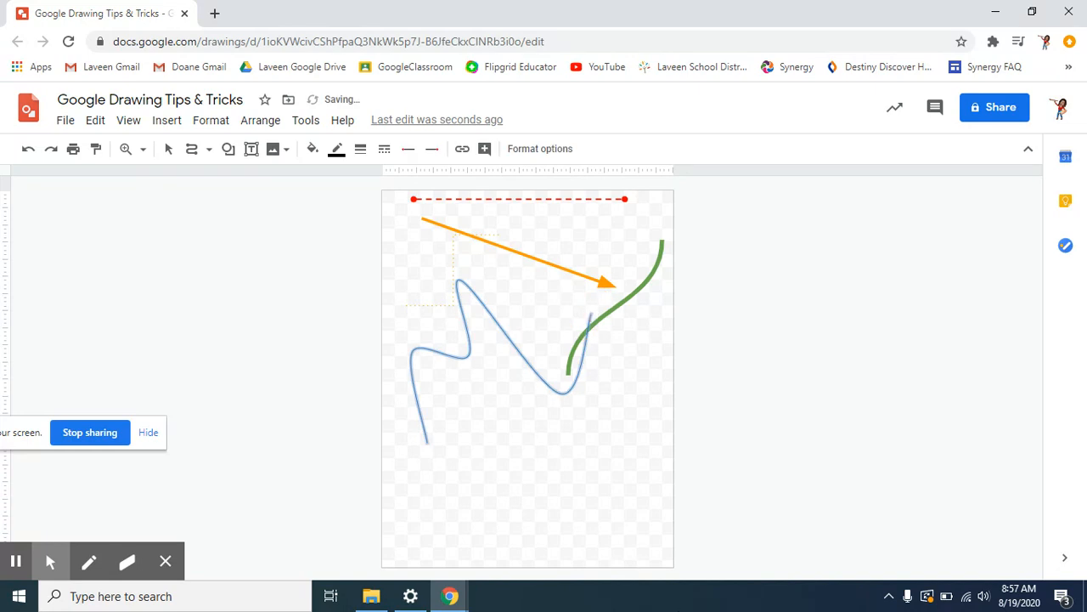
- Color the new wavy curve dark teal and give it a thicker line weight
{"action": "left_click", "coordinate": [336, 149]}
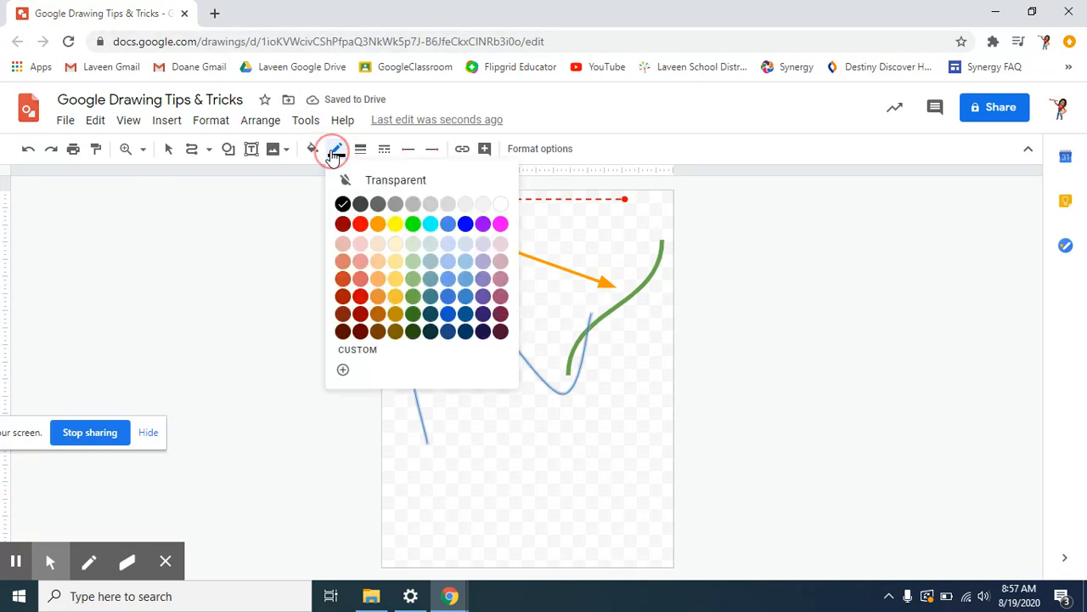
{"action": "left_click", "coordinate": [432, 313]}
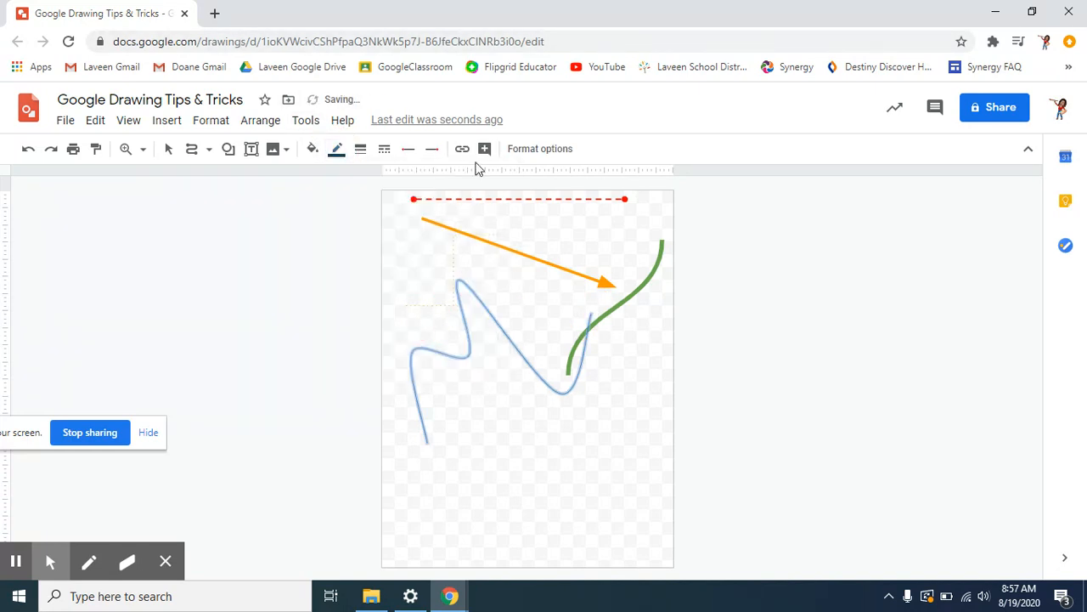
{"action": "left_click", "coordinate": [361, 151]}
{"action": "left_click", "coordinate": [382, 255]}
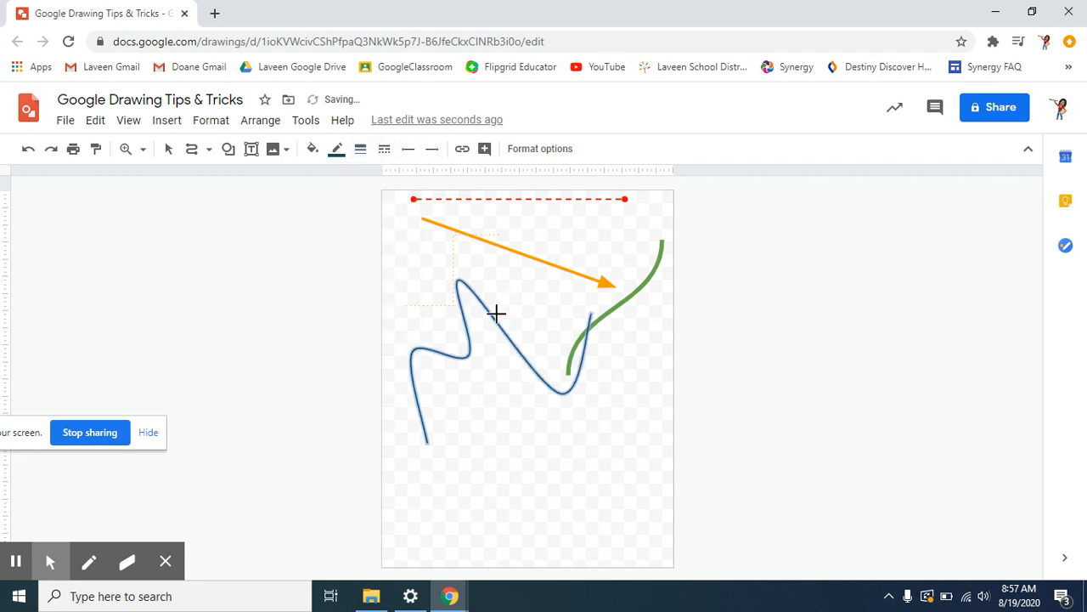
- Move the teal wavy curve up and right so it crosses the orange arrow, and deselect it
{"action": "left_click", "coordinate": [168, 149]}
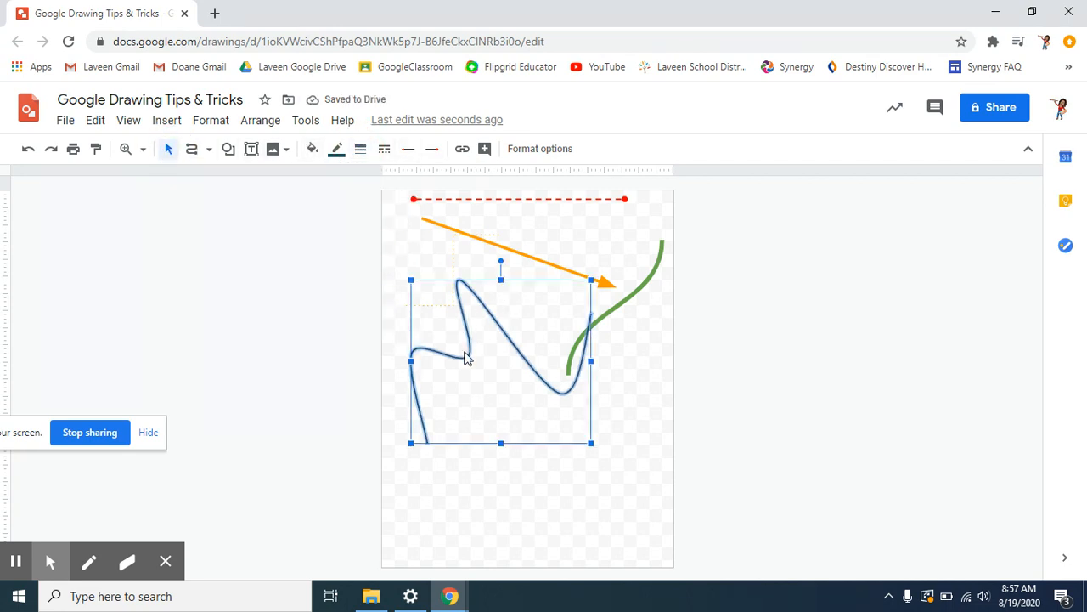
{"action": "left_click_drag", "start_coordinate": [468, 359], "coordinate": [514, 314]}
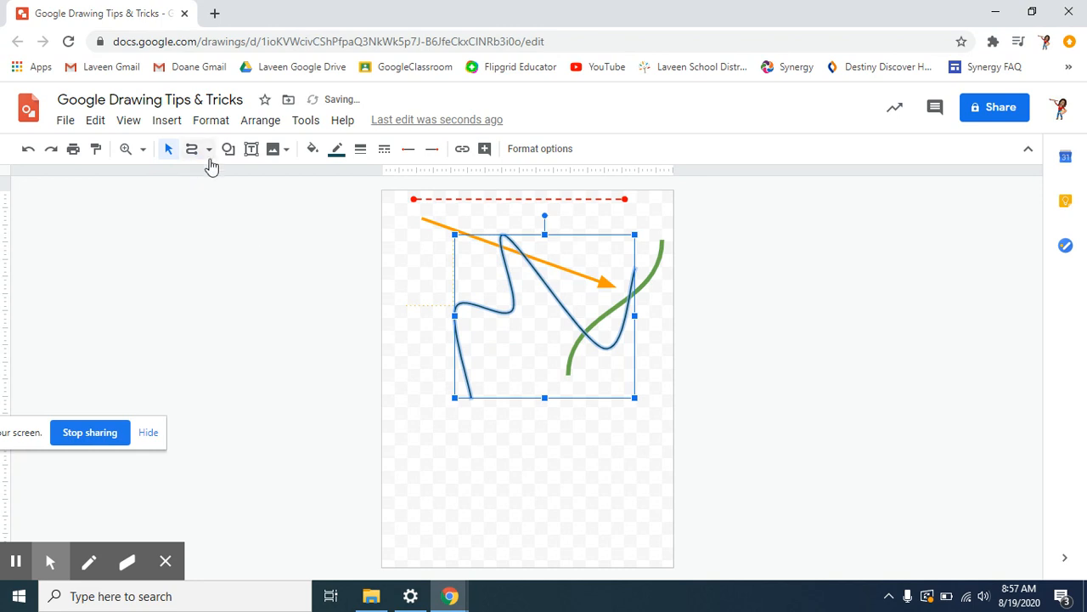
{"action": "left_click", "coordinate": [515, 488]}
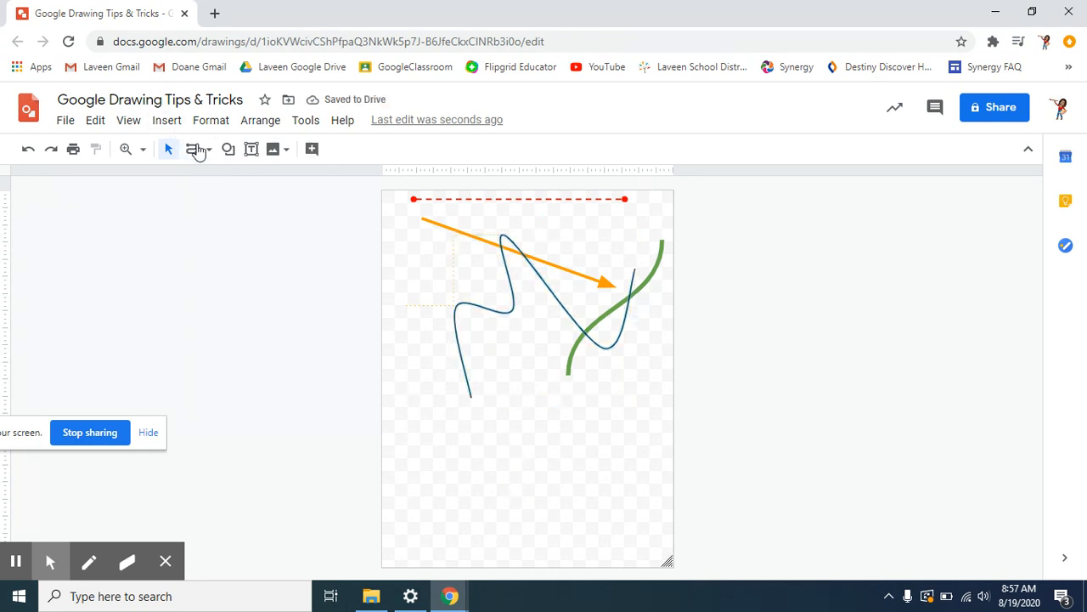
- Draw a closed six-sided shape with the Polyline tool below the green curve and move it left under the teal curve
{"action": "left_click", "coordinate": [198, 150]}
{"action": "left_click", "coordinate": [236, 305]}
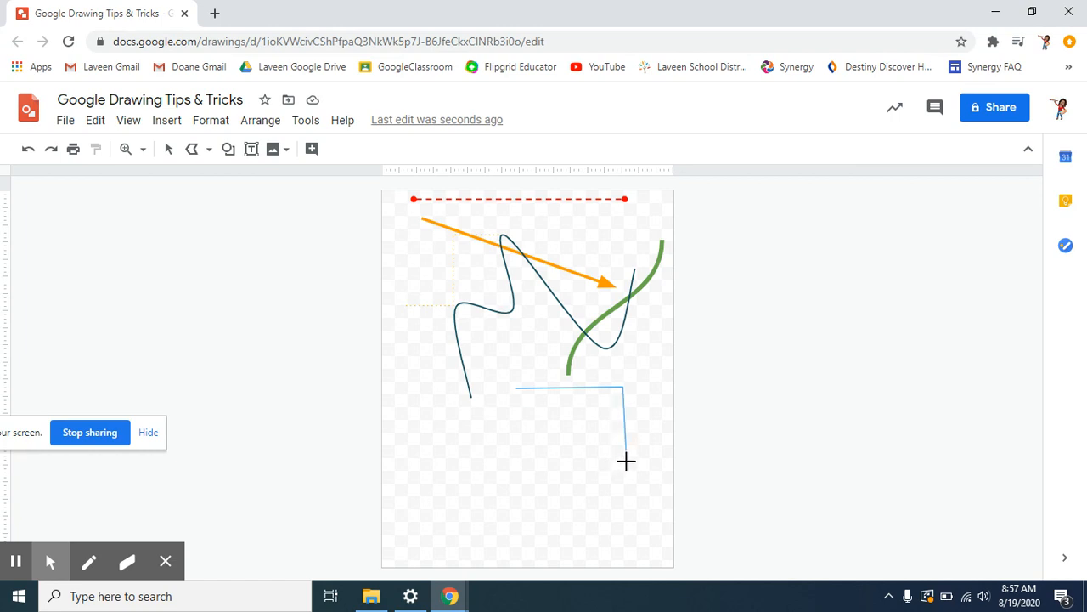
{"action": "left_click", "coordinate": [669, 515]}
{"action": "left_click", "coordinate": [554, 517]}
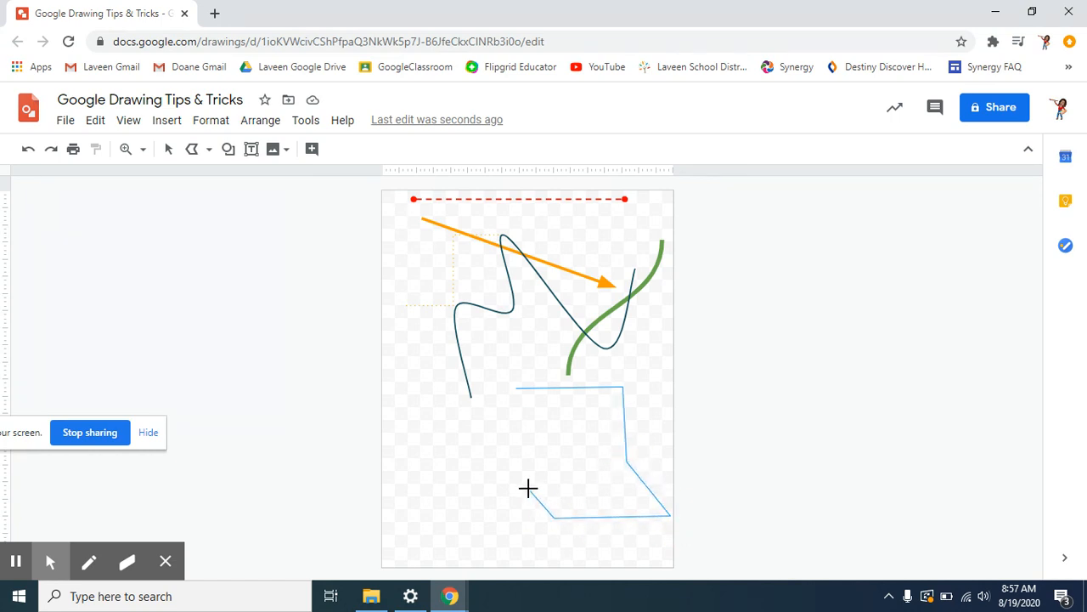
{"action": "left_click", "coordinate": [517, 388]}
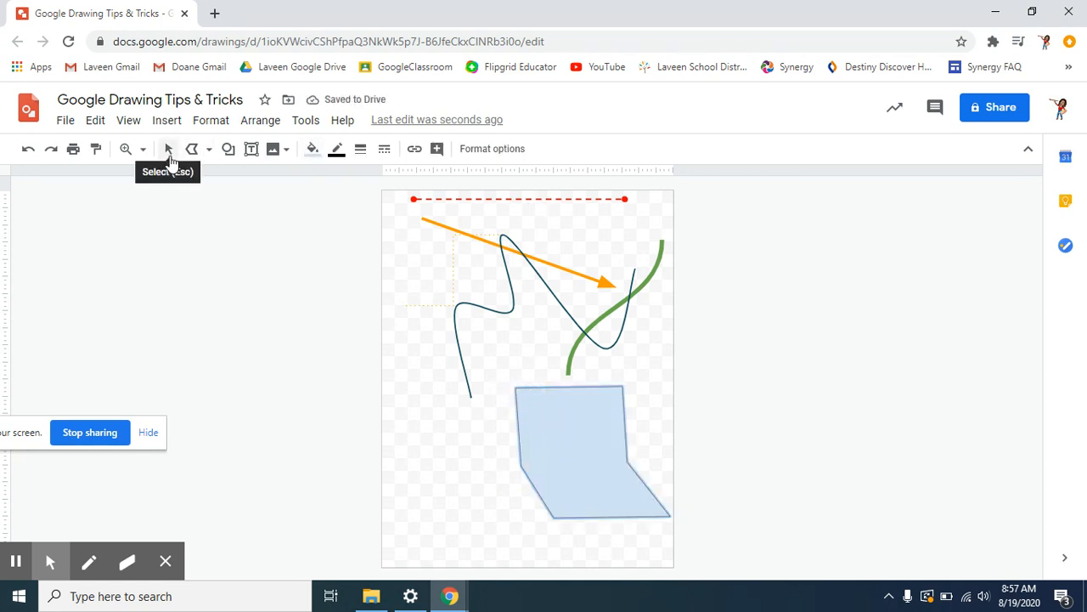
{"action": "left_click", "coordinate": [168, 148]}
{"action": "left_click_drag", "start_coordinate": [580, 403], "coordinate": [450, 429]}
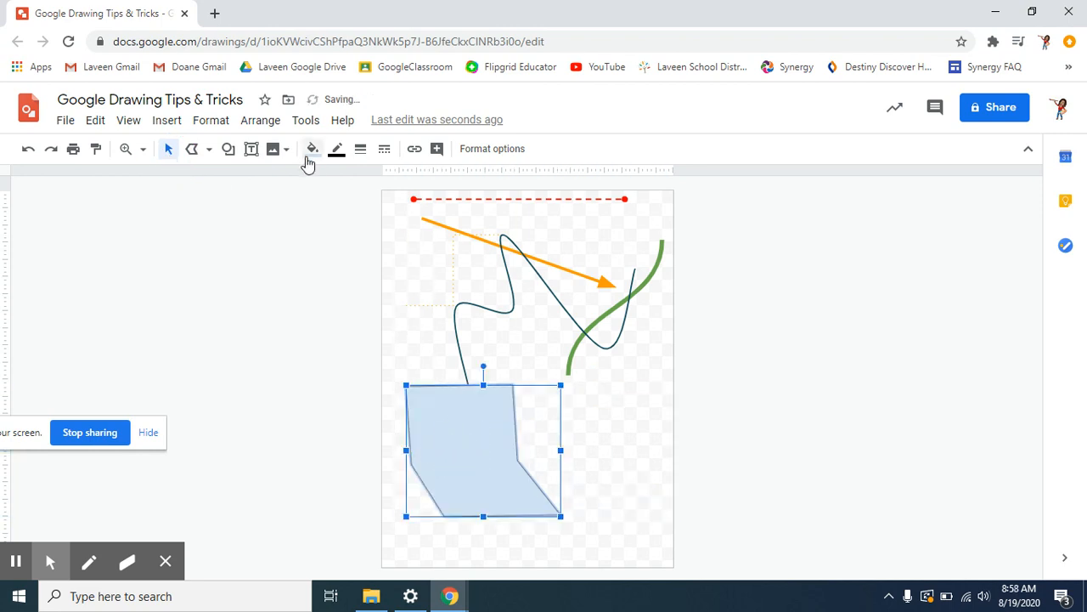
- Fill the polyline shape with strong blue, make its border transparent and deselect it
{"action": "left_click", "coordinate": [312, 150]}
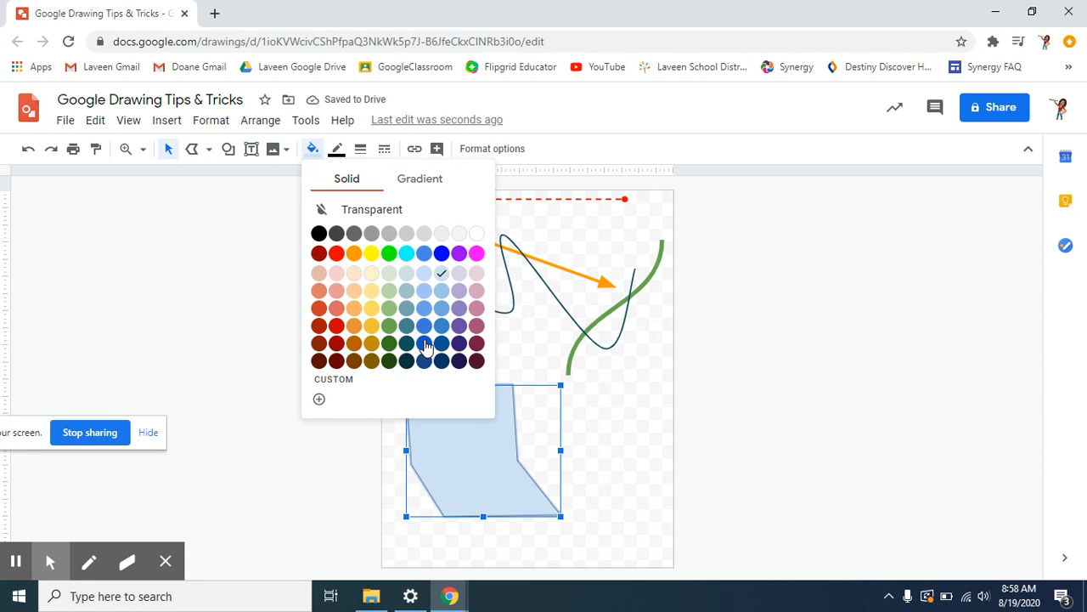
{"action": "left_click", "coordinate": [424, 343]}
{"action": "left_click", "coordinate": [336, 149]}
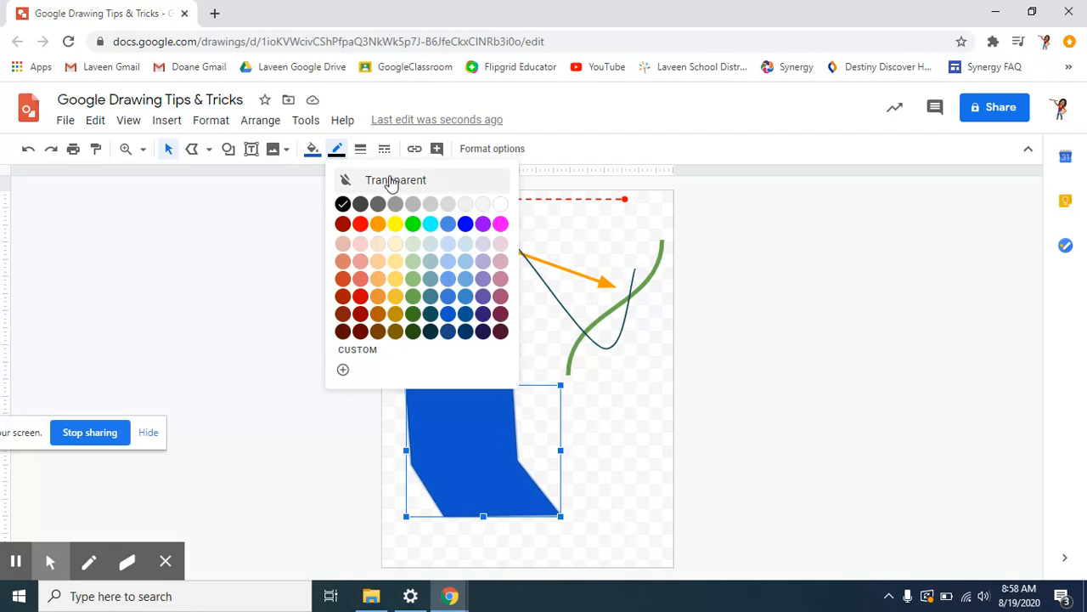
{"action": "left_click", "coordinate": [356, 181]}
{"action": "left_click", "coordinate": [655, 473]}
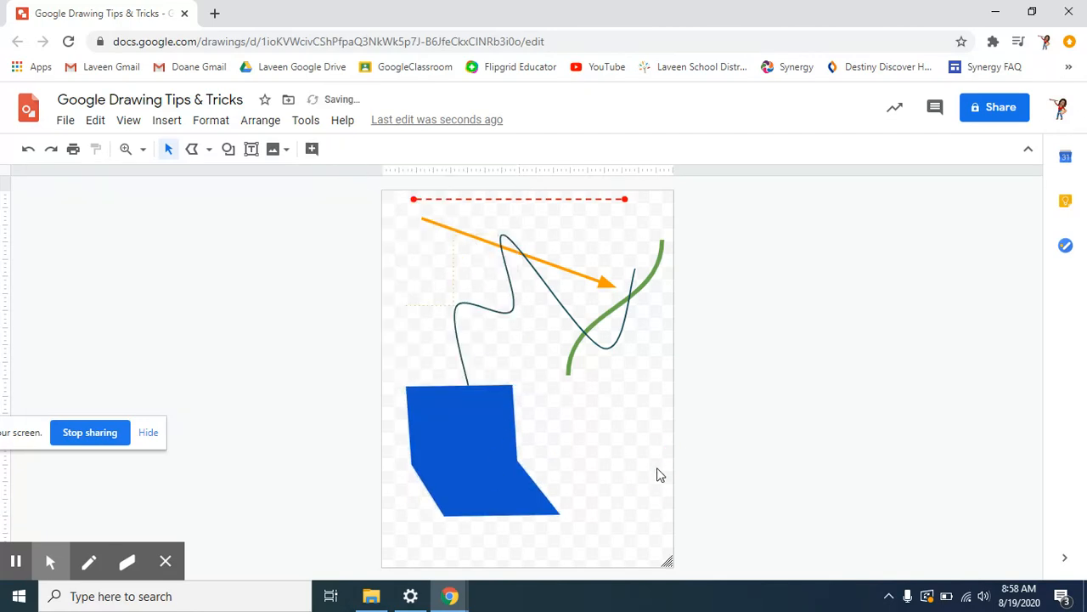
- Move the blue shape right beneath the green curve and change its border weight
{"action": "left_click_drag", "start_coordinate": [485, 461], "coordinate": [572, 462]}
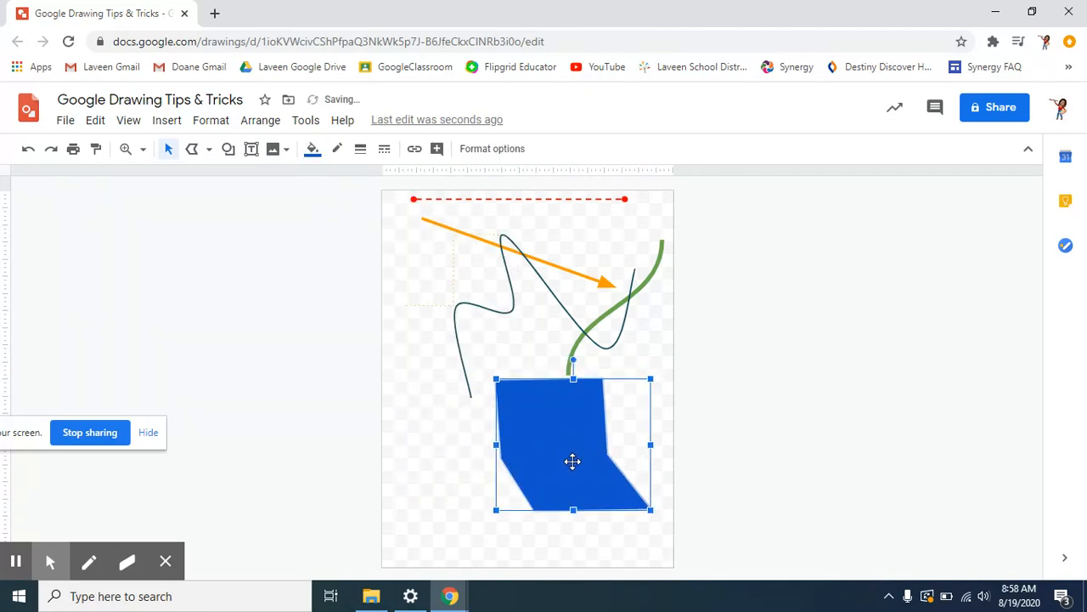
{"action": "left_click", "coordinate": [362, 157]}
{"action": "left_click", "coordinate": [385, 231]}
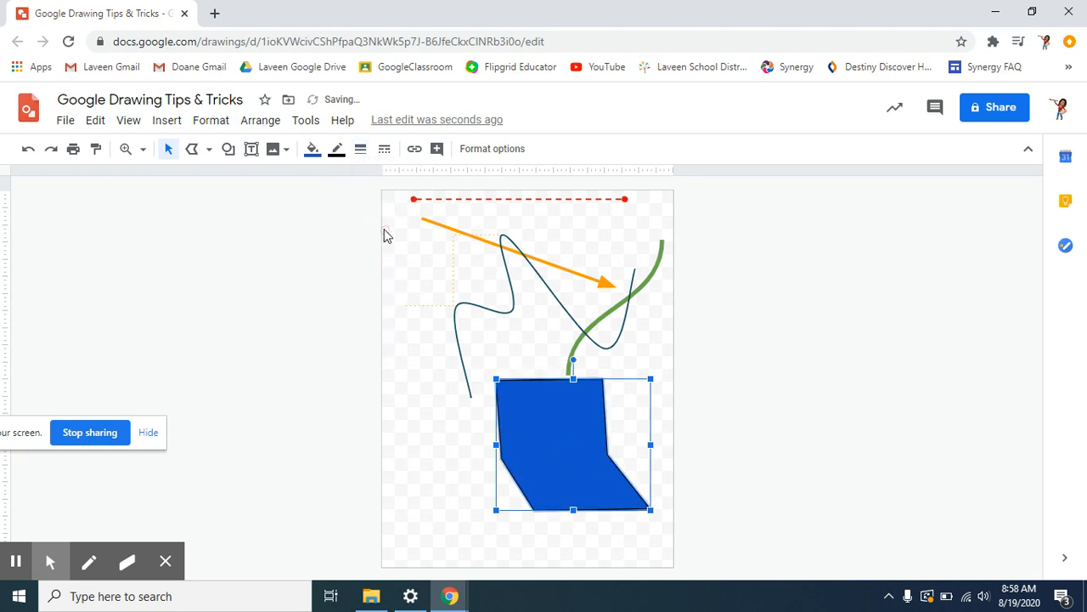
- Make the blue shape's border transparent and move it up and left over the teal curve's lower end
{"action": "left_click", "coordinate": [338, 151]}
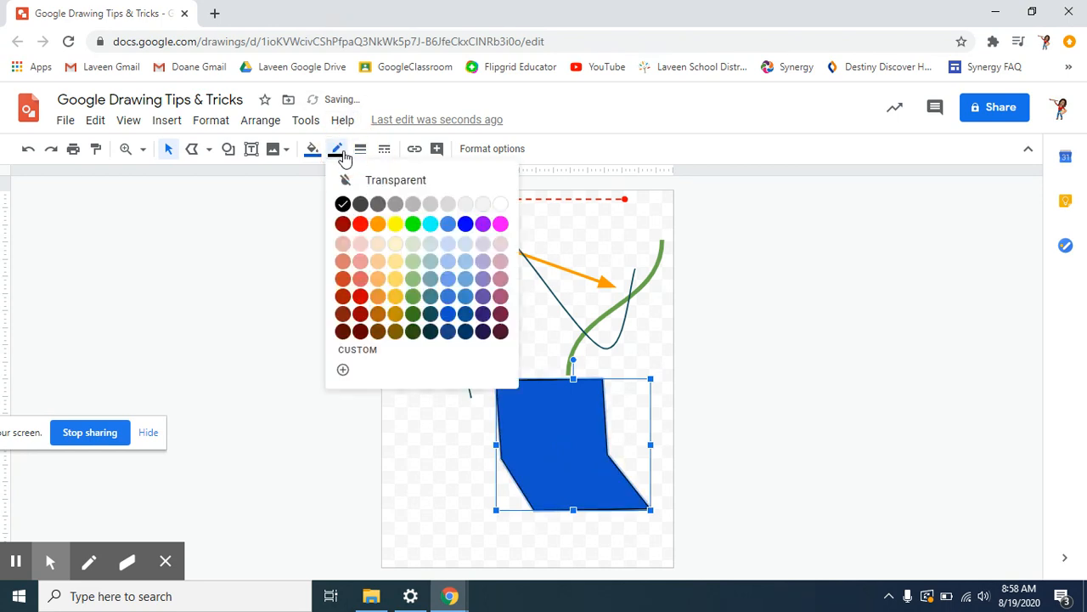
{"action": "left_click", "coordinate": [355, 178]}
{"action": "mouse_move", "coordinate": [586, 435]}
{"action": "left_mouse_down"}
{"action": "mouse_move", "coordinate": [471, 406]}
{"action": "mouse_move", "coordinate": [491, 402]}
{"action": "left_mouse_up"}
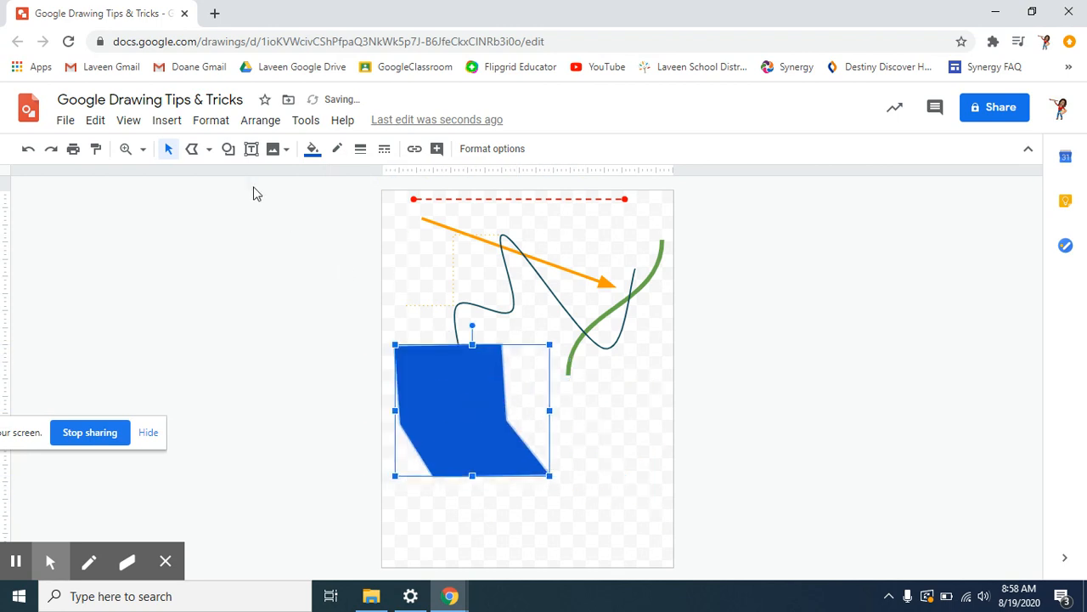
- Draw a freehand five-petal flower outline with the Scribble tool, overlapping the blue shape's lower right side
{"action": "left_click", "coordinate": [210, 149]}
{"action": "left_click", "coordinate": [234, 328]}
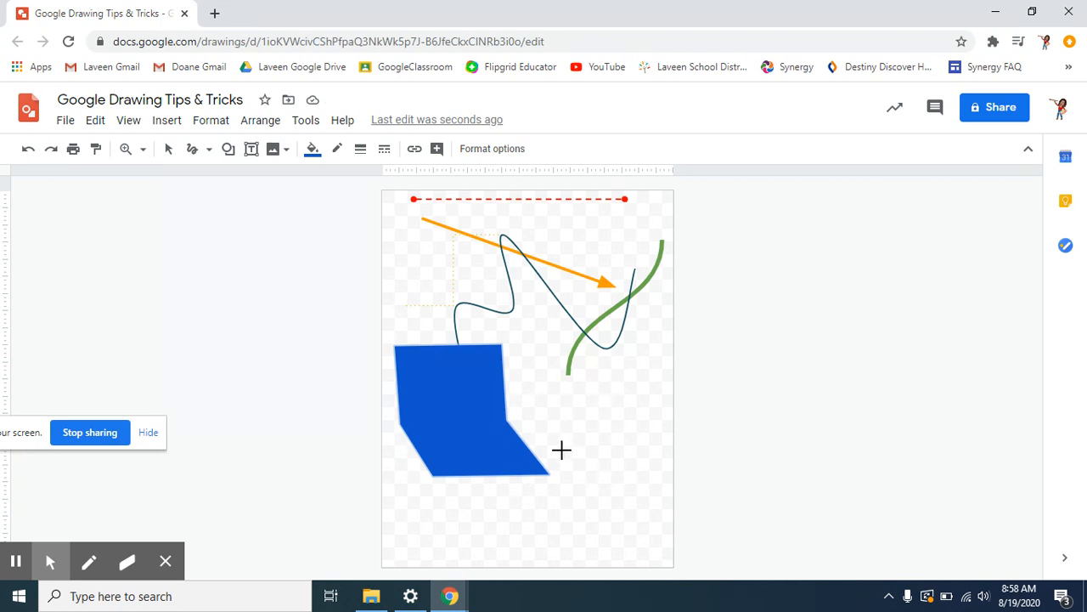
{"action": "mouse_move", "coordinate": [561, 453]}
{"action": "left_mouse_down"}
{"action": "mouse_move", "coordinate": [526, 418]}
{"action": "mouse_move", "coordinate": [524, 395]}
{"action": "mouse_move", "coordinate": [548, 385]}
{"action": "mouse_move", "coordinate": [572, 403]}
{"action": "mouse_move", "coordinate": [580, 432]}
{"action": "mouse_move", "coordinate": [592, 399]}
{"action": "mouse_move", "coordinate": [621, 383]}
{"action": "mouse_move", "coordinate": [648, 399]}
{"action": "mouse_move", "coordinate": [604, 448]}
{"action": "mouse_move", "coordinate": [645, 451]}
{"action": "mouse_move", "coordinate": [666, 484]}
{"action": "mouse_move", "coordinate": [635, 494]}
{"action": "mouse_move", "coordinate": [600, 478]}
{"action": "mouse_move", "coordinate": [613, 523]}
{"action": "mouse_move", "coordinate": [596, 542]}
{"action": "mouse_move", "coordinate": [571, 520]}
{"action": "mouse_move", "coordinate": [572, 483]}
{"action": "mouse_move", "coordinate": [551, 518]}
{"action": "mouse_move", "coordinate": [522, 518]}
{"action": "mouse_move", "coordinate": [523, 494]}
{"action": "mouse_move", "coordinate": [549, 478]}
{"action": "mouse_move", "coordinate": [494, 471]}
{"action": "mouse_move", "coordinate": [500, 454]}
{"action": "mouse_move", "coordinate": [572, 447]}
{"action": "mouse_move", "coordinate": [541, 403]}
{"action": "mouse_move", "coordinate": [553, 368]}
{"action": "mouse_move", "coordinate": [586, 391]}
{"action": "mouse_move", "coordinate": [591, 427]}
{"action": "mouse_move", "coordinate": [613, 382]}
{"action": "mouse_move", "coordinate": [642, 372]}
{"action": "mouse_move", "coordinate": [648, 416]}
{"action": "mouse_move", "coordinate": [622, 444]}
{"action": "mouse_move", "coordinate": [658, 441]}
{"action": "mouse_move", "coordinate": [687, 471]}
{"action": "mouse_move", "coordinate": [676, 490]}
{"action": "mouse_move", "coordinate": [620, 477]}
{"action": "mouse_move", "coordinate": [645, 523]}
{"action": "mouse_move", "coordinate": [630, 537]}
{"action": "mouse_move", "coordinate": [594, 488]}
{"action": "mouse_move", "coordinate": [584, 535]}
{"action": "mouse_move", "coordinate": [538, 539]}
{"action": "mouse_move", "coordinate": [536, 508]}
{"action": "mouse_move", "coordinate": [571, 480]}
{"action": "mouse_move", "coordinate": [510, 479]}
{"action": "mouse_move", "coordinate": [497, 453]}
{"action": "mouse_move", "coordinate": [573, 446]}
{"action": "left_mouse_up"}
{"action": "mouse_move", "coordinate": [570, 431]}
{"action": "left_mouse_down"}
{"action": "mouse_move", "coordinate": [594, 422]}
{"action": "mouse_move", "coordinate": [626, 468]}
{"action": "mouse_move", "coordinate": [561, 514]}
{"action": "mouse_move", "coordinate": [468, 491]}
{"action": "mouse_move", "coordinate": [566, 426]}
{"action": "left_mouse_up"}
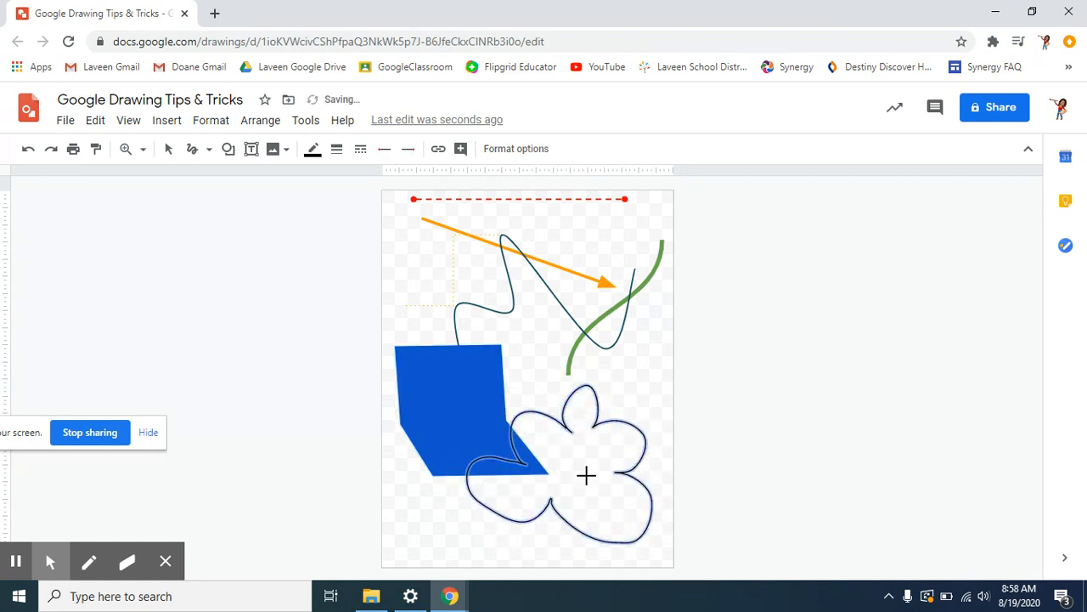
- Color the flower scribble dark purple and give it a thicker line weight
{"action": "left_click", "coordinate": [313, 151]}
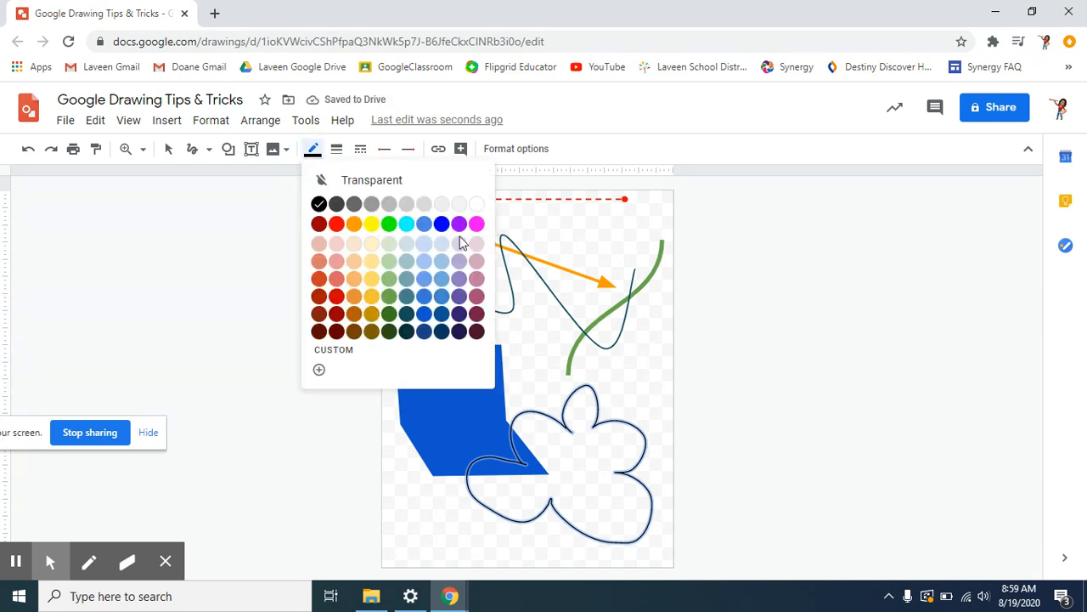
{"action": "left_click", "coordinate": [455, 316]}
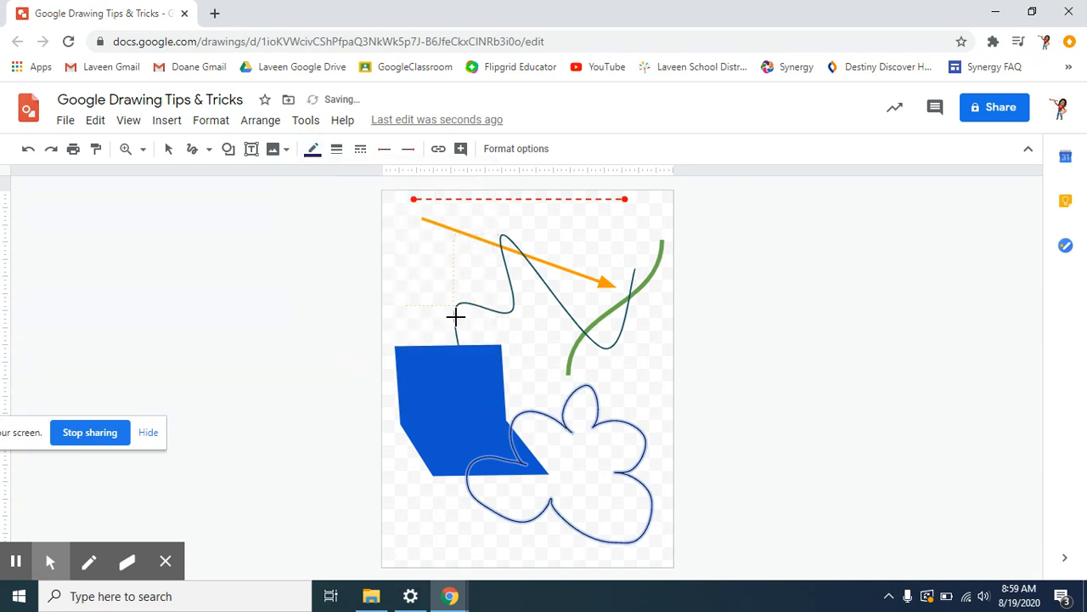
{"action": "left_click", "coordinate": [337, 149]}
{"action": "left_click", "coordinate": [361, 280]}
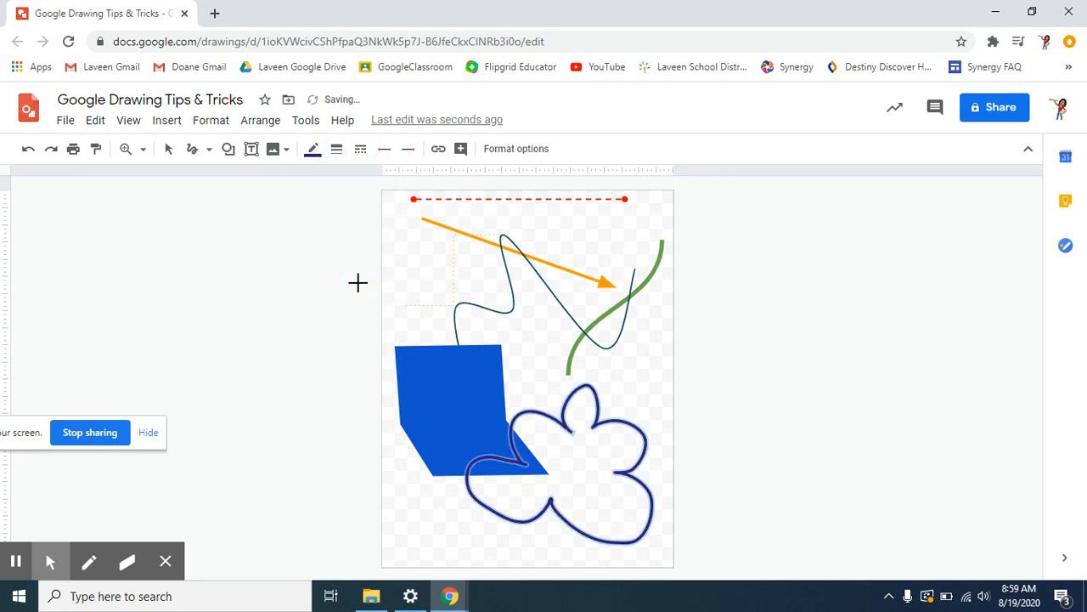
- Move the purple flower up and slightly right so it overlaps the green curve's lower end
{"action": "left_click", "coordinate": [168, 148]}
{"action": "left_click", "coordinate": [600, 514]}
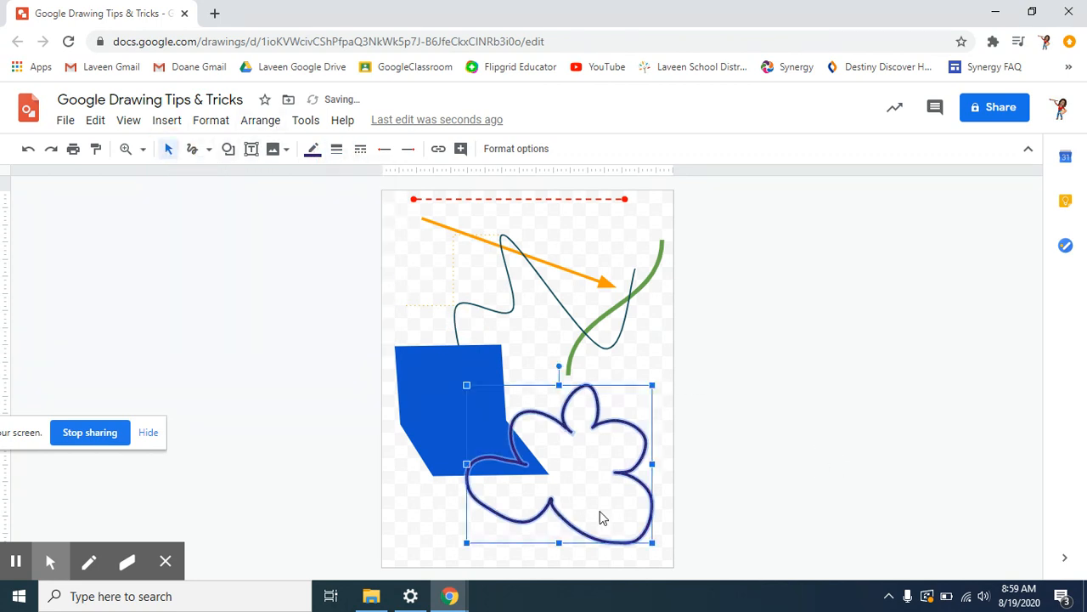
{"action": "left_click_drag", "start_coordinate": [638, 481], "coordinate": [650, 434]}
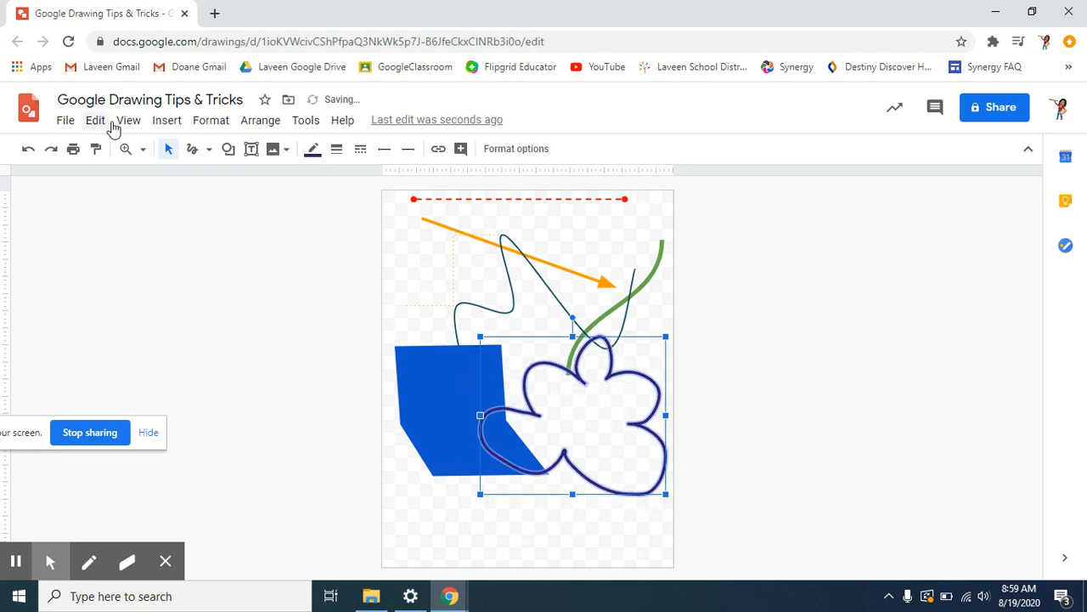
- Look through the arrow, callout and equation shapes, and draw a heart over the blue shape's upper part
{"action": "left_click", "coordinate": [228, 151]}
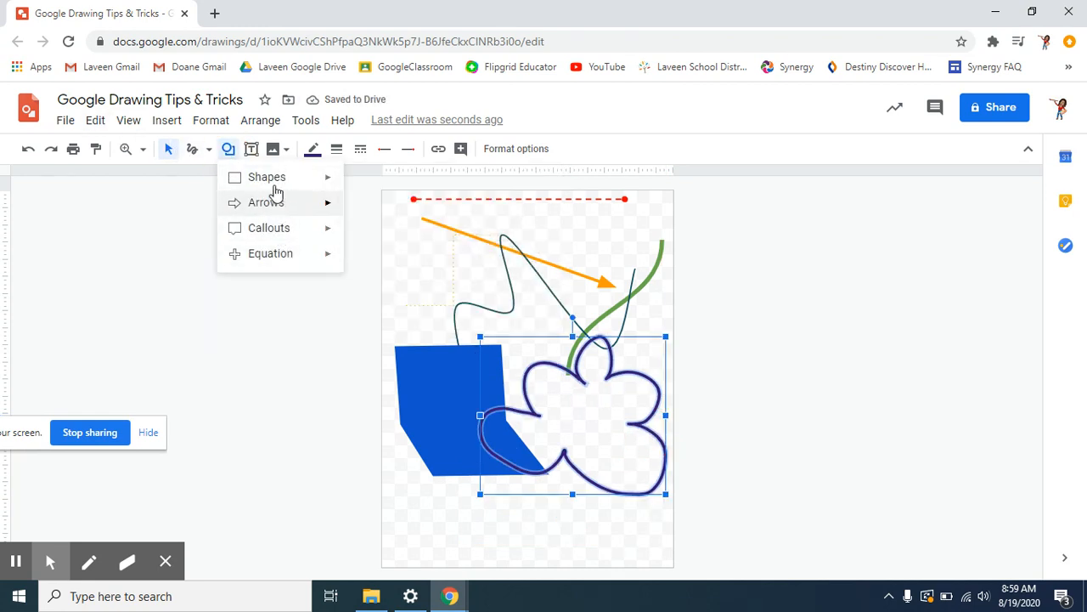
{"action": "mouse_move", "coordinate": [272, 182]}
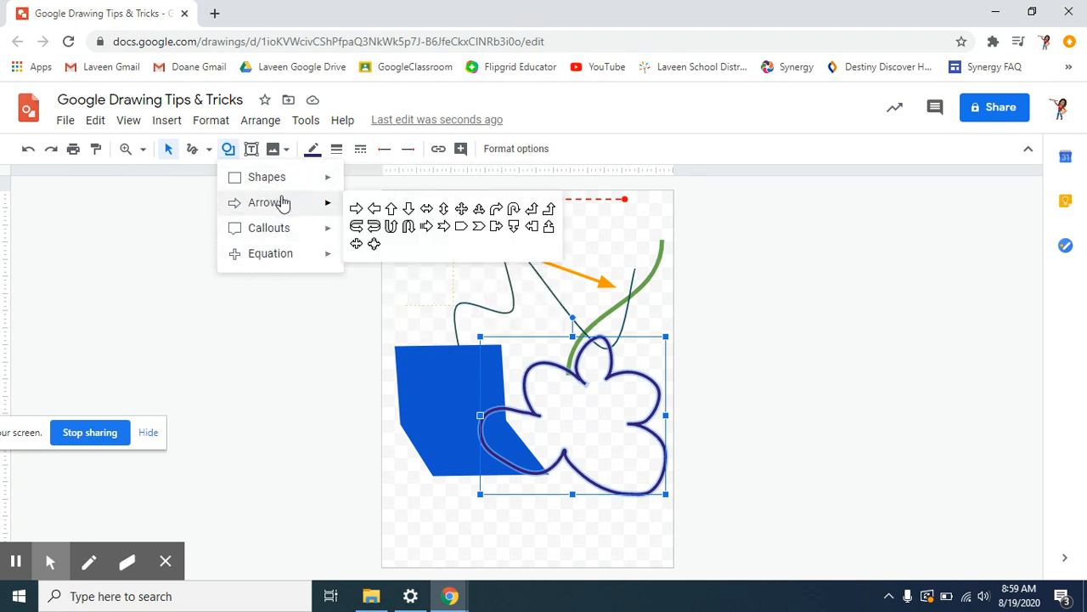
{"action": "mouse_move", "coordinate": [285, 206]}
{"action": "mouse_move", "coordinate": [281, 228]}
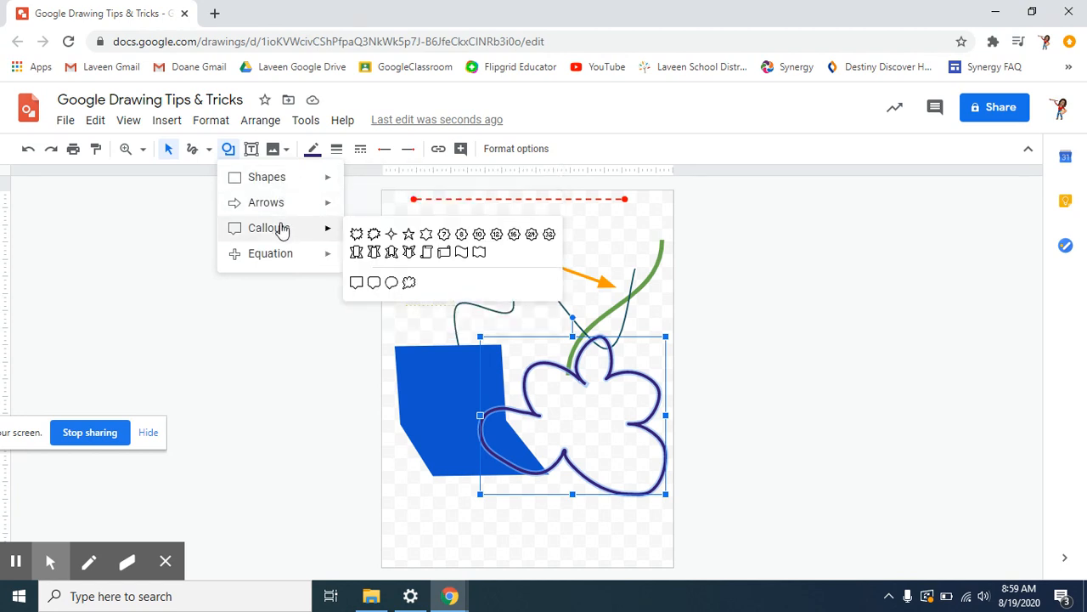
{"action": "mouse_move", "coordinate": [282, 261]}
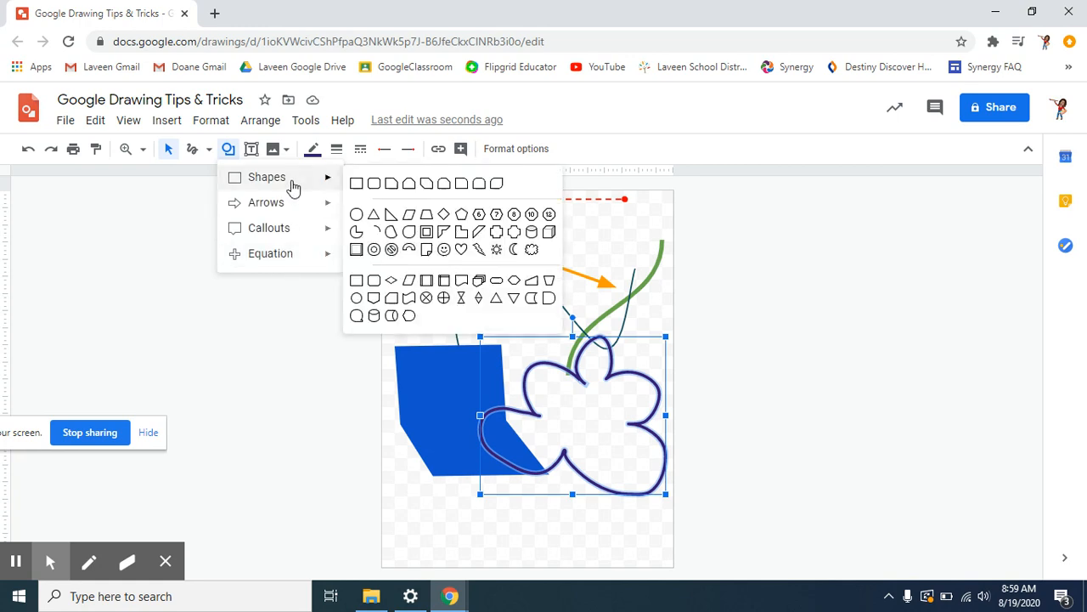
{"action": "left_click", "coordinate": [462, 249]}
{"action": "left_click_drag", "start_coordinate": [435, 313], "coordinate": [561, 408]}
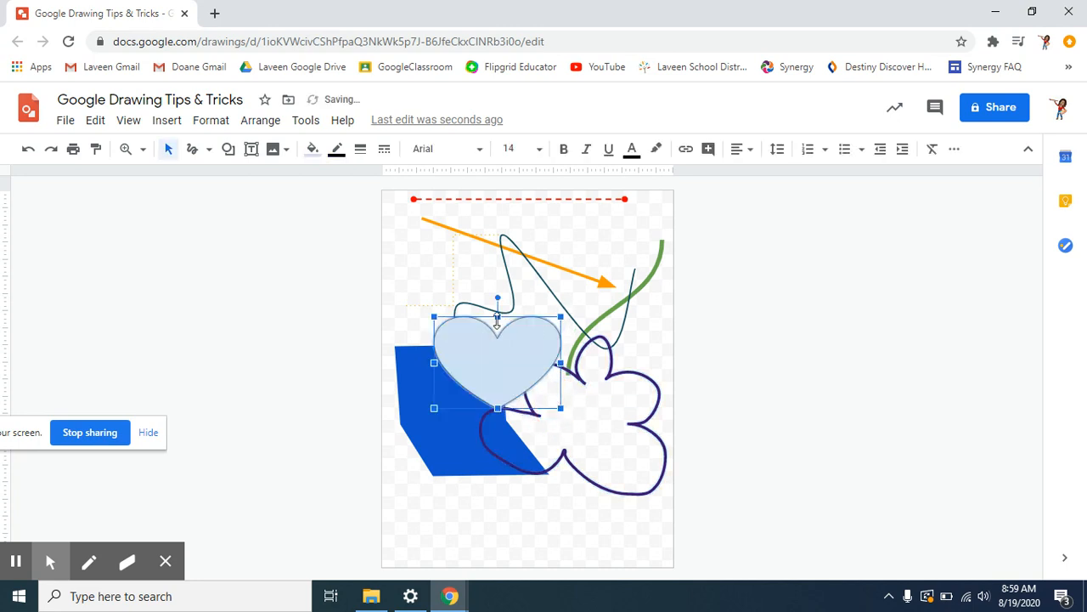
- Stretch the heart upward, downward and to both sides until it covers most of the page's middle
{"action": "left_click_drag", "start_coordinate": [498, 321], "coordinate": [495, 253]}
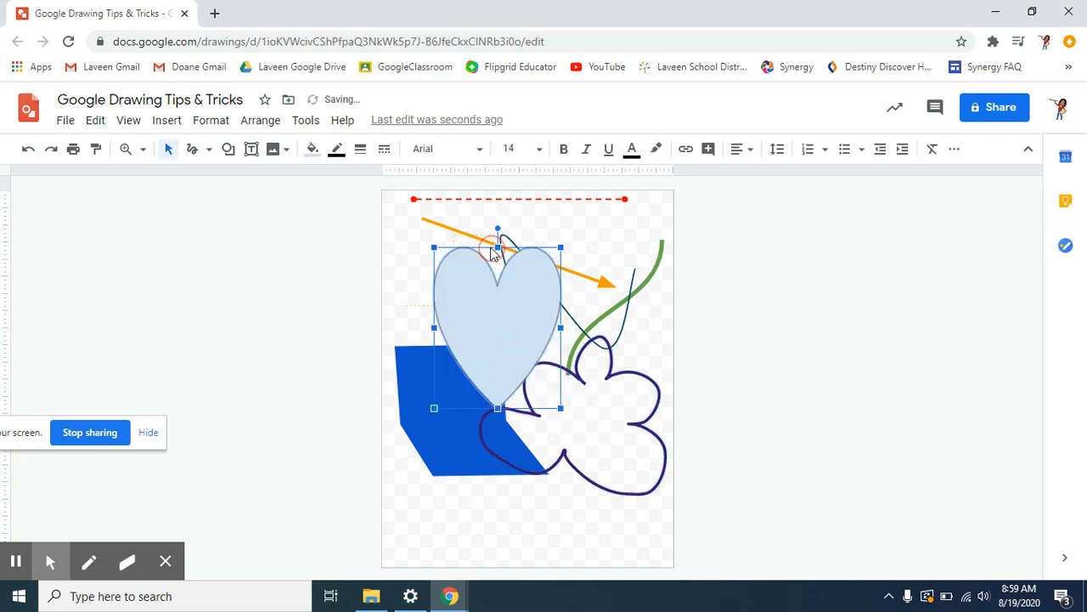
{"action": "left_click_drag", "start_coordinate": [498, 408], "coordinate": [497, 463]}
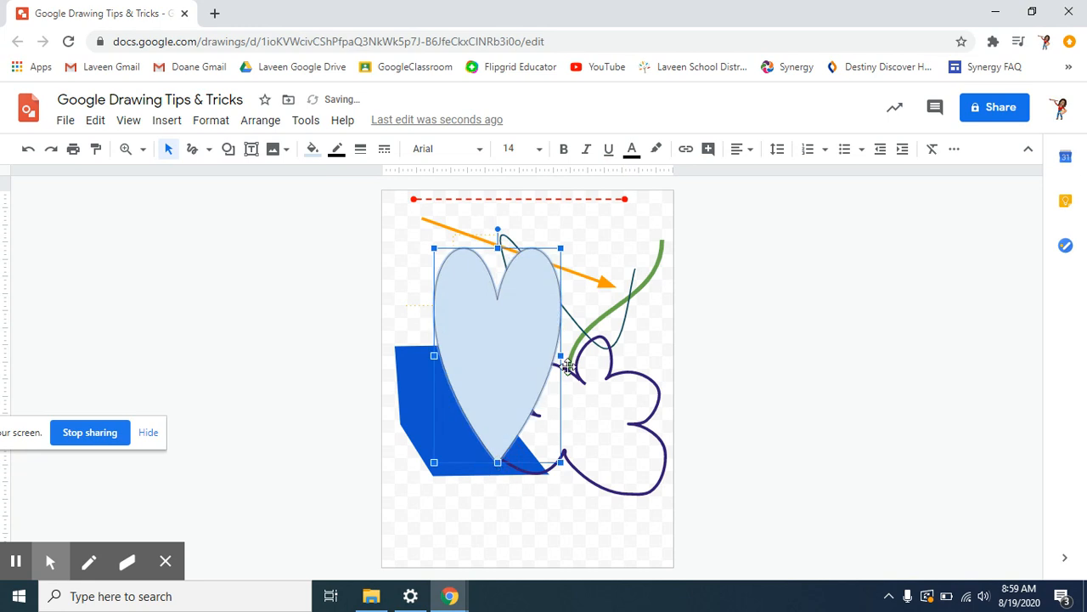
{"action": "left_click_drag", "start_coordinate": [562, 355], "coordinate": [631, 356]}
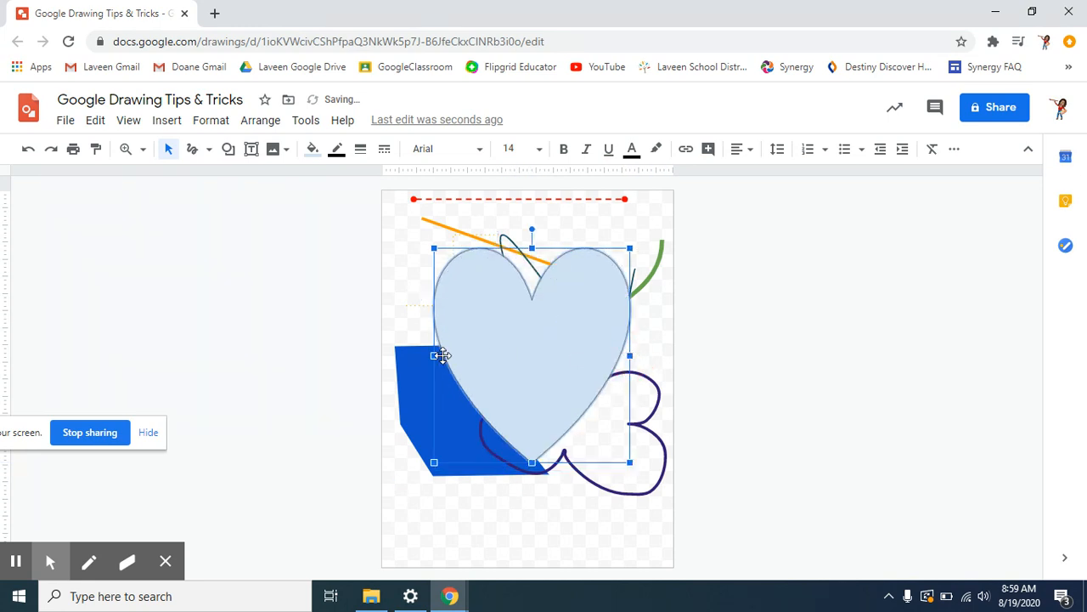
{"action": "left_click_drag", "start_coordinate": [434, 355], "coordinate": [405, 355]}
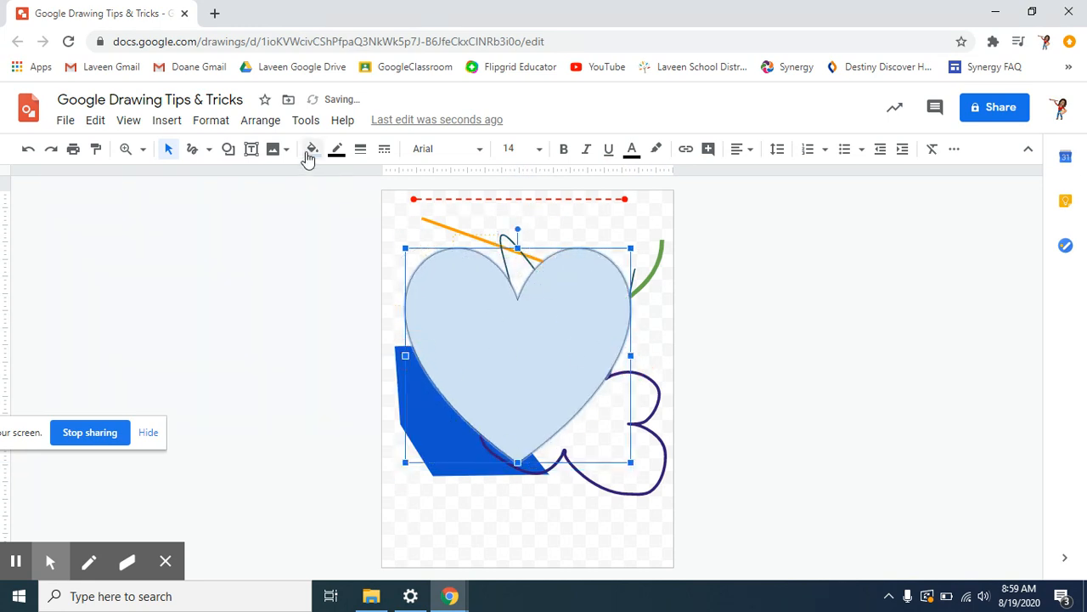
- Give the enlarged heart a magenta fill and a matching magenta border
{"action": "left_click", "coordinate": [310, 153]}
{"action": "left_click", "coordinate": [475, 250]}
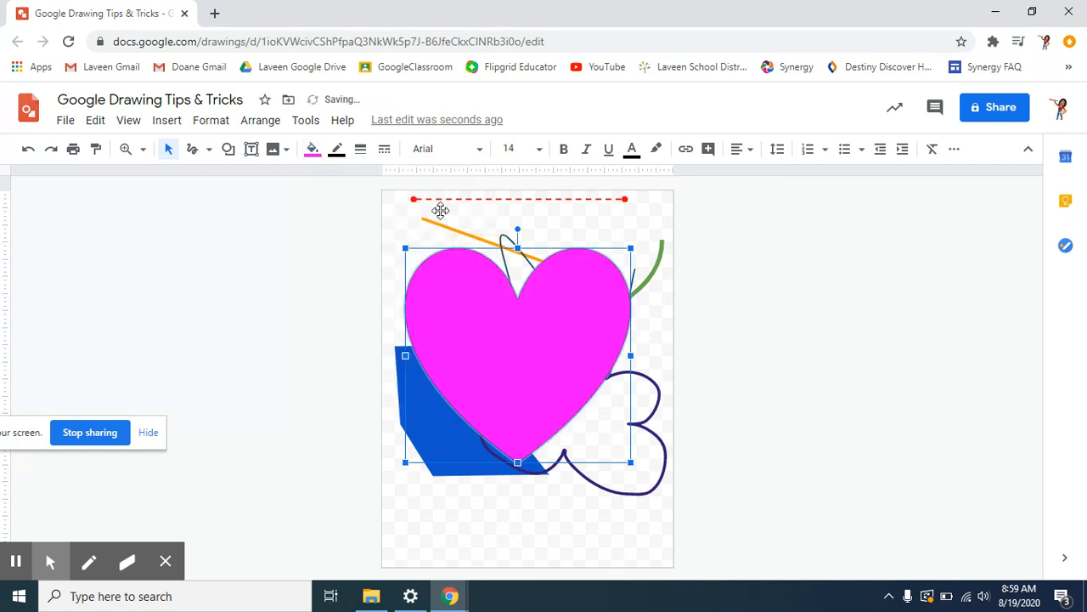
{"action": "left_click", "coordinate": [337, 150]}
{"action": "left_click", "coordinate": [499, 228]}
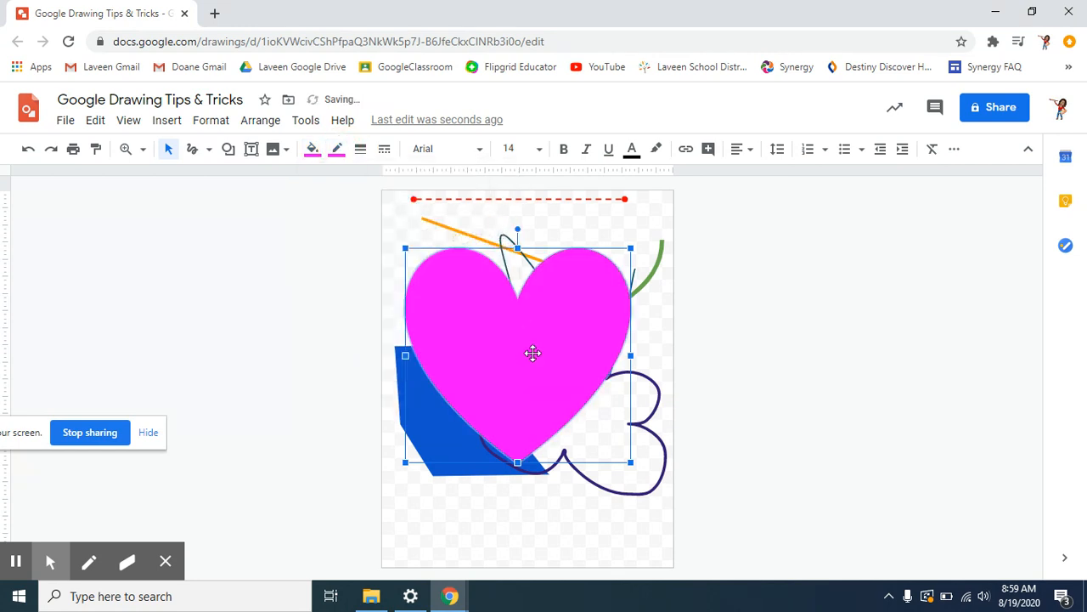
- Move the magenta heart down and slightly right so it covers parts of the blue shape and the purple flower
{"action": "left_click_drag", "start_coordinate": [510, 374], "coordinate": [538, 451]}
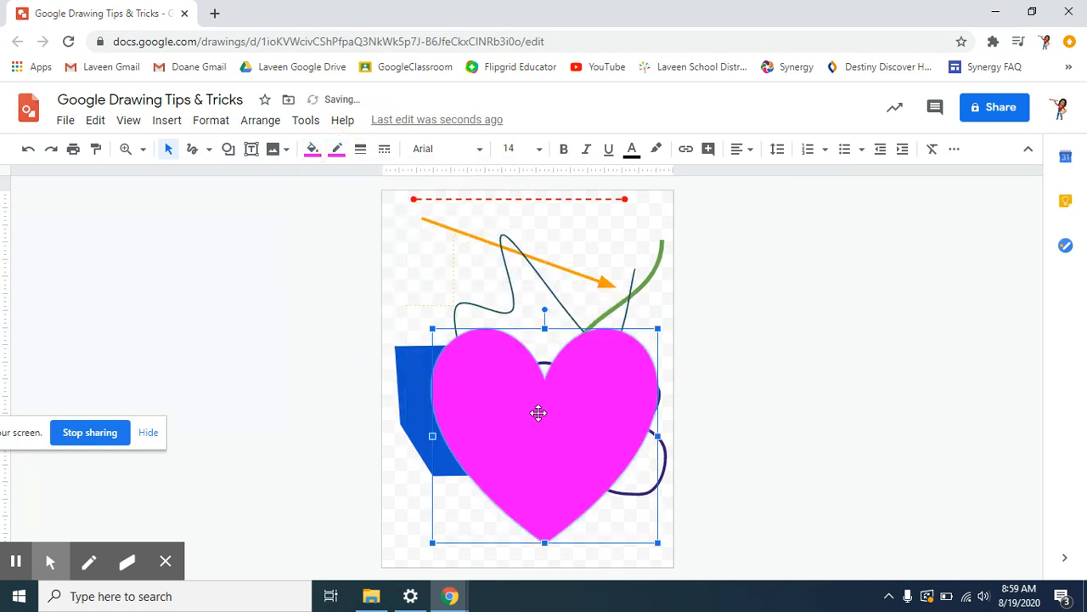
{"action": "left_click_drag", "start_coordinate": [539, 413], "coordinate": [527, 373]}
{"action": "left_click", "coordinate": [760, 395]}
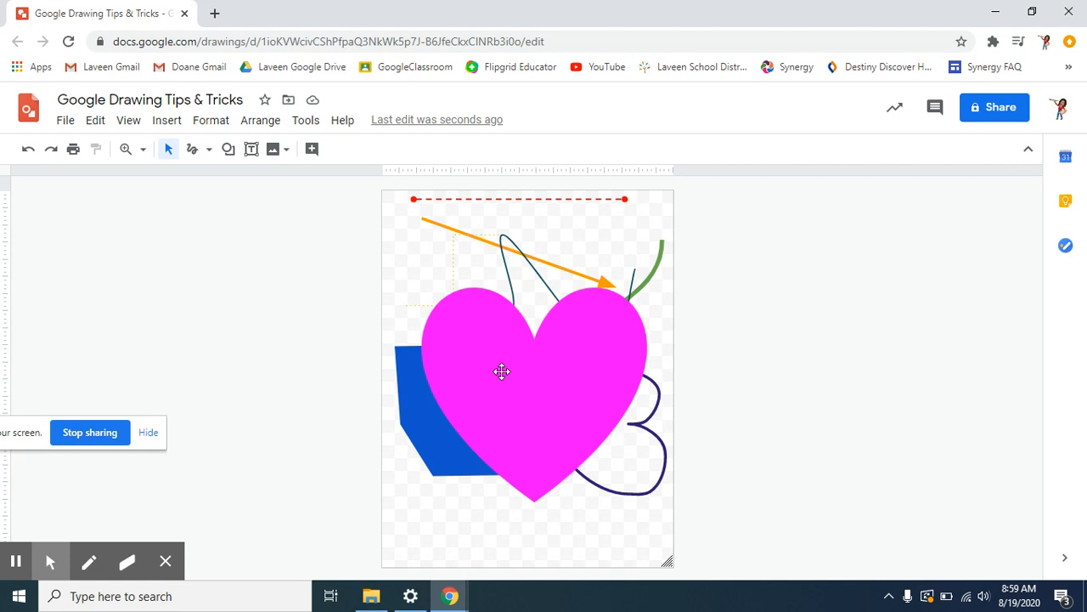
{"action": "right_click", "coordinate": [517, 392]}
{"action": "mouse_move", "coordinate": [558, 395]}
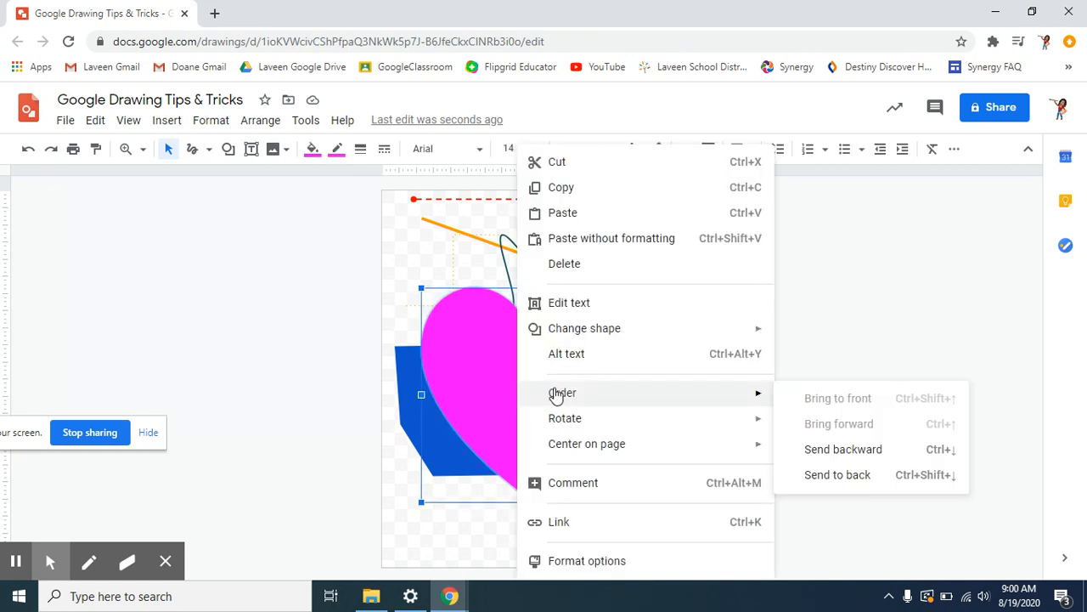
{"action": "left_click", "coordinate": [474, 380]}
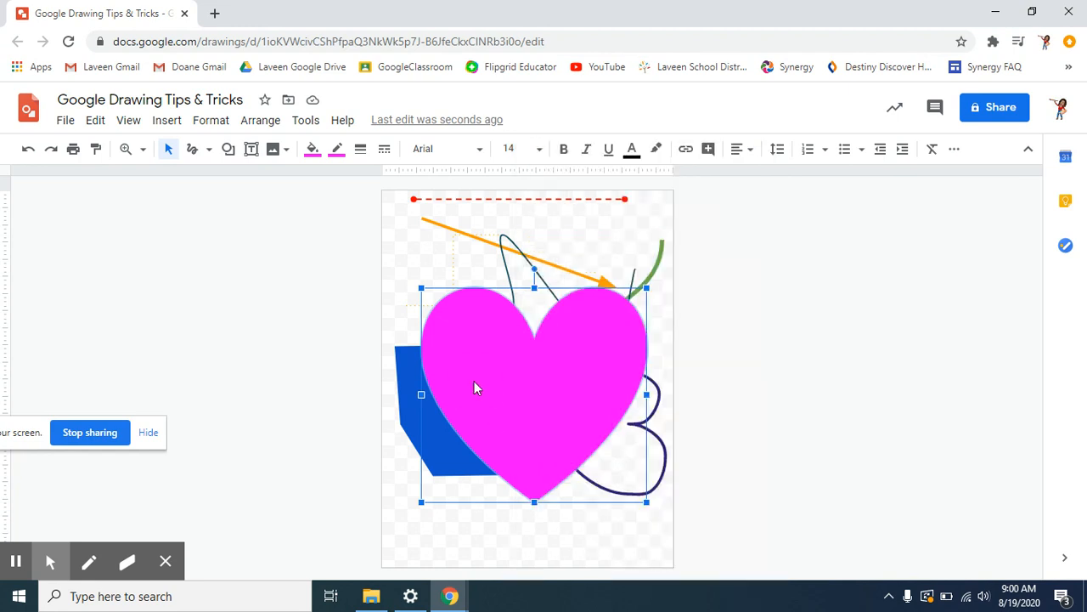
{"action": "right_click", "coordinate": [475, 387]}
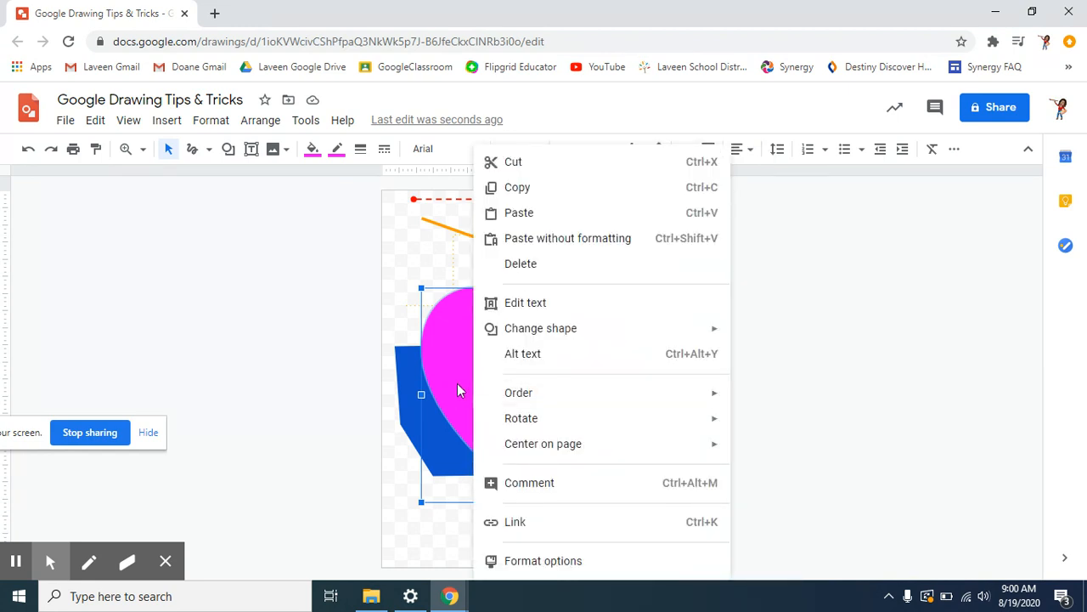
{"action": "left_click", "coordinate": [890, 466]}
- Copy the magenta heart, move the original up and left past the page edge, and paste the duplicate
{"action": "right_click", "coordinate": [568, 409]}
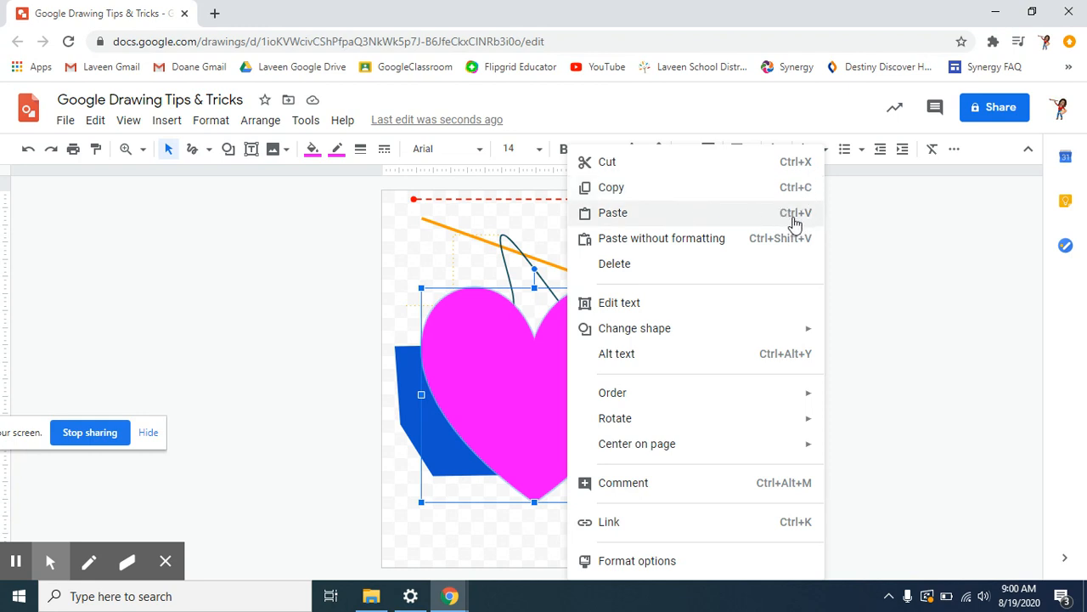
{"action": "left_click", "coordinate": [713, 195]}
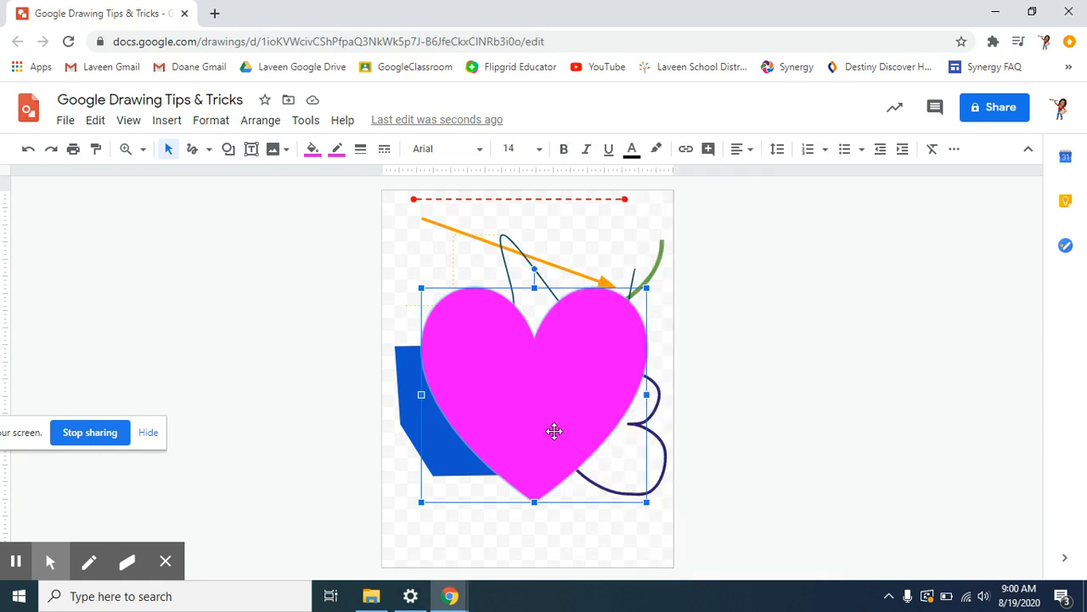
{"action": "left_click_drag", "start_coordinate": [554, 431], "coordinate": [488, 367]}
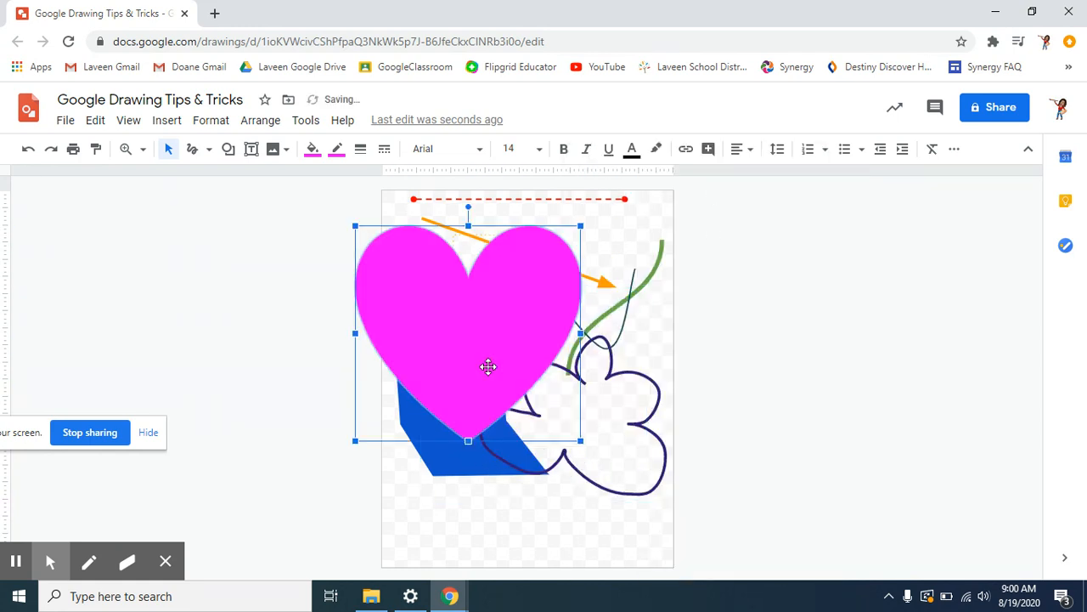
{"action": "key", "text": "ctrl+v"}
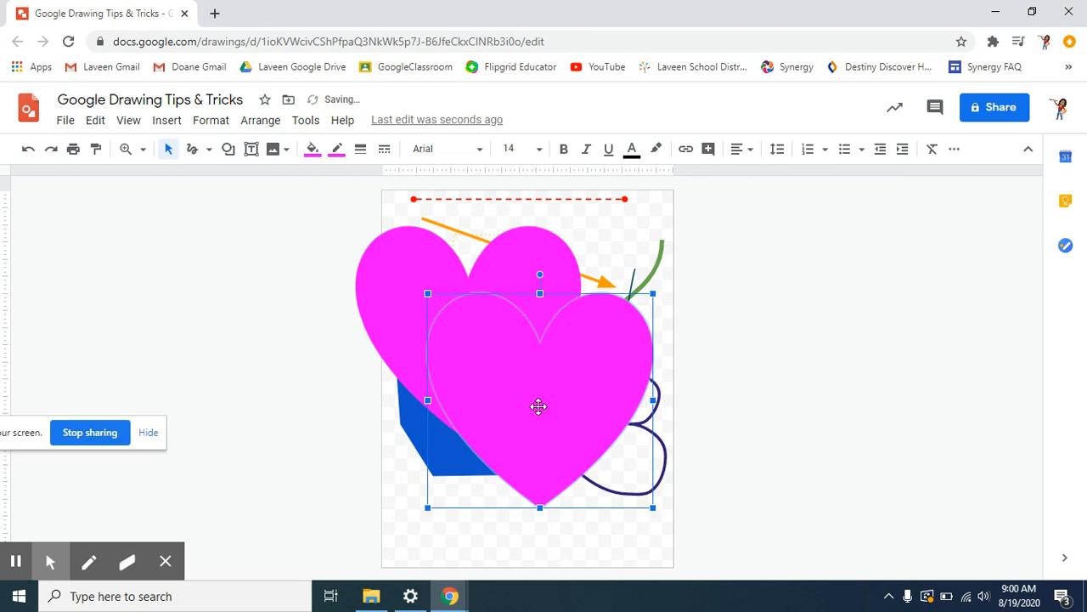
- Arrange the two magenta hearts side by side across the lower page, overlapping slightly and extending past both page edges
{"action": "left_click_drag", "start_coordinate": [538, 406], "coordinate": [629, 431]}
{"action": "left_click_drag", "start_coordinate": [444, 334], "coordinate": [412, 489]}
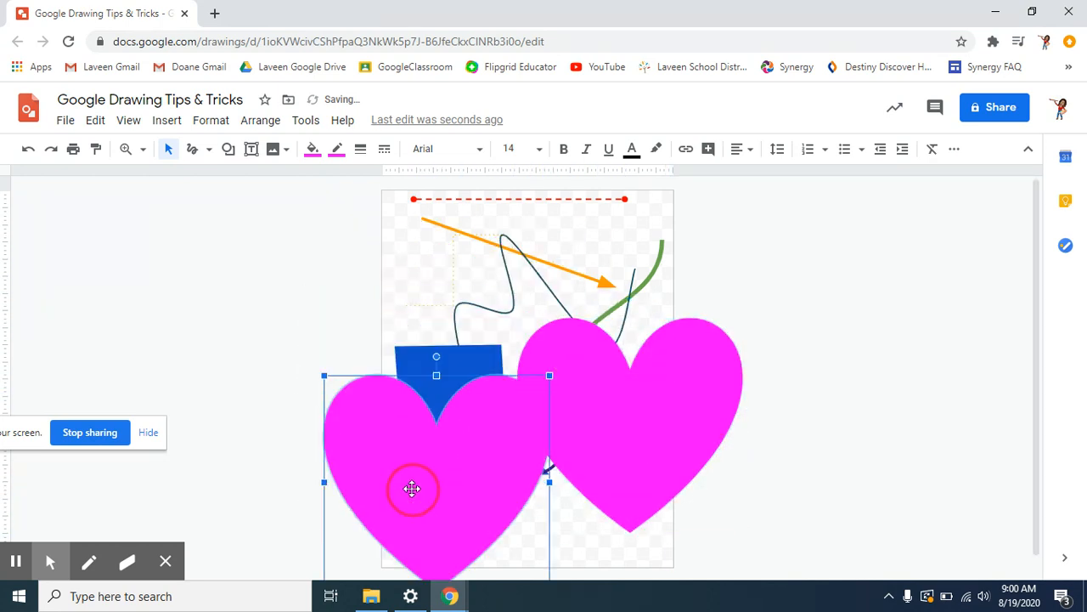
{"action": "left_click_drag", "start_coordinate": [606, 444], "coordinate": [634, 498]}
{"action": "left_click", "coordinate": [854, 522]}
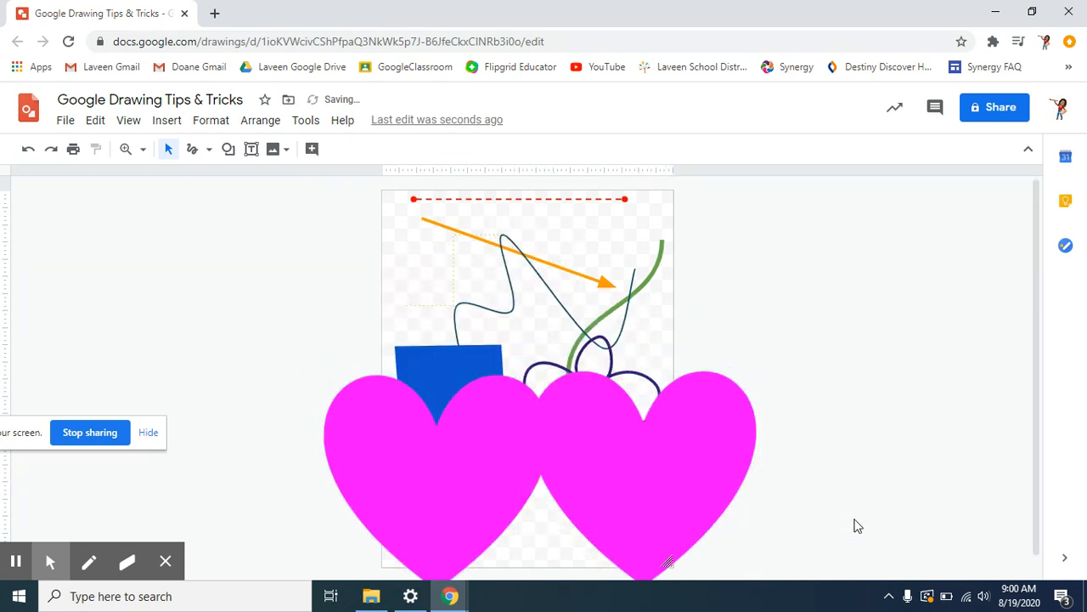
- Select both magenta hearts and send them backward twice, behind the purple flower and the blue shape
{"action": "left_click_drag", "start_coordinate": [723, 548], "coordinate": [336, 528]}
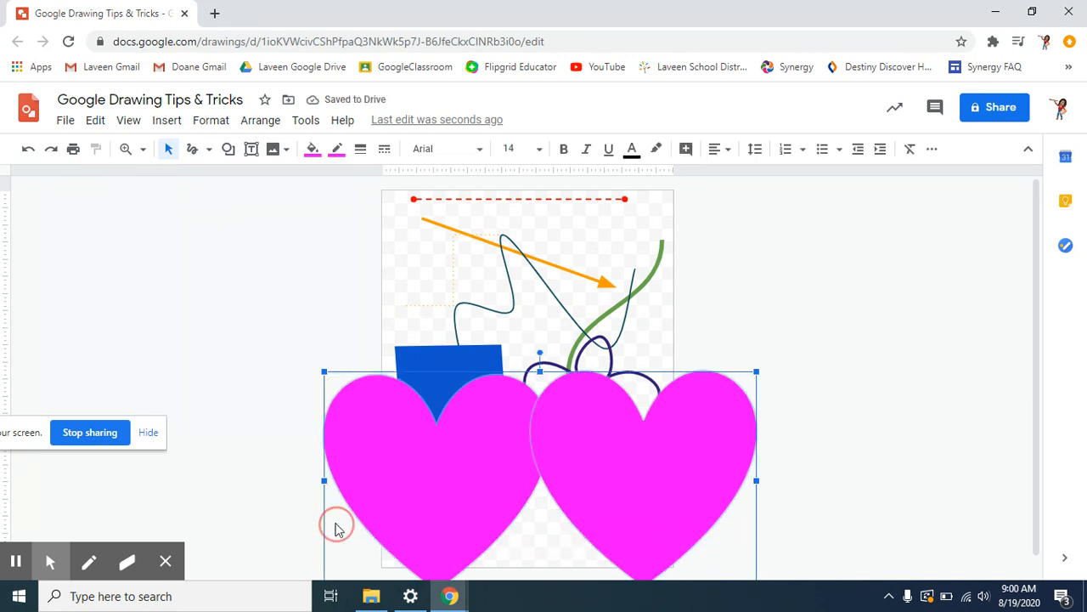
{"action": "right_click", "coordinate": [456, 514]}
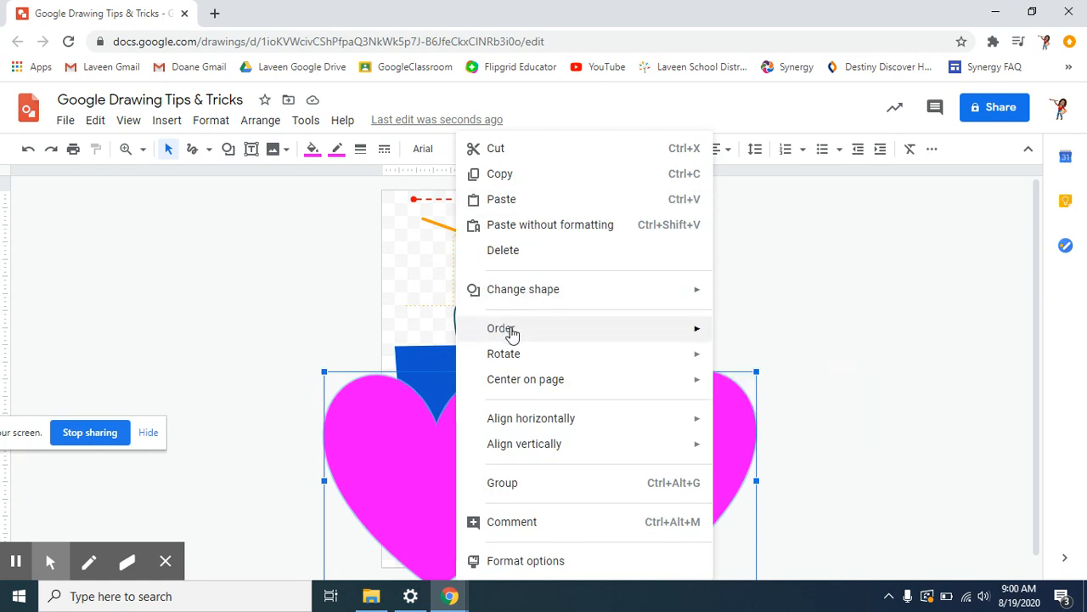
{"action": "mouse_move", "coordinate": [512, 331]}
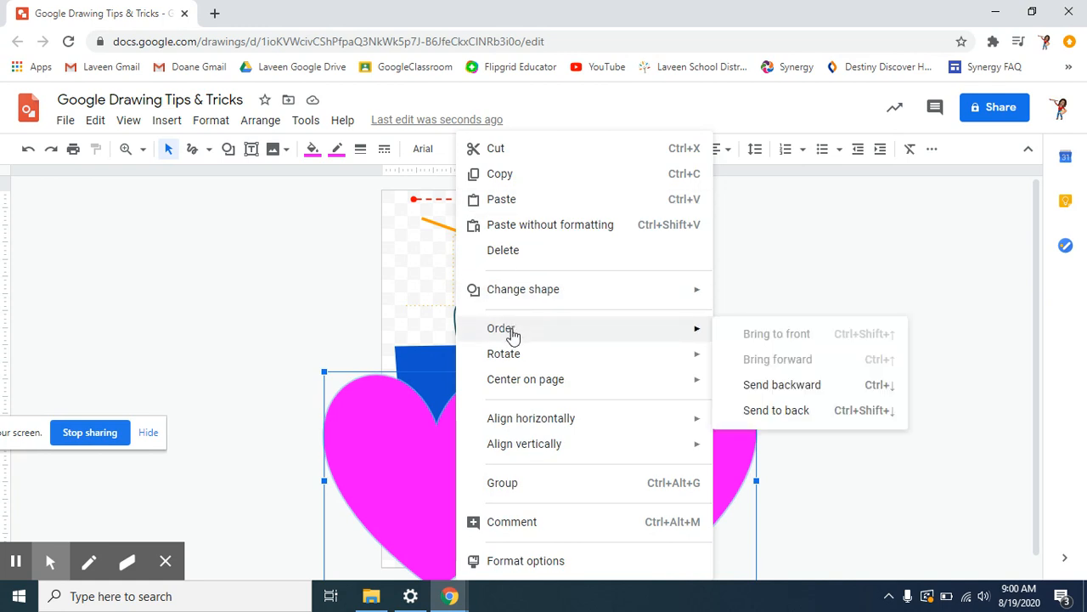
{"action": "left_click", "coordinate": [754, 389]}
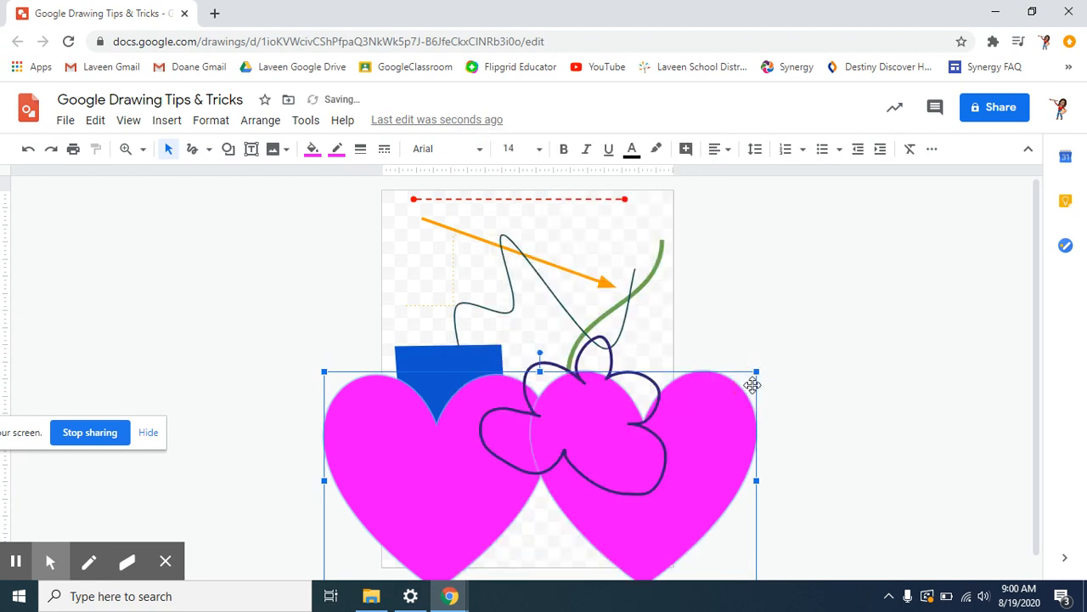
{"action": "right_click", "coordinate": [388, 483]}
{"action": "mouse_move", "coordinate": [615, 346]}
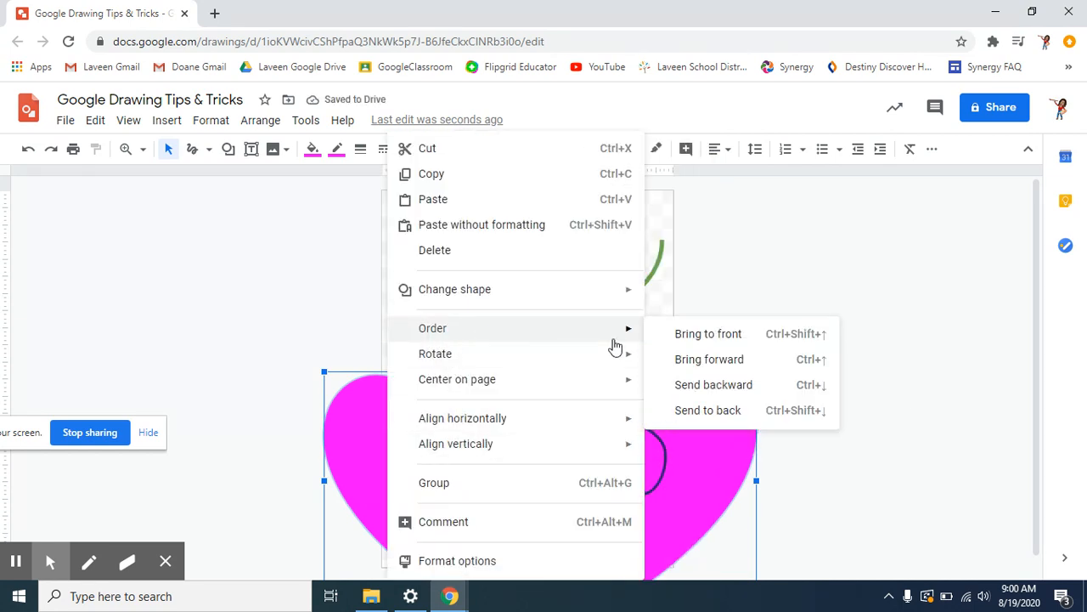
{"action": "left_click", "coordinate": [708, 383]}
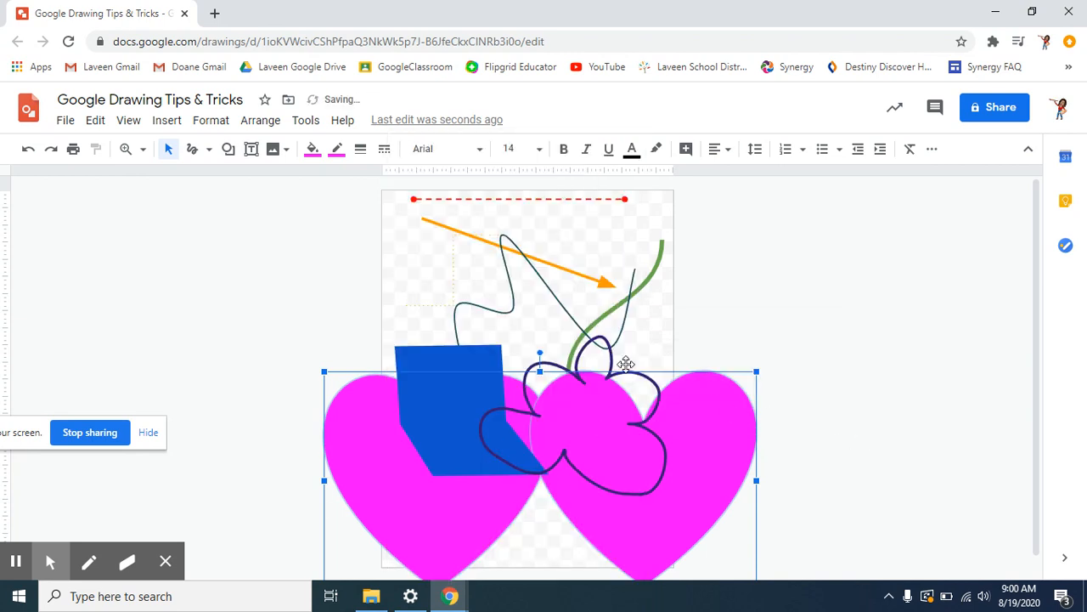
- Send both magenta hearts to the back and move them up behind the lines and curves
{"action": "right_click", "coordinate": [364, 490]}
{"action": "mouse_move", "coordinate": [445, 337]}
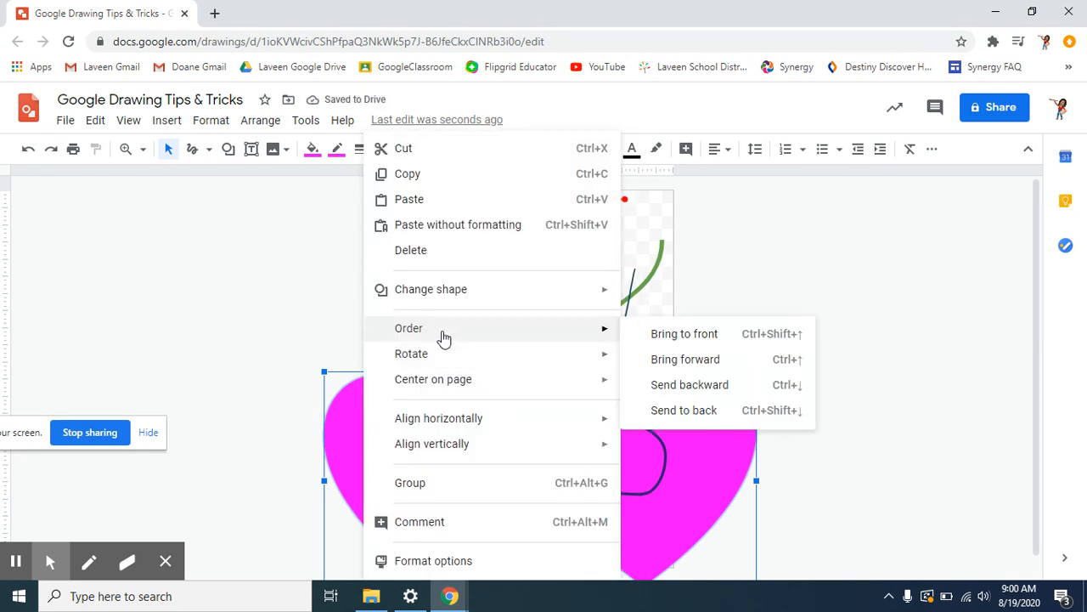
{"action": "left_click", "coordinate": [677, 413]}
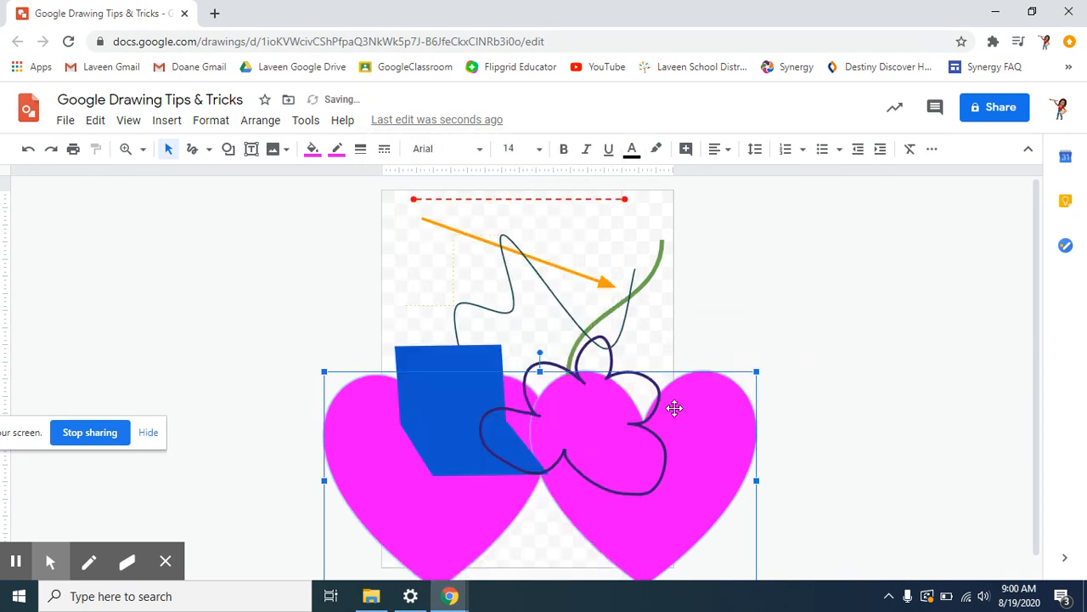
{"action": "left_click_drag", "start_coordinate": [729, 488], "coordinate": [696, 352]}
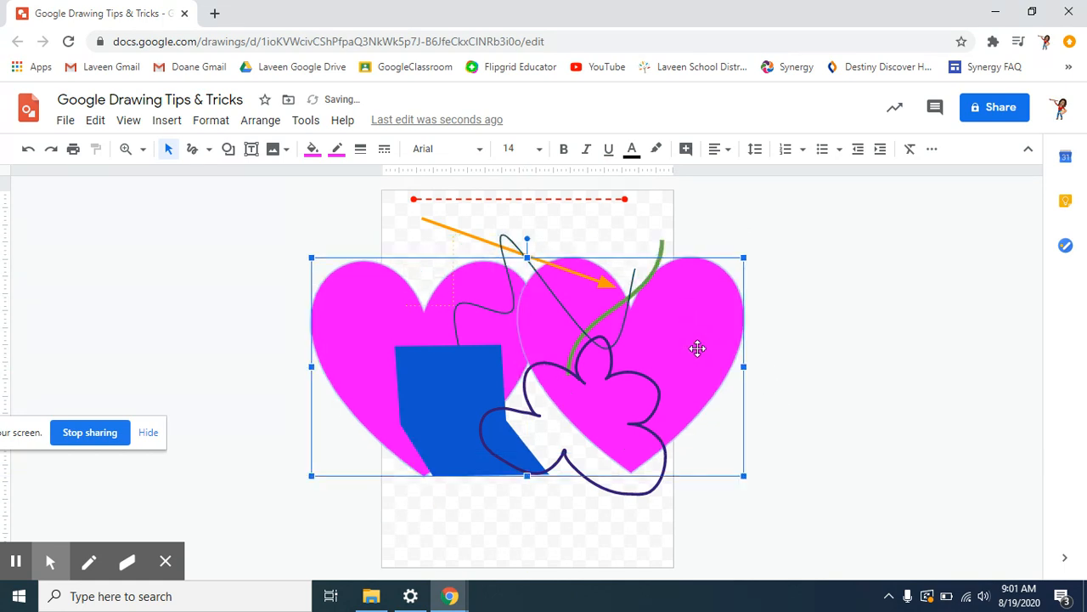
{"action": "left_click", "coordinate": [820, 385]}
- Change the right-hand magenta heart into a smiley face shape
{"action": "left_click", "coordinate": [712, 353]}
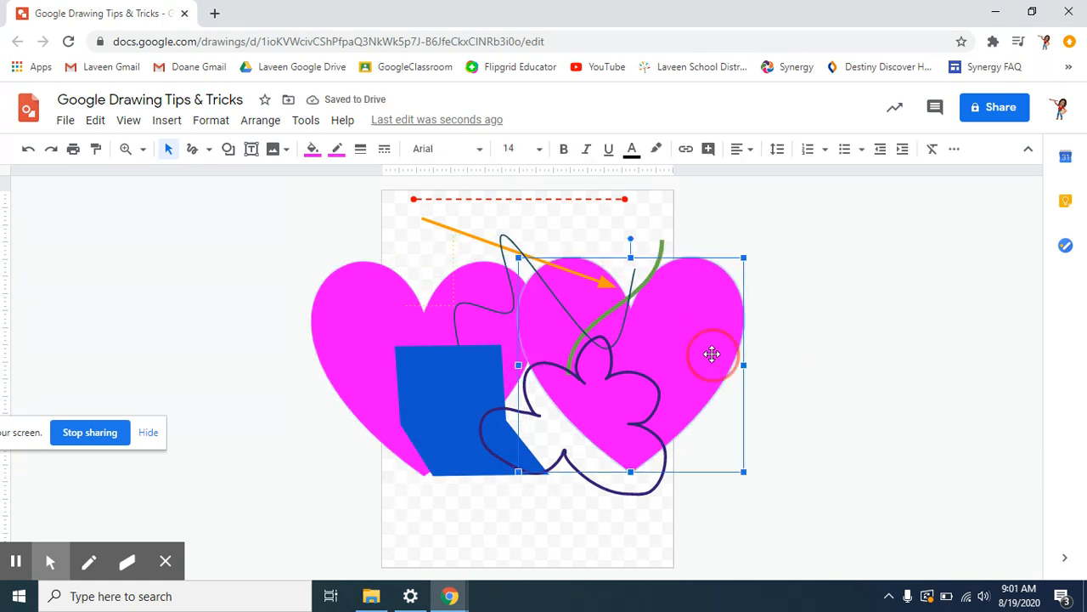
{"action": "left_click", "coordinate": [712, 358]}
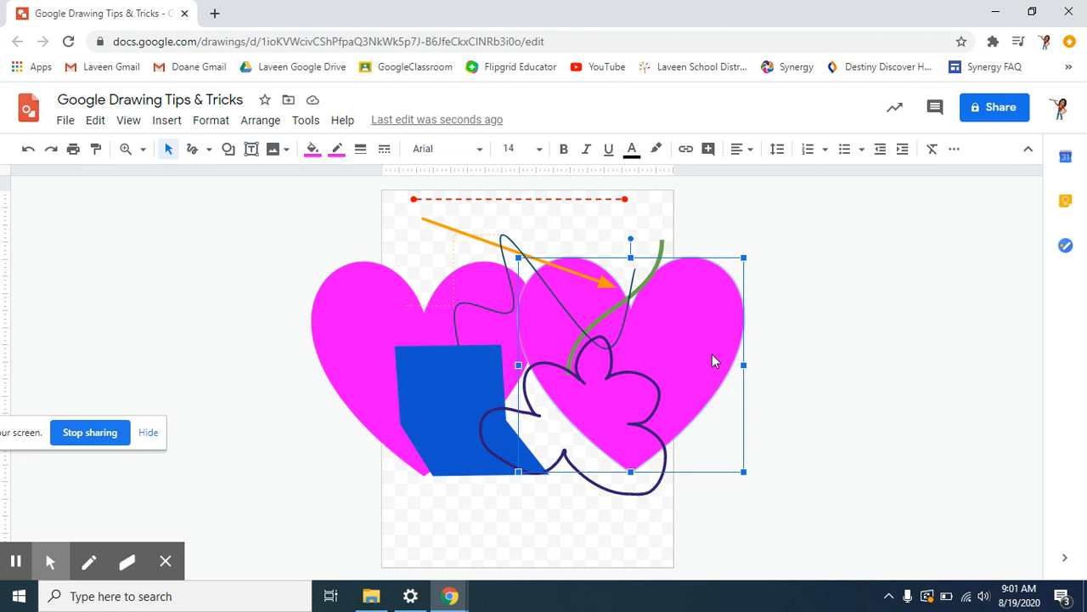
{"action": "left_click", "coordinate": [826, 375]}
{"action": "right_click", "coordinate": [718, 357]}
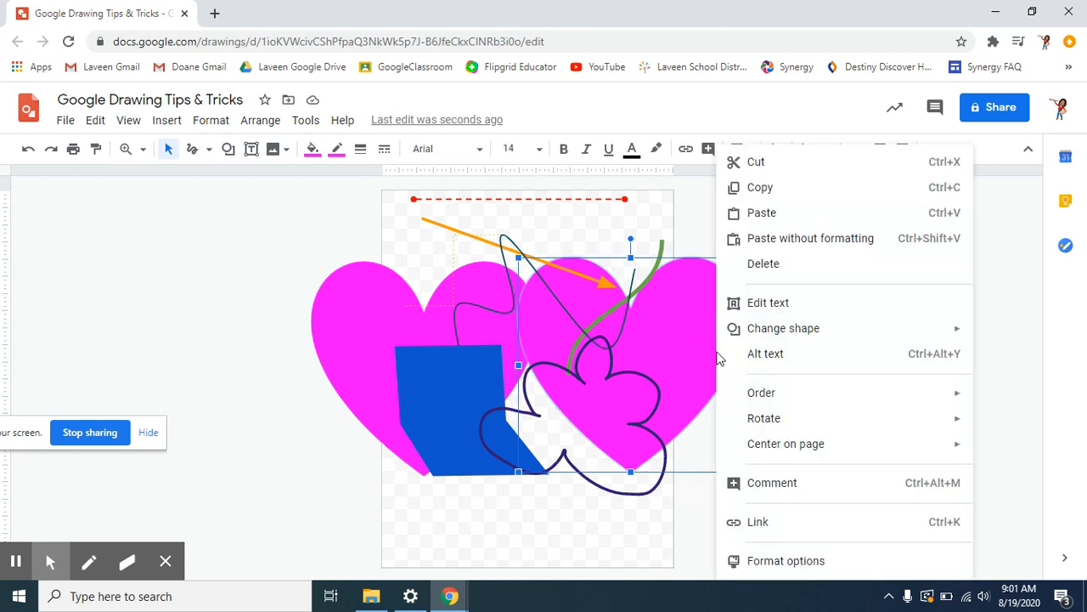
{"action": "mouse_move", "coordinate": [771, 335]}
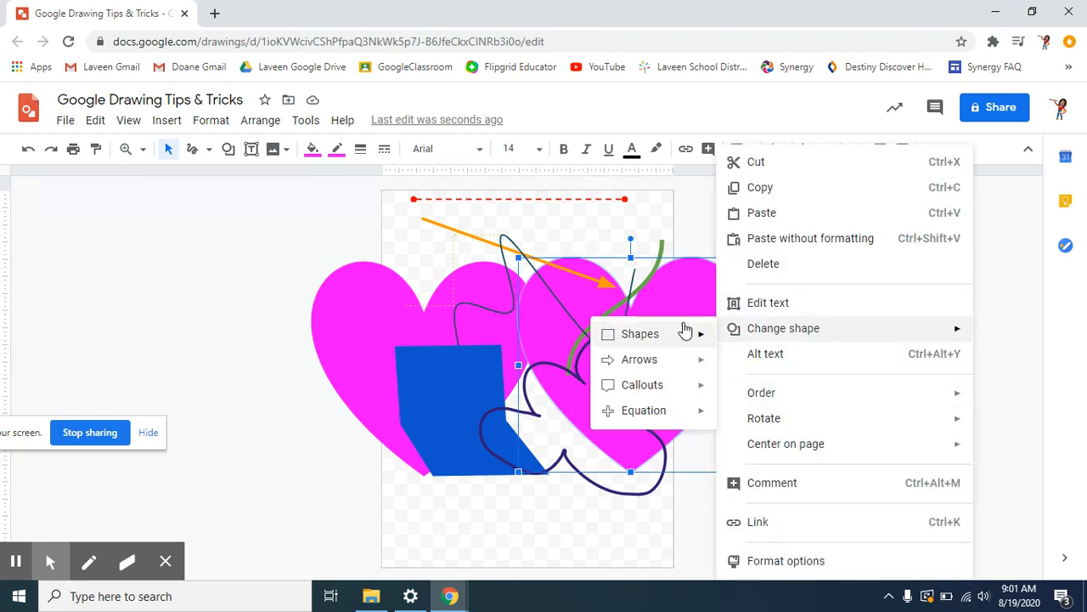
{"action": "mouse_move", "coordinate": [685, 331]}
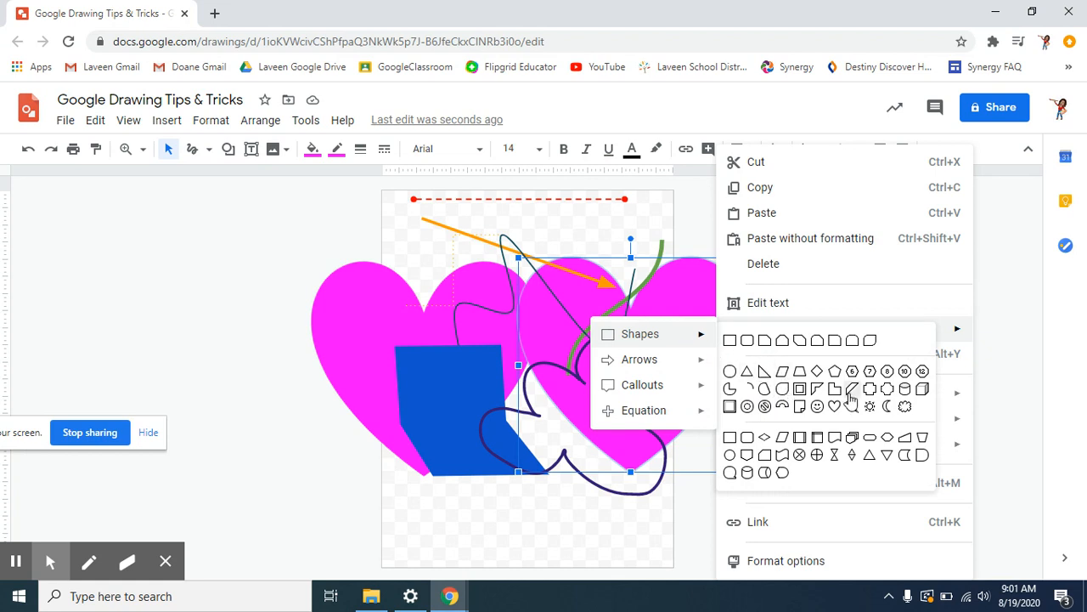
{"action": "left_click", "coordinate": [817, 407]}
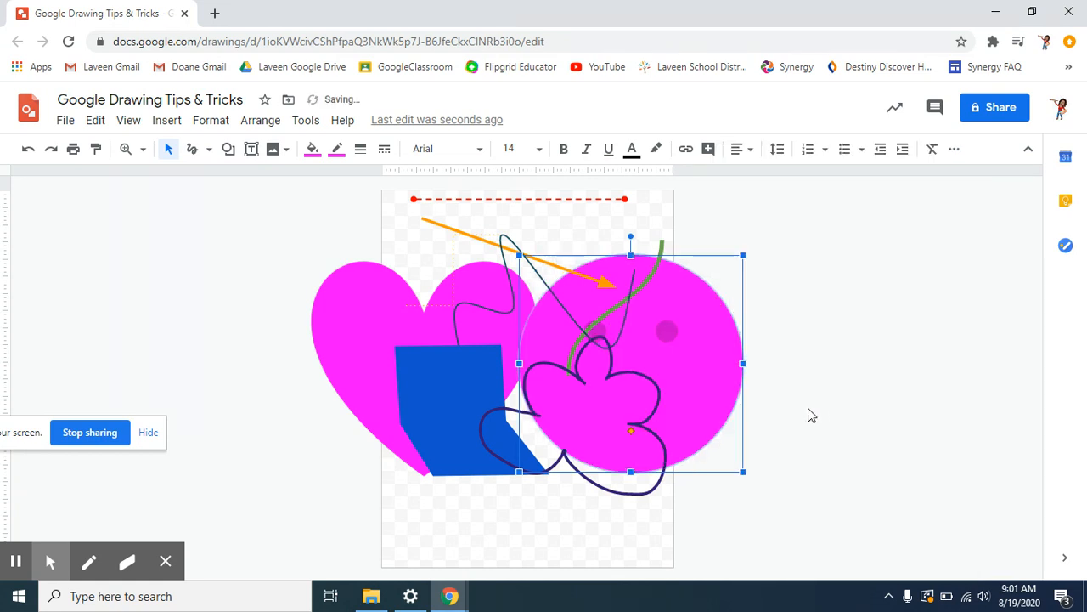
- Change the magenta smiley face into a five-pointed star shape
{"action": "right_click", "coordinate": [692, 385]}
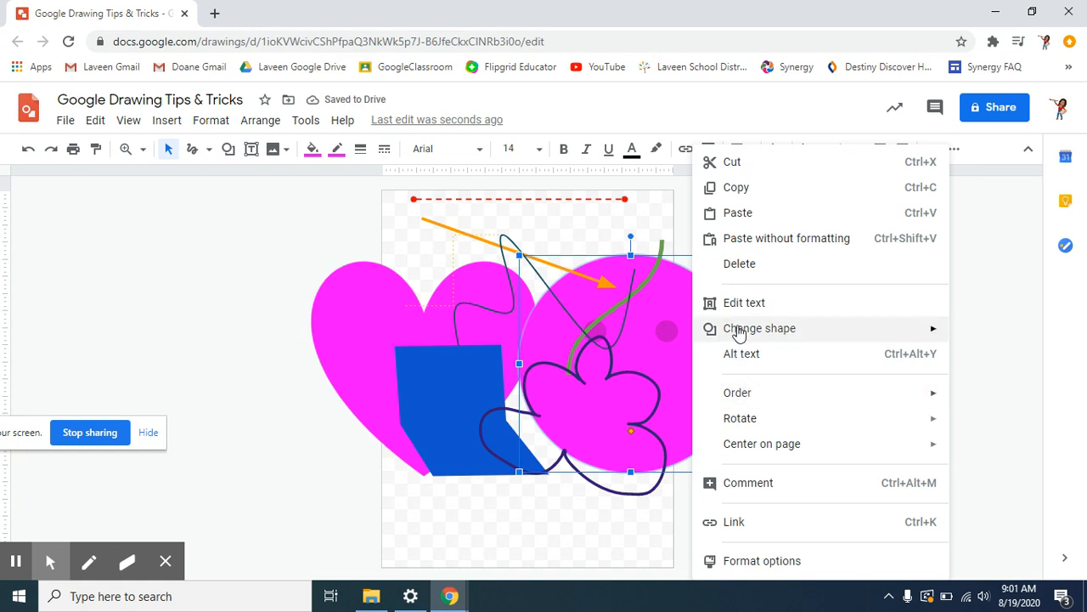
{"action": "mouse_move", "coordinate": [740, 333]}
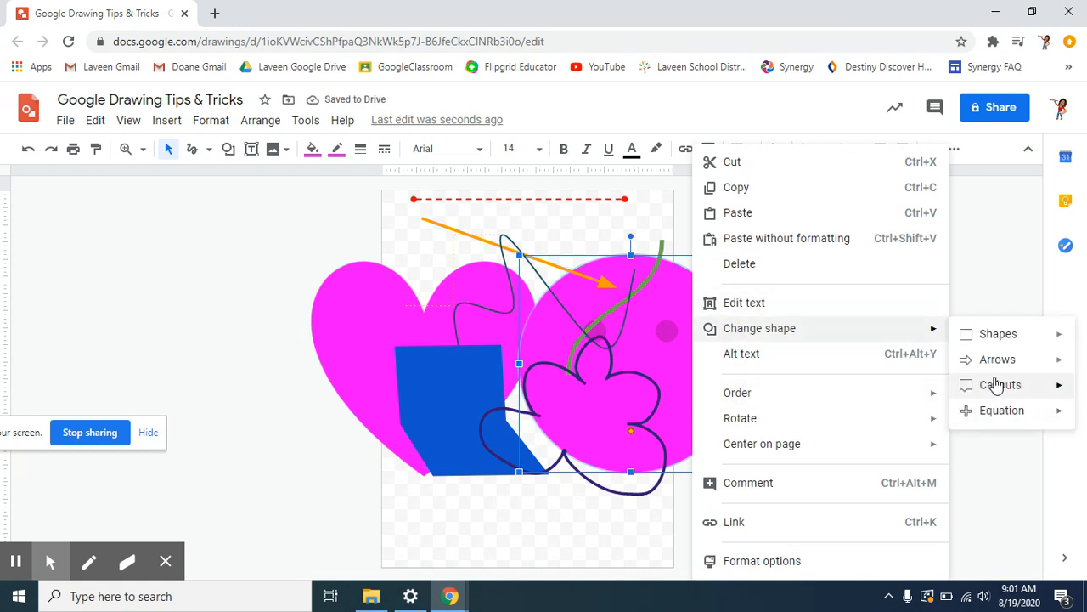
{"action": "mouse_move", "coordinate": [818, 326]}
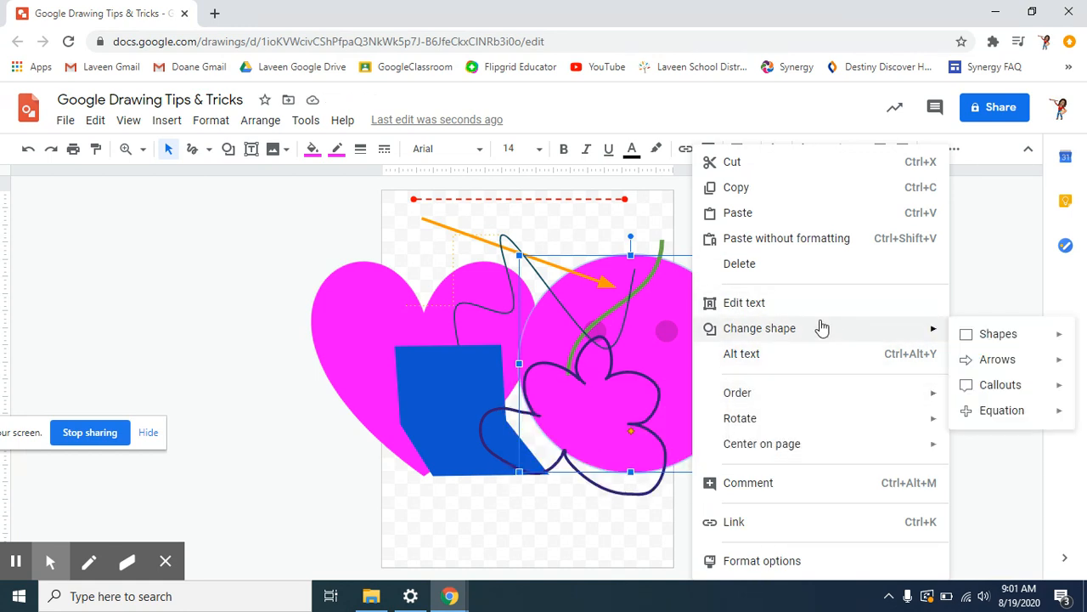
{"action": "mouse_move", "coordinate": [992, 363]}
{"action": "mouse_move", "coordinate": [994, 393]}
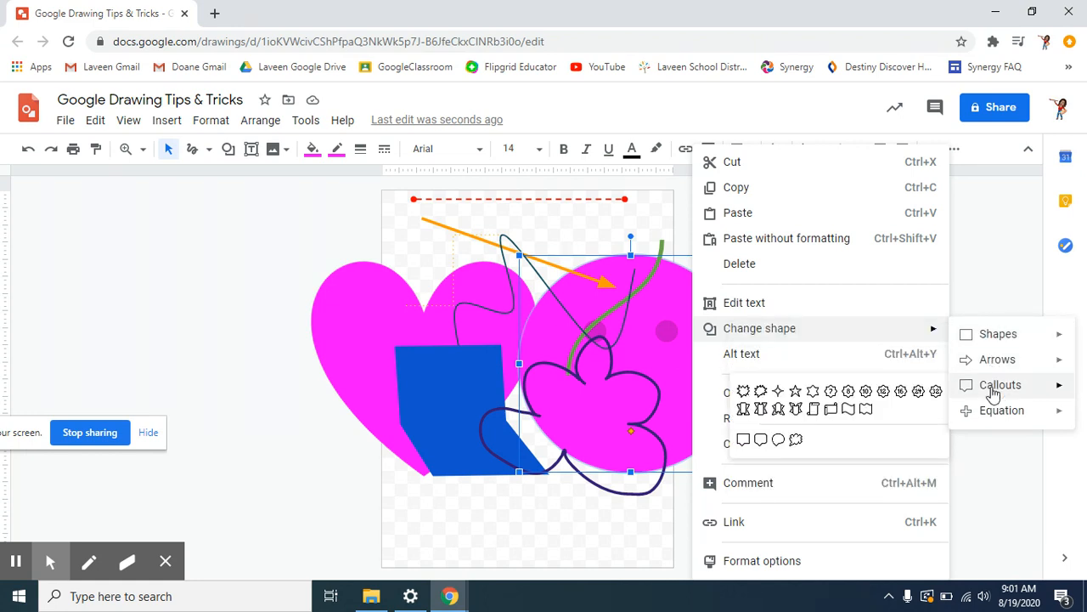
{"action": "left_click", "coordinate": [797, 393]}
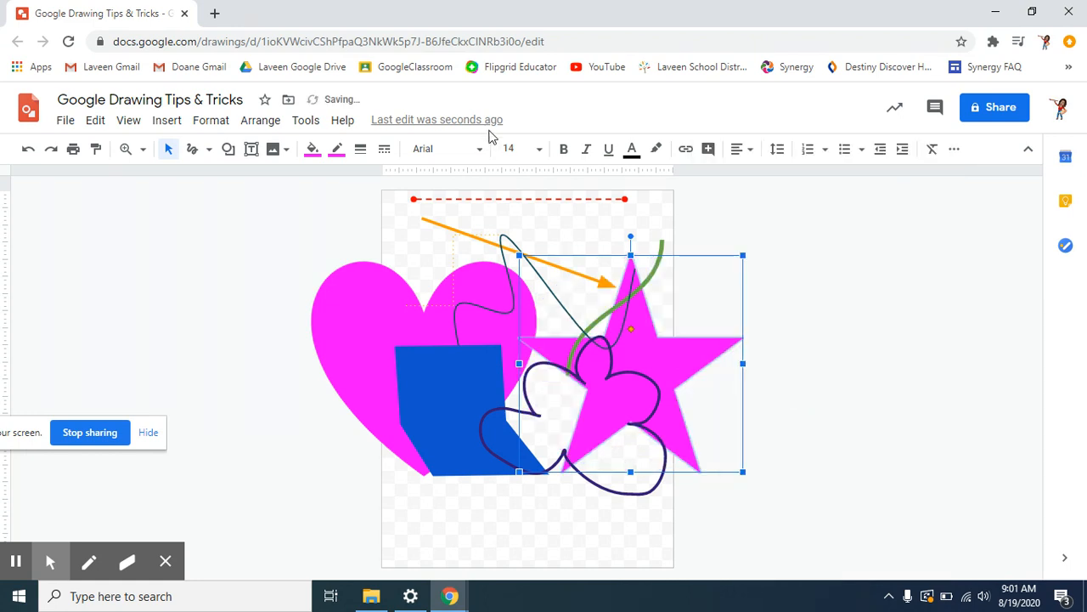
- Give the star a yellow border and yellow fill, and move it slightly up and to the left
{"action": "left_click", "coordinate": [336, 148]}
{"action": "left_click", "coordinate": [395, 225]}
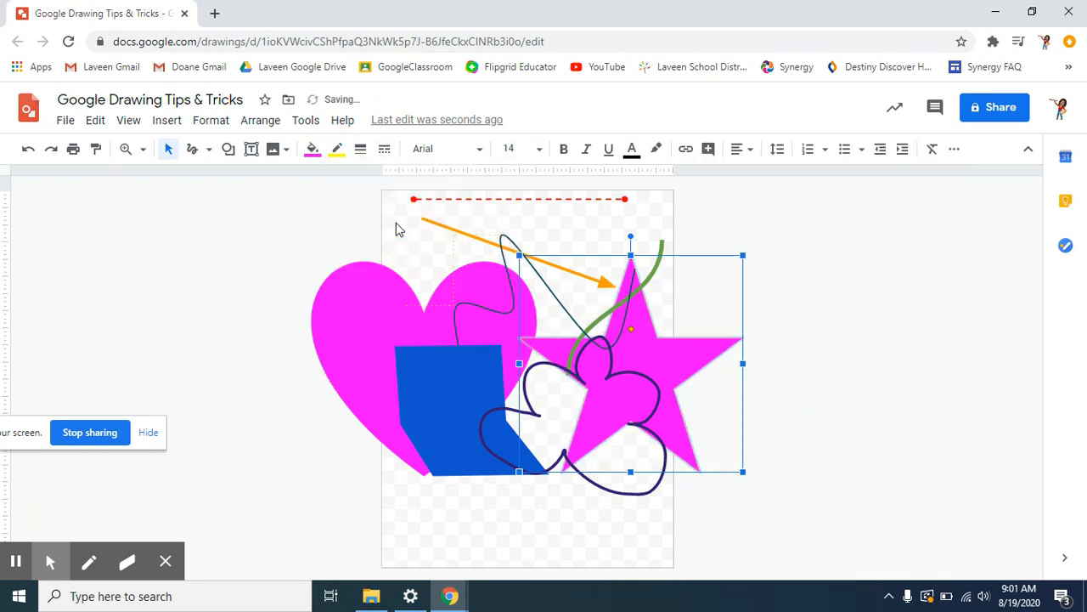
{"action": "left_click", "coordinate": [312, 149]}
{"action": "left_click", "coordinate": [373, 250]}
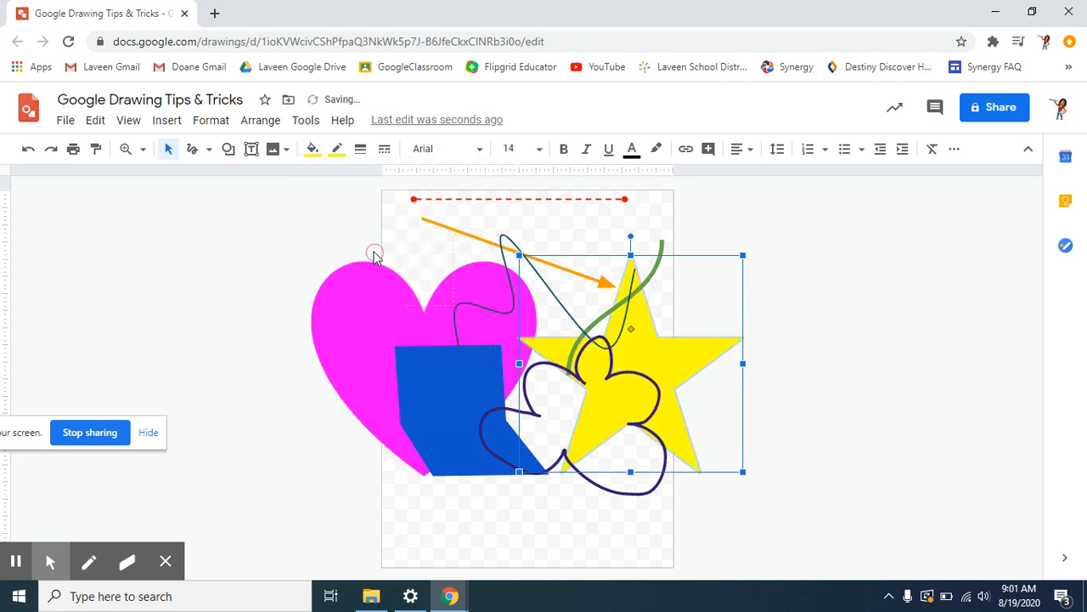
{"action": "left_click_drag", "start_coordinate": [676, 368], "coordinate": [651, 355]}
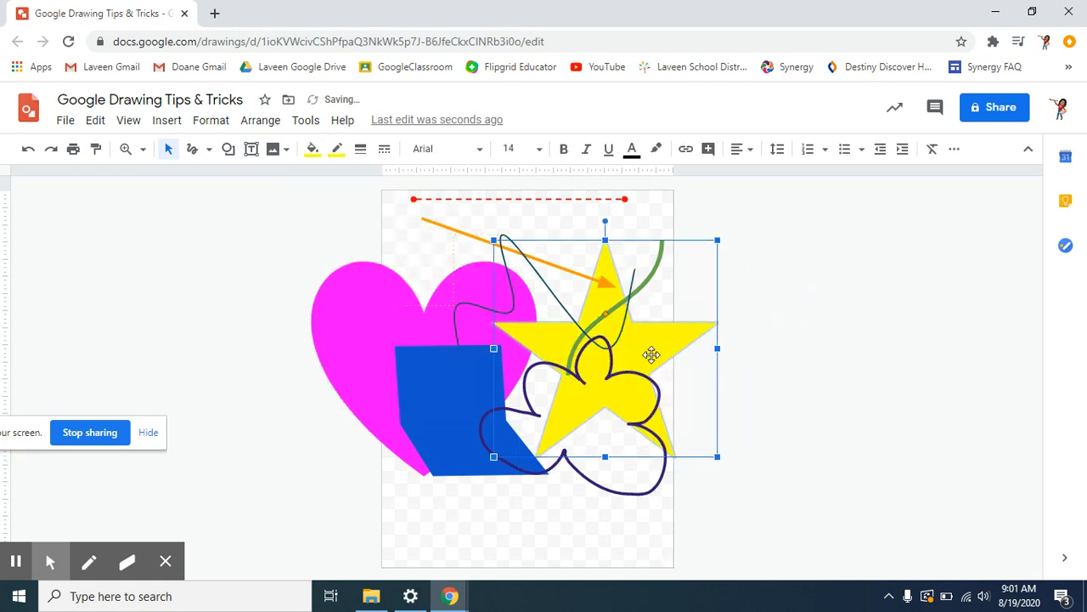
{"action": "left_click", "coordinate": [797, 394]}
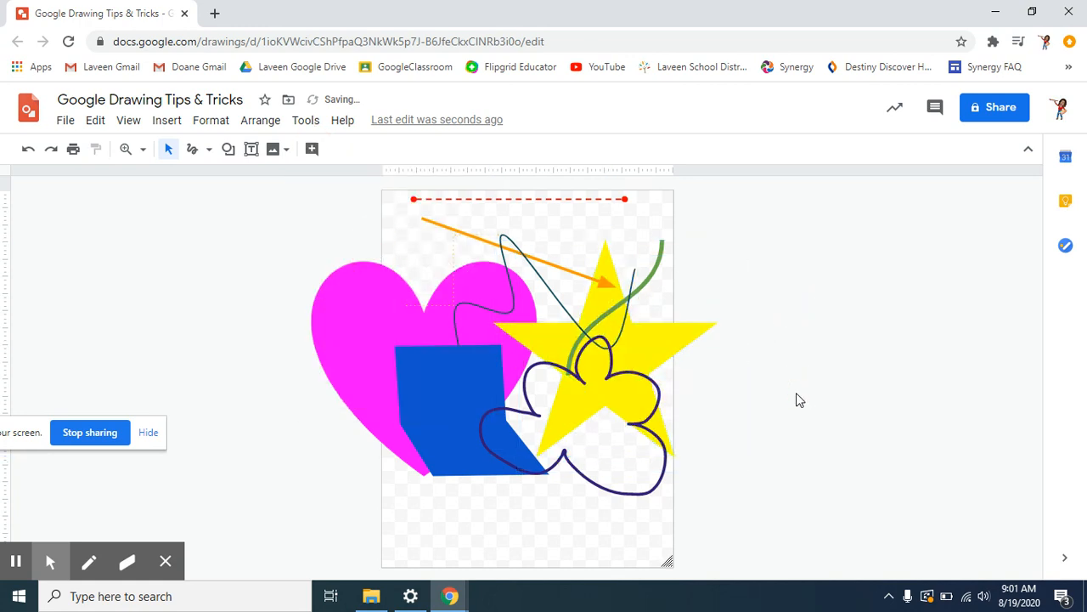
- Add a wide text box at the bottom of the page, below the shapes, containing the teacher's name
{"action": "left_click", "coordinate": [228, 149]}
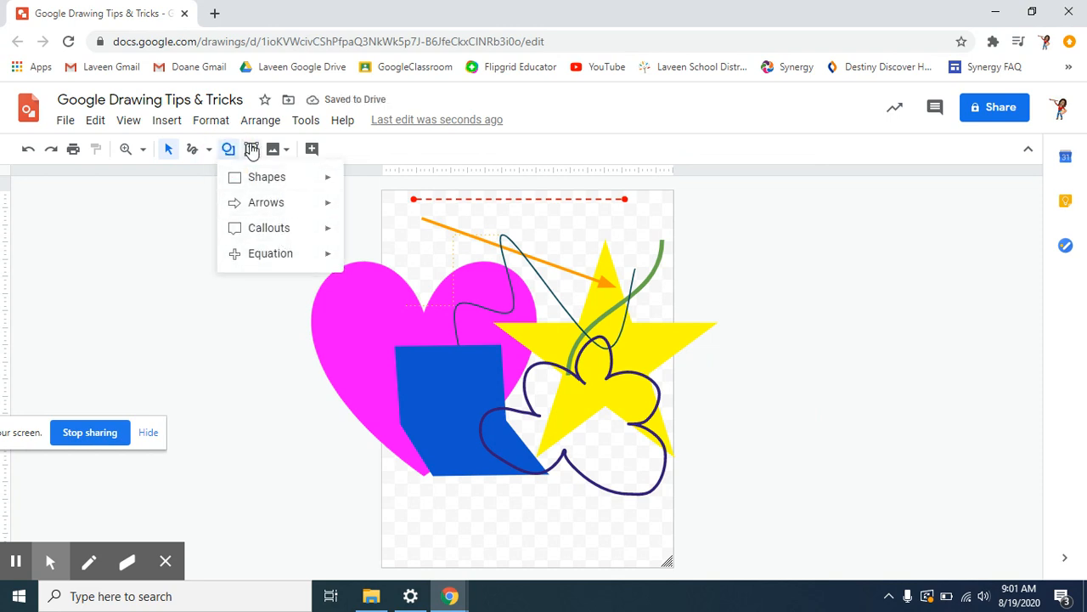
{"action": "left_click", "coordinate": [259, 362]}
{"action": "left_click", "coordinate": [251, 150]}
{"action": "left_click_drag", "start_coordinate": [422, 510], "coordinate": [627, 553]}
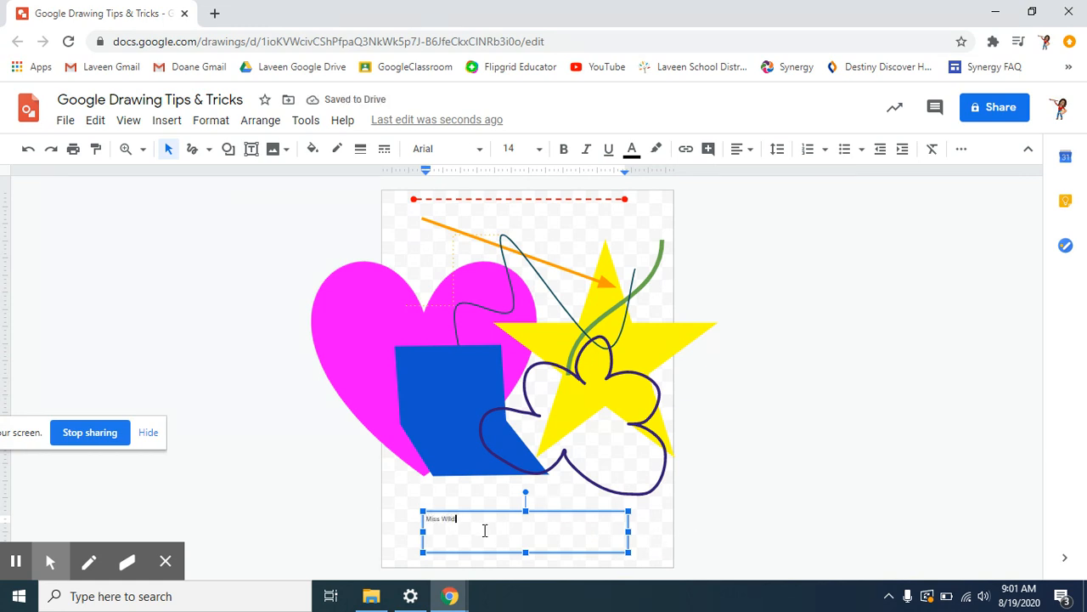
- Set the bottom text box's font to Lobster and its size to 48
{"action": "triple_click", "coordinate": [437, 521]}
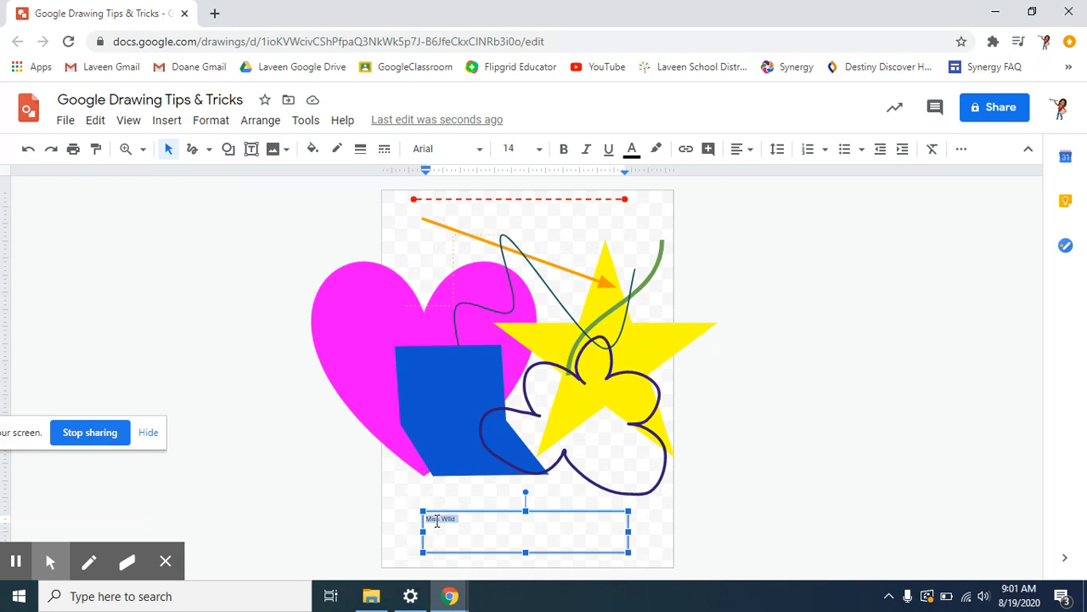
{"action": "left_click", "coordinate": [393, 537]}
{"action": "left_click_drag", "start_coordinate": [394, 540], "coordinate": [475, 513]}
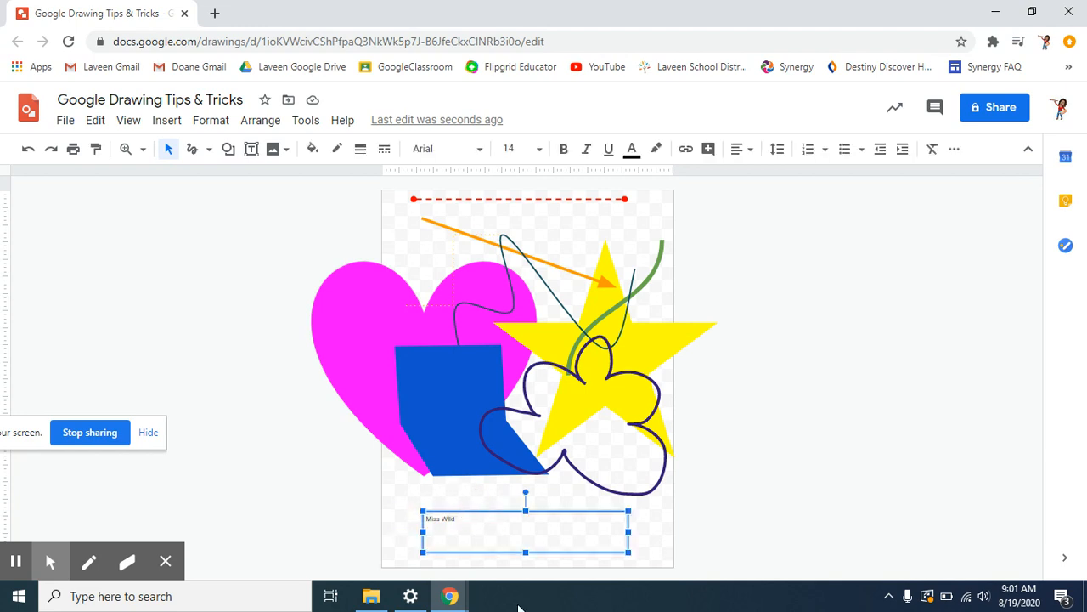
{"action": "left_click", "coordinate": [447, 150]}
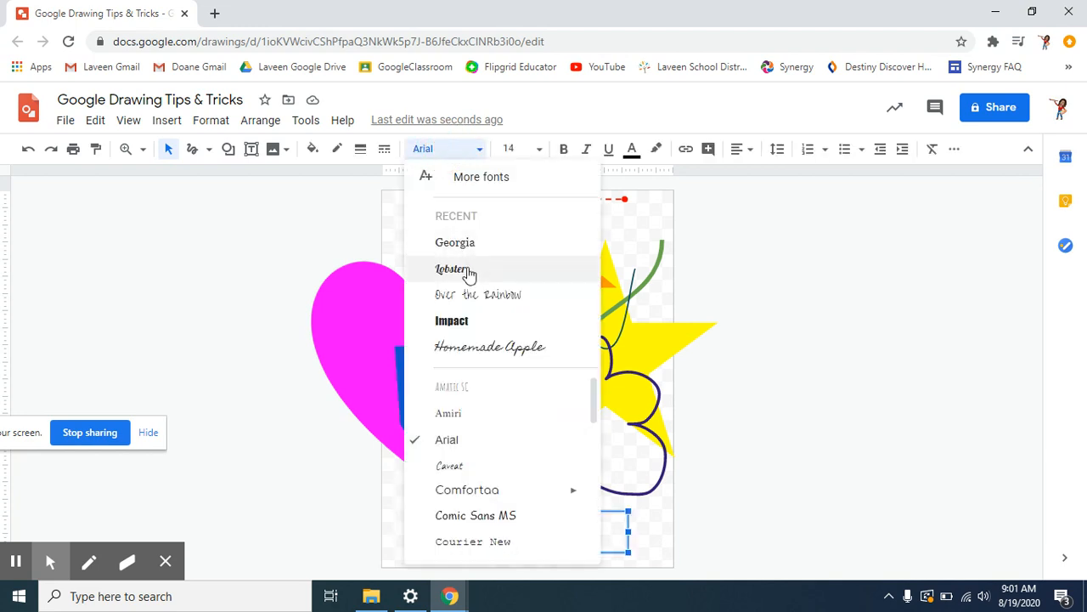
{"action": "left_click", "coordinate": [459, 270]}
{"action": "left_click", "coordinate": [520, 149]}
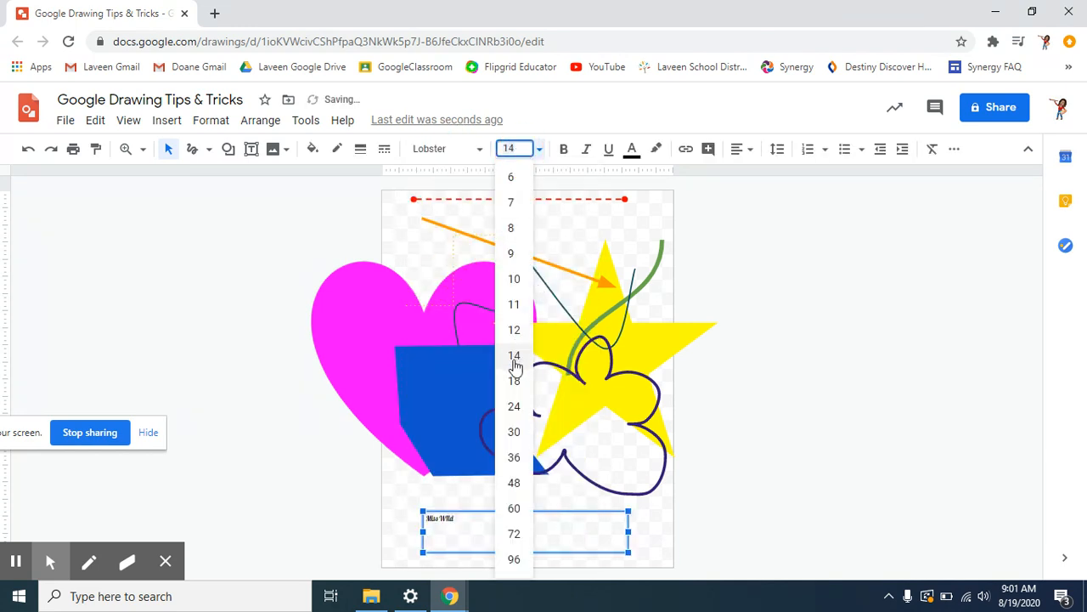
{"action": "left_click", "coordinate": [516, 483]}
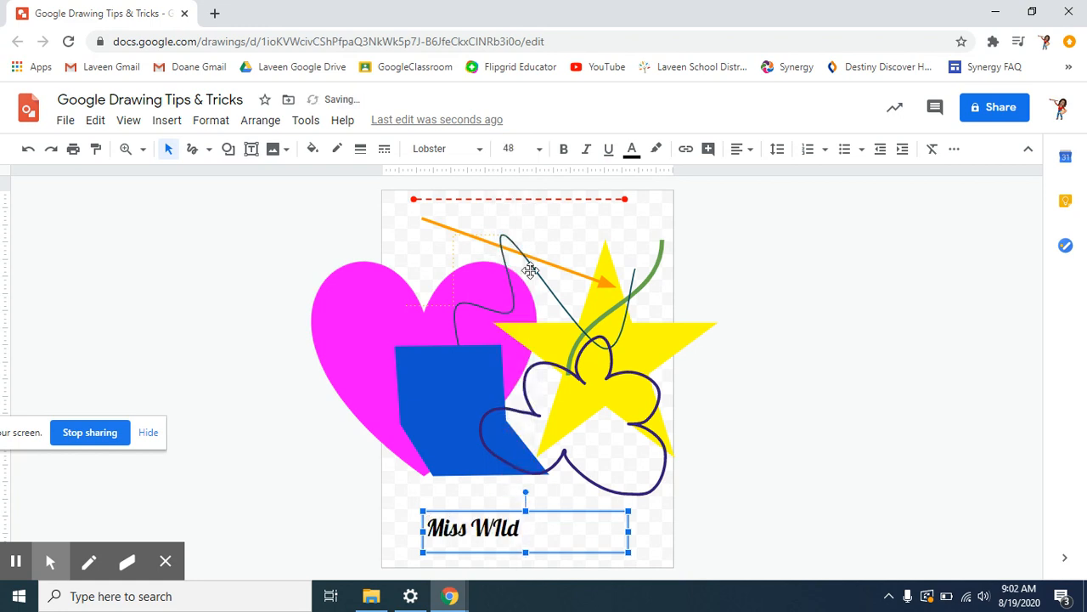
- Make the text in the bottom text box bold, italic, underlined and red, and center it horizontally
{"action": "left_click", "coordinate": [565, 157]}
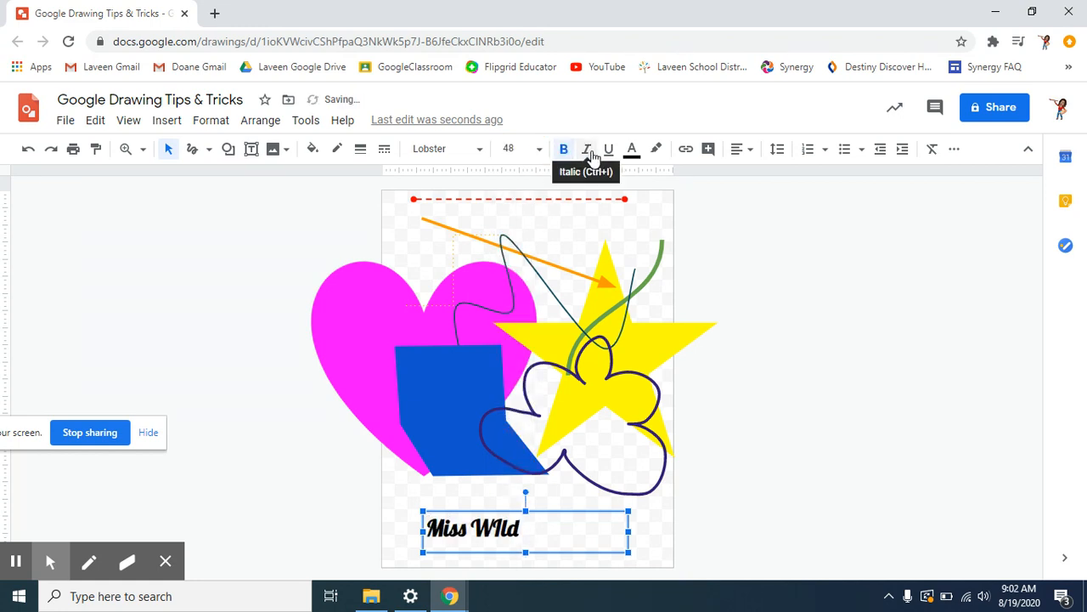
{"action": "left_click", "coordinate": [586, 155]}
{"action": "left_click", "coordinate": [608, 153]}
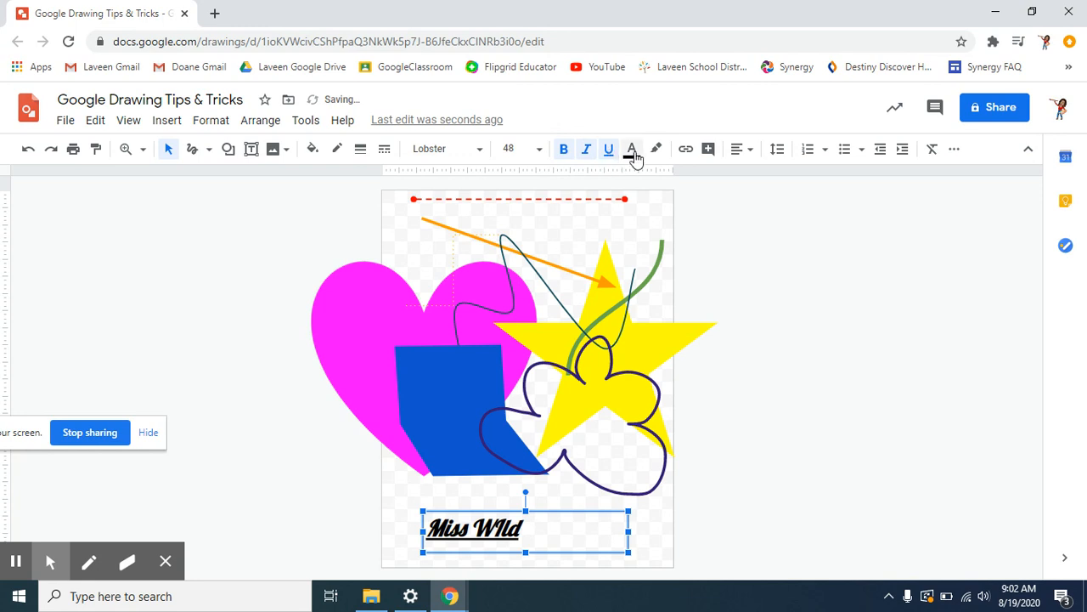
{"action": "left_click", "coordinate": [632, 152]}
{"action": "left_click", "coordinate": [655, 198]}
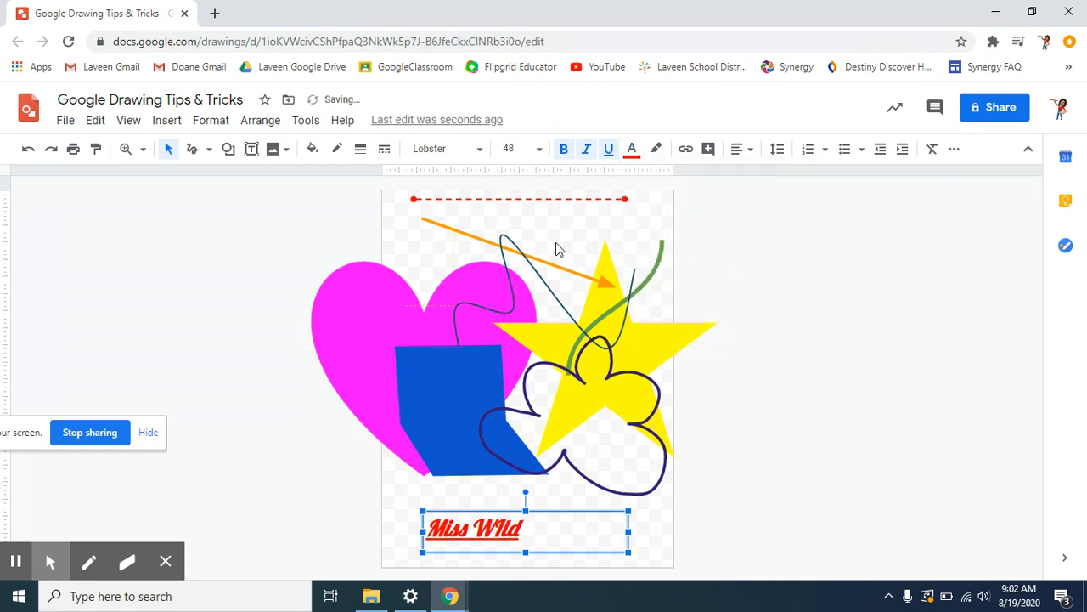
{"action": "left_click", "coordinate": [738, 150]}
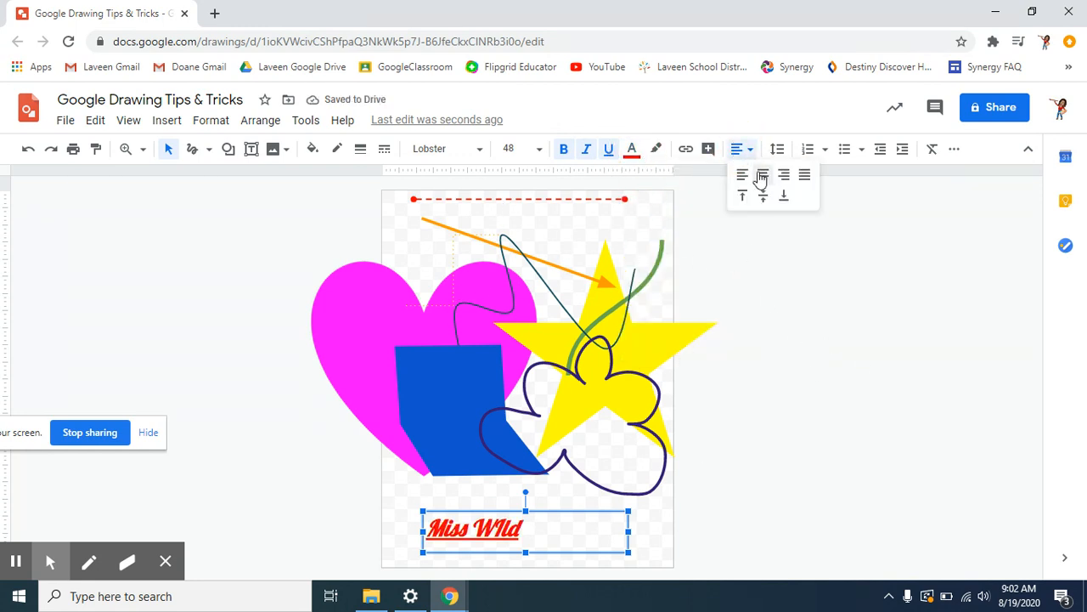
{"action": "left_click", "coordinate": [763, 175]}
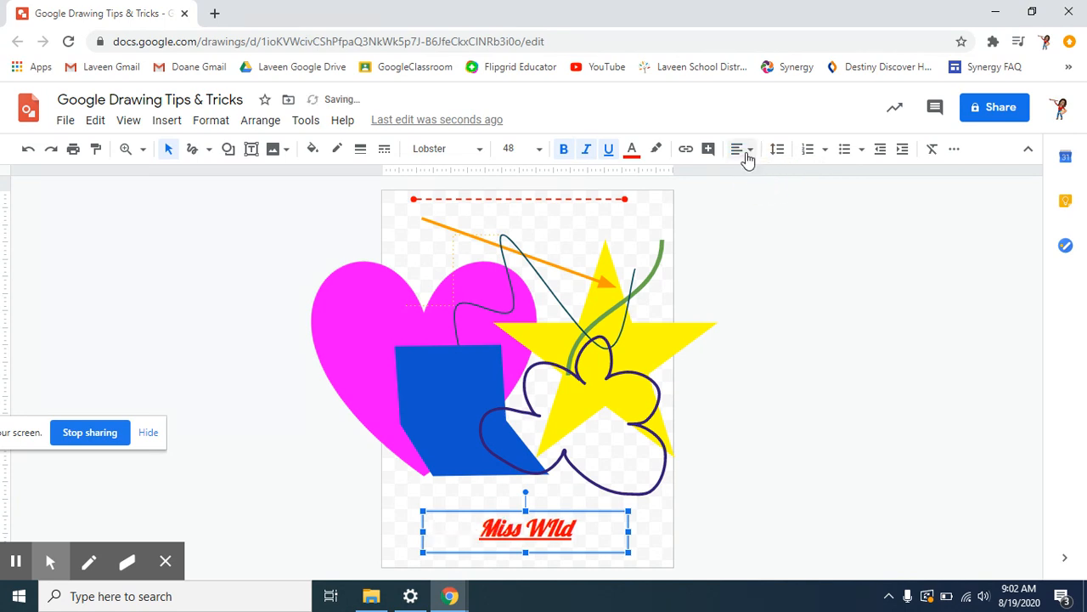
- Try a numbered list and a bulleted list on the bottom text, and remove the list formatting
{"action": "left_click", "coordinate": [808, 153]}
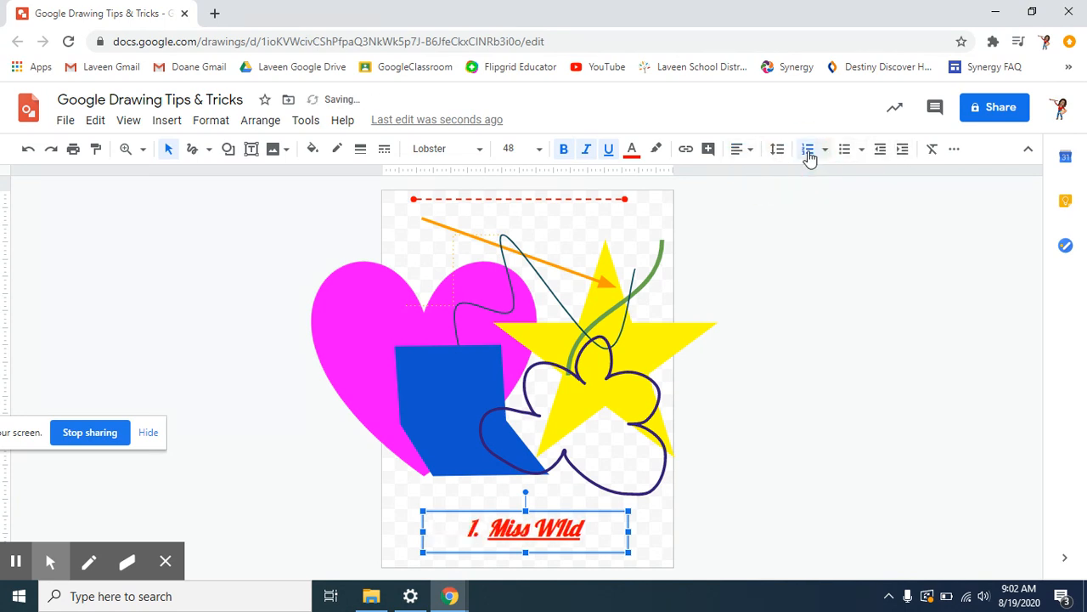
{"action": "left_click", "coordinate": [849, 158]}
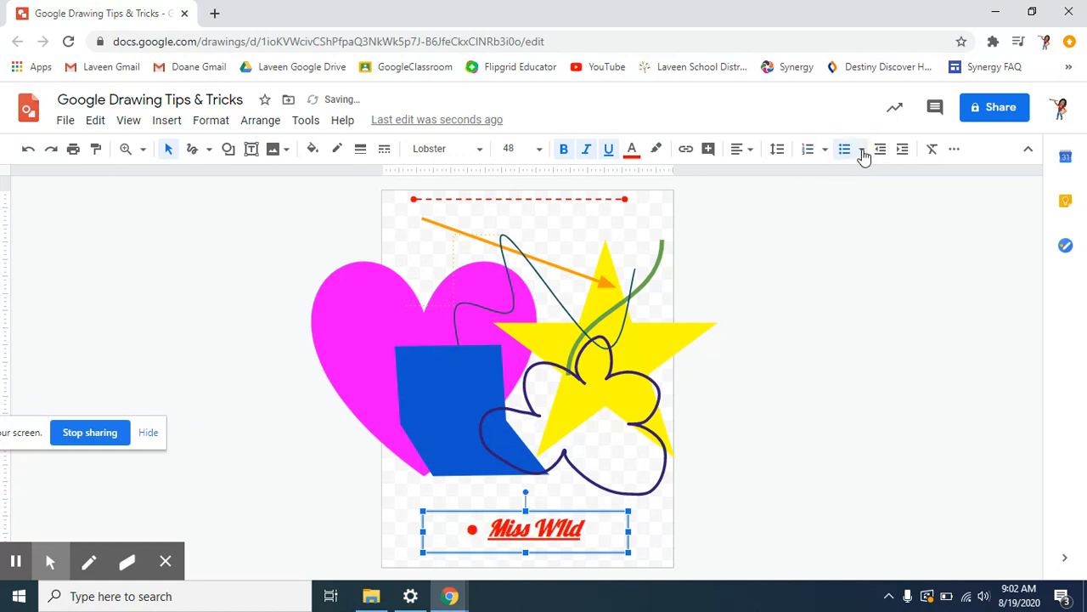
{"action": "left_click", "coordinate": [848, 153]}
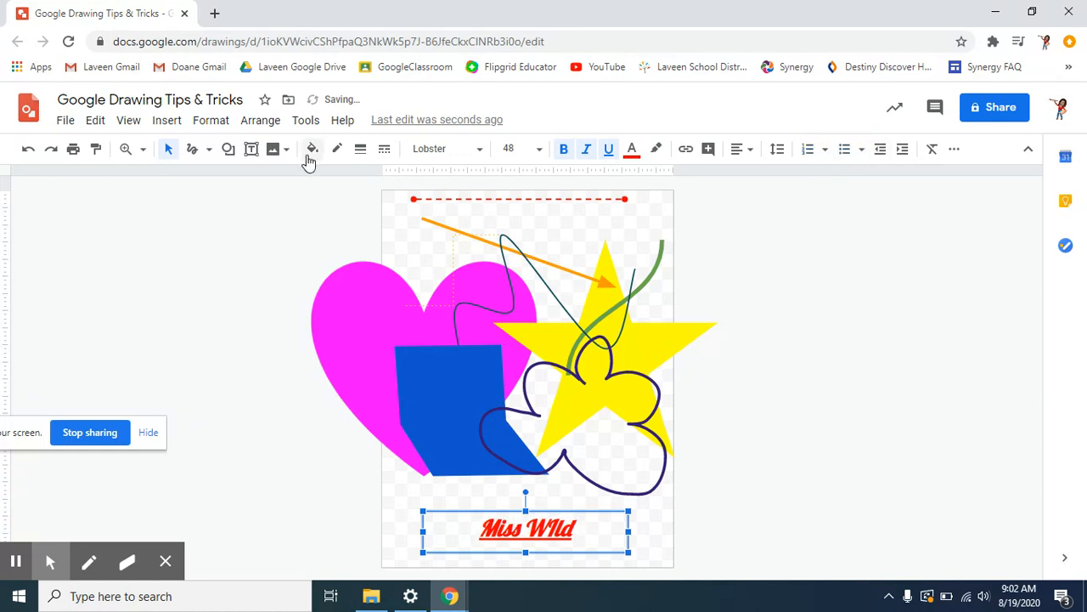
{"action": "left_click", "coordinate": [723, 399]}
{"action": "left_click", "coordinate": [371, 350]}
{"action": "double_click", "coordinate": [376, 348]}
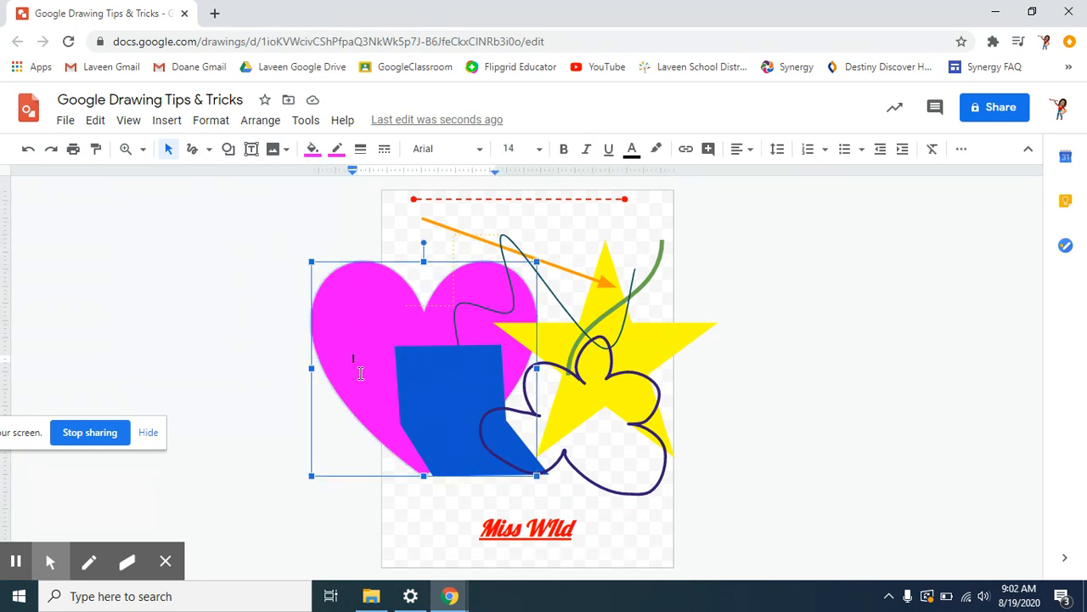
{"action": "left_click", "coordinate": [405, 520]}
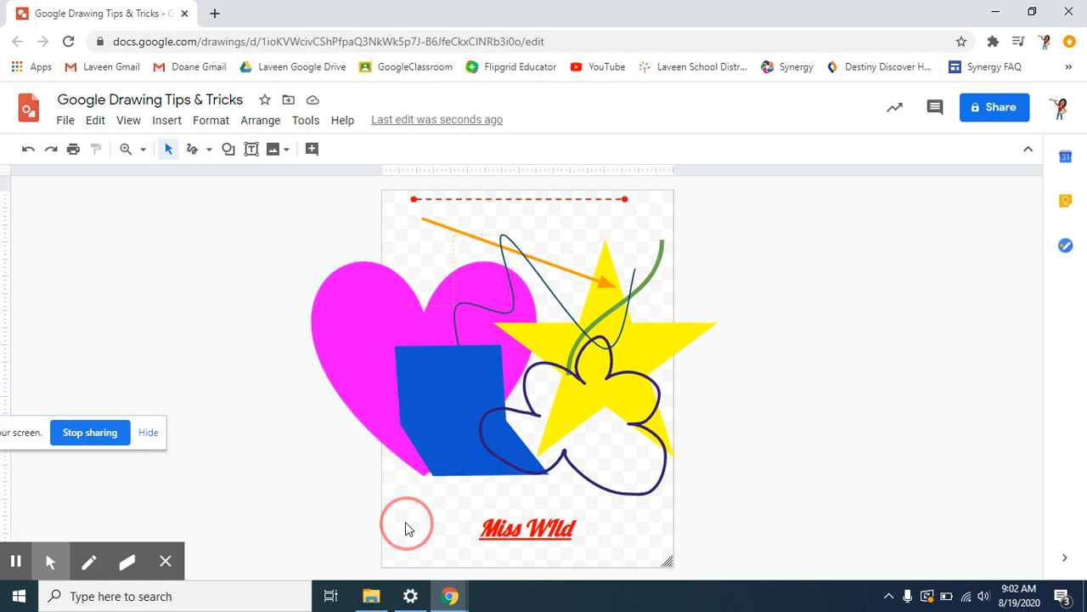
- Enter the teacher's name as text inside the magenta heart
{"action": "left_click", "coordinate": [361, 355]}
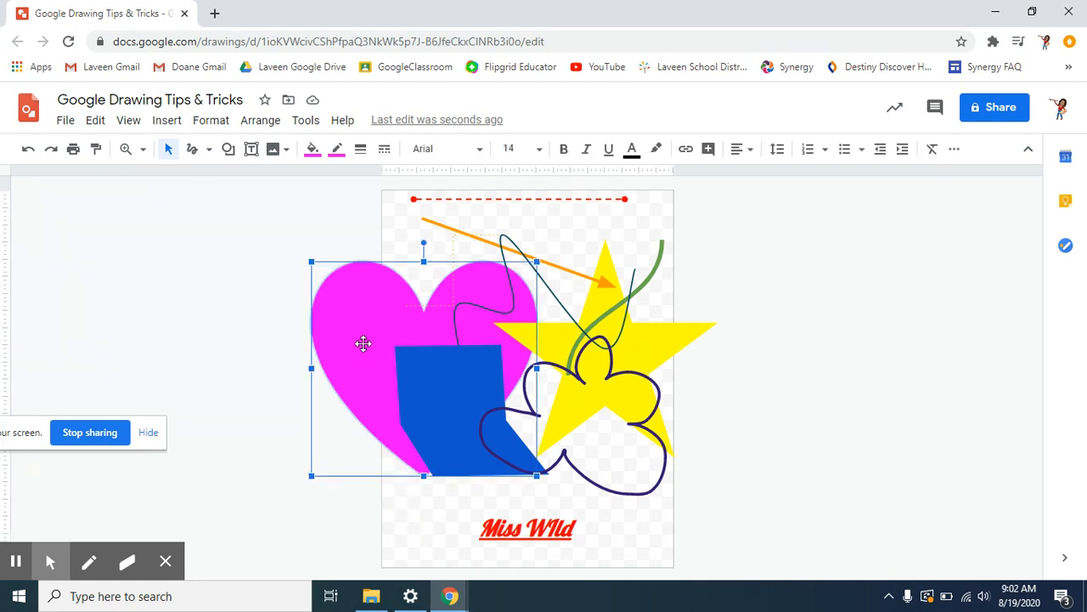
{"action": "left_click", "coordinate": [362, 343]}
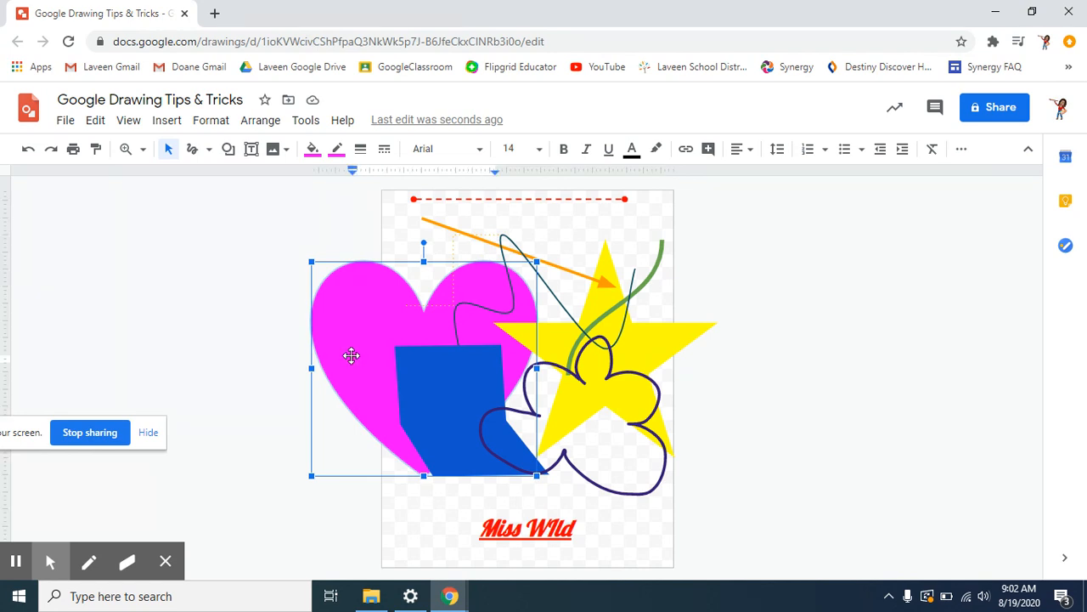
{"action": "type", "text": "Miss Wild"}
- Set the text inside the magenta heart to Georgia at size 24
{"action": "triple_click", "coordinate": [366, 359]}
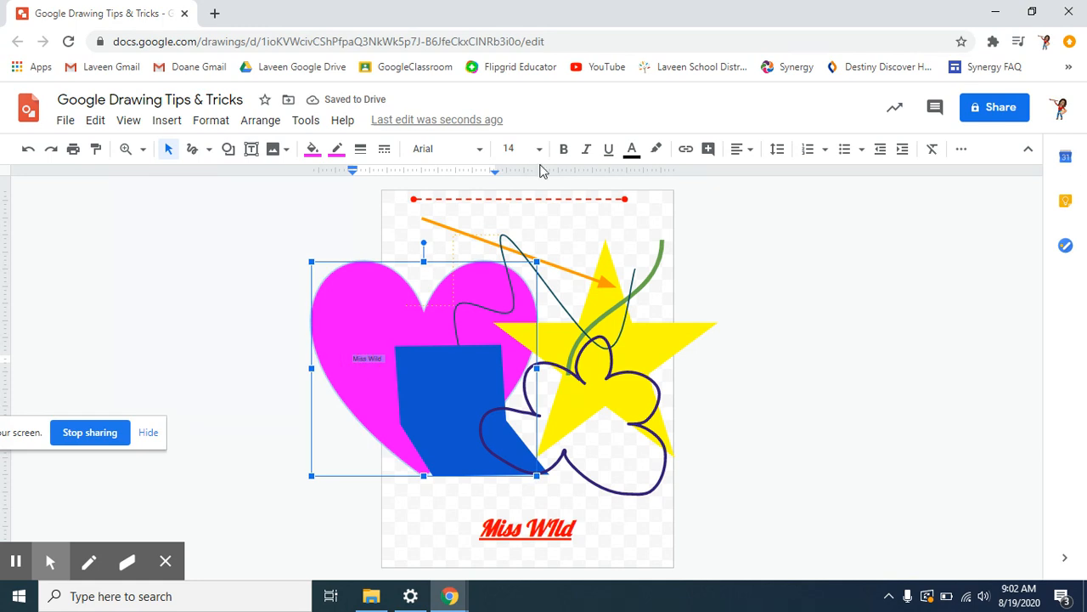
{"action": "left_click", "coordinate": [454, 156]}
{"action": "left_click", "coordinate": [454, 268]}
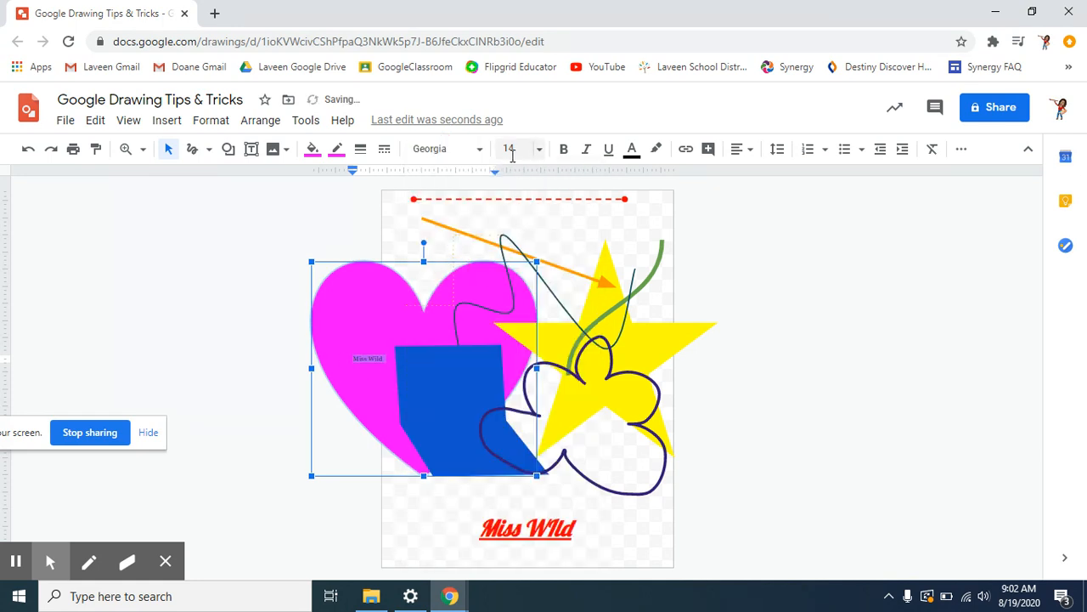
{"action": "left_click", "coordinate": [511, 148]}
{"action": "left_click", "coordinate": [515, 406]}
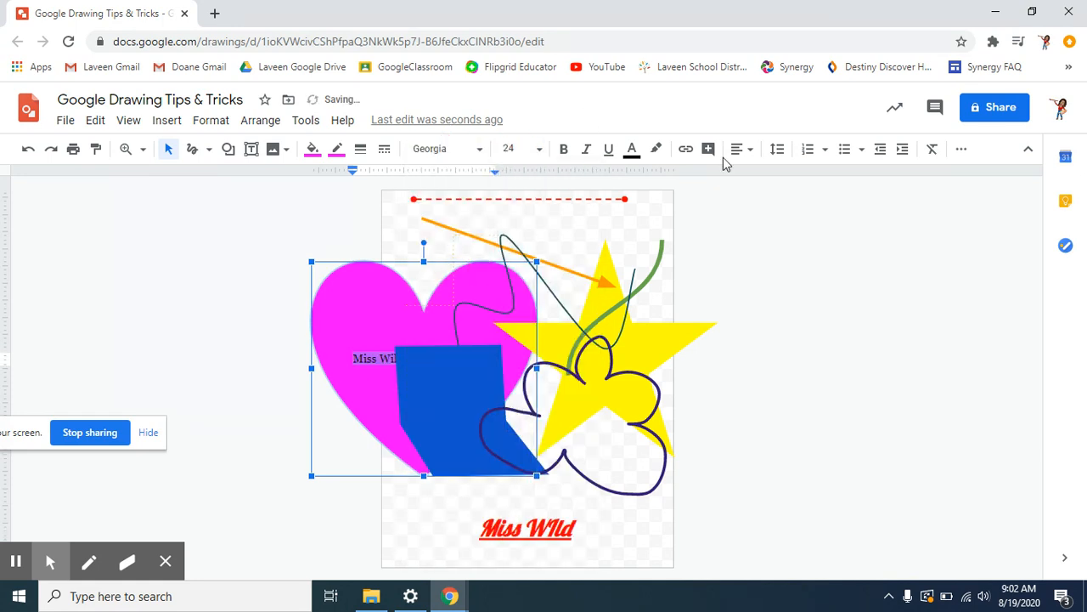
{"action": "left_click", "coordinate": [875, 275]}
- Move the magenta heart to the left so the blue shape does not cover its text
{"action": "left_click", "coordinate": [359, 381]}
{"action": "left_click_drag", "start_coordinate": [359, 382], "coordinate": [324, 375]}
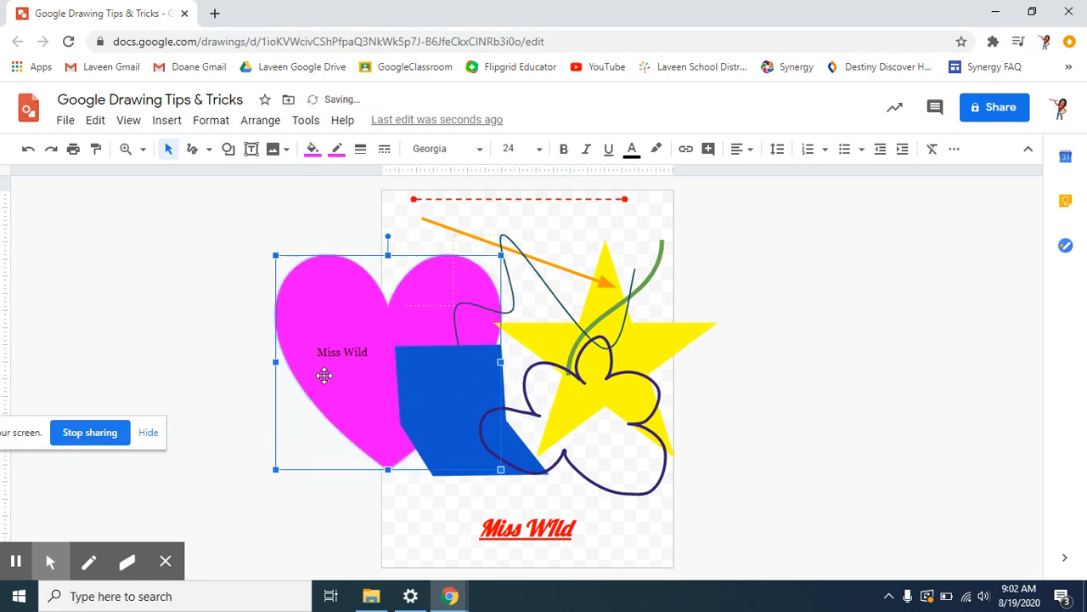
{"action": "left_click", "coordinate": [927, 439]}
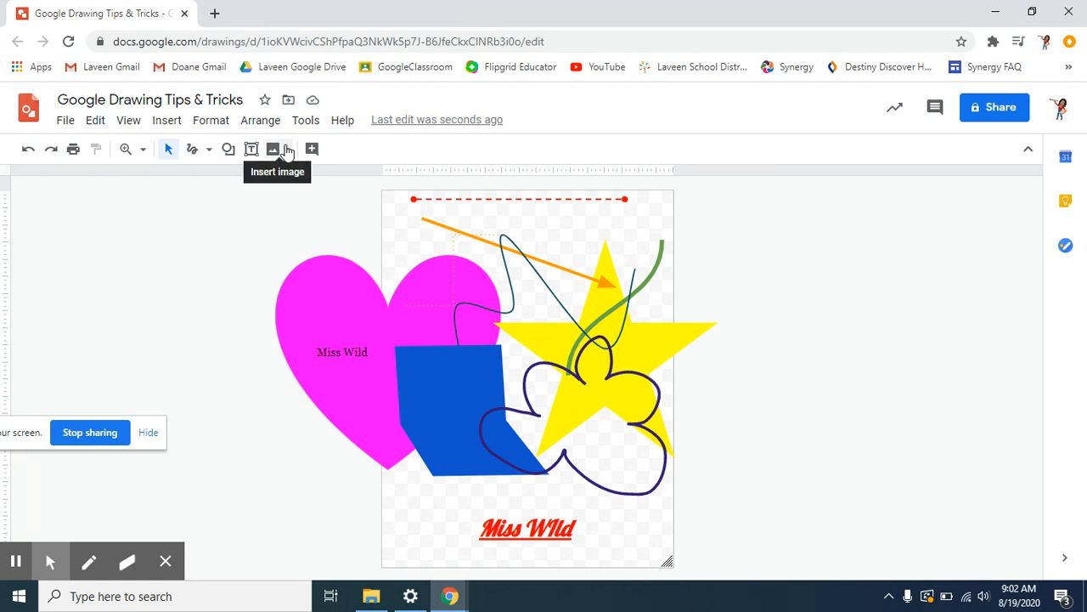
- Browse the computer's Desktop for images to upload, and leave without inserting one
{"action": "left_click", "coordinate": [283, 150]}
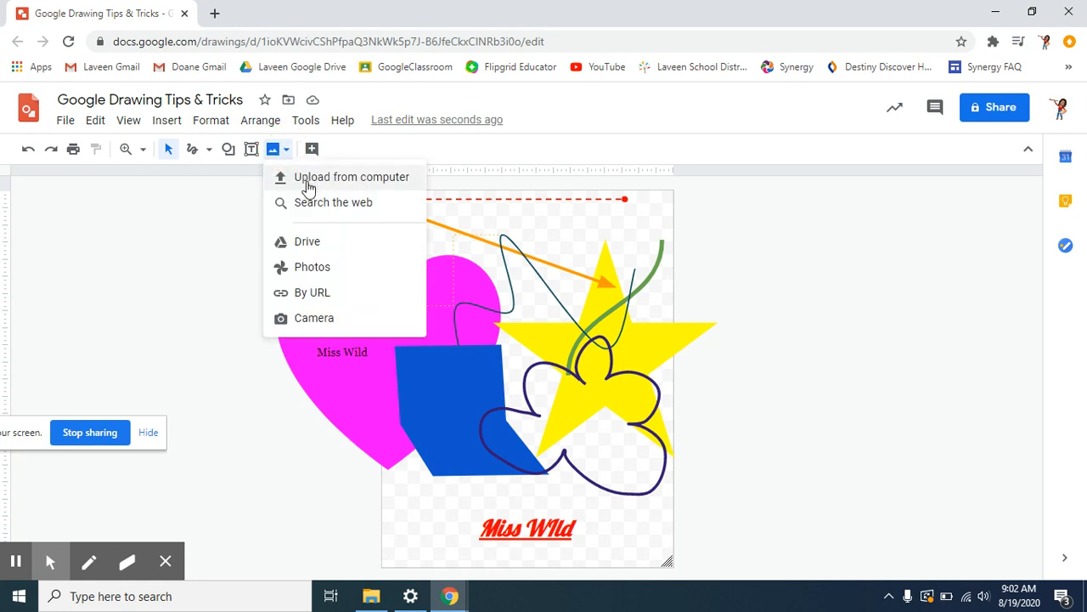
{"action": "left_click", "coordinate": [308, 183]}
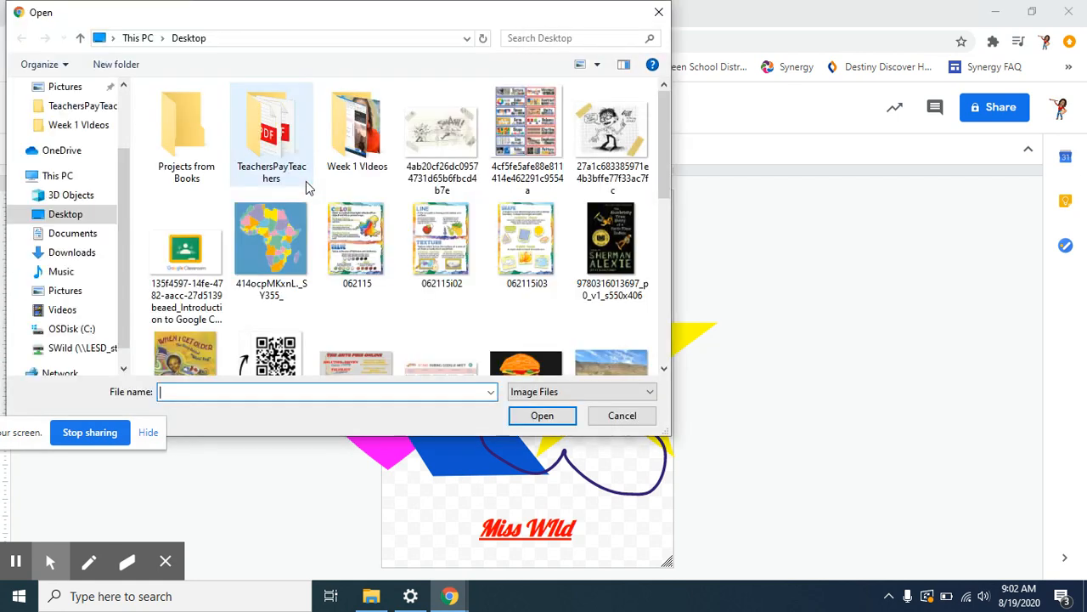
{"action": "scroll", "coordinate": [349, 283], "scroll_direction": "down", "scroll_amount": 5}
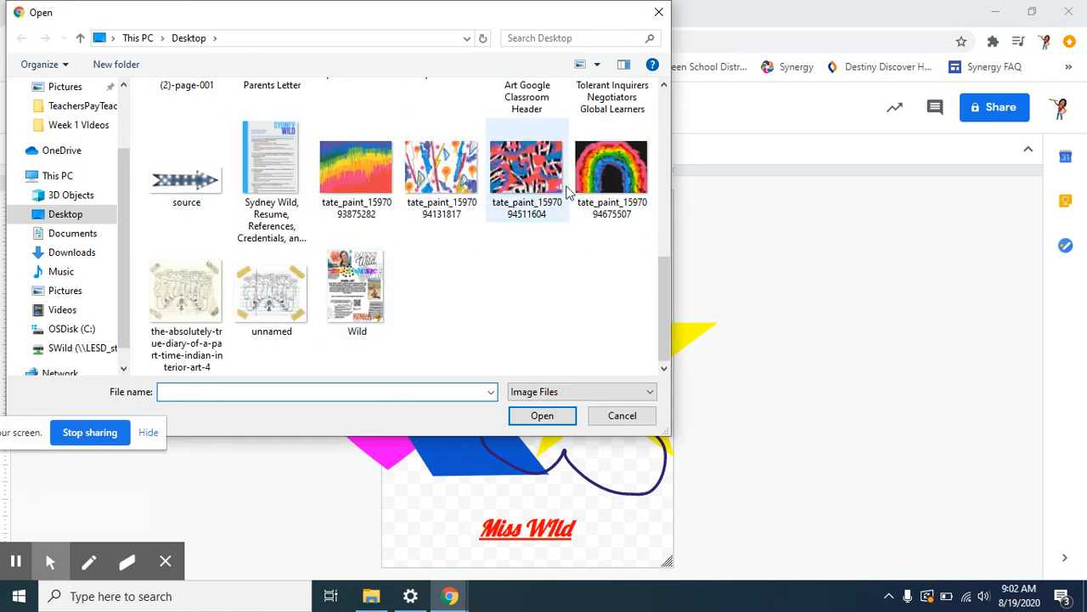
{"action": "left_click", "coordinate": [606, 418]}
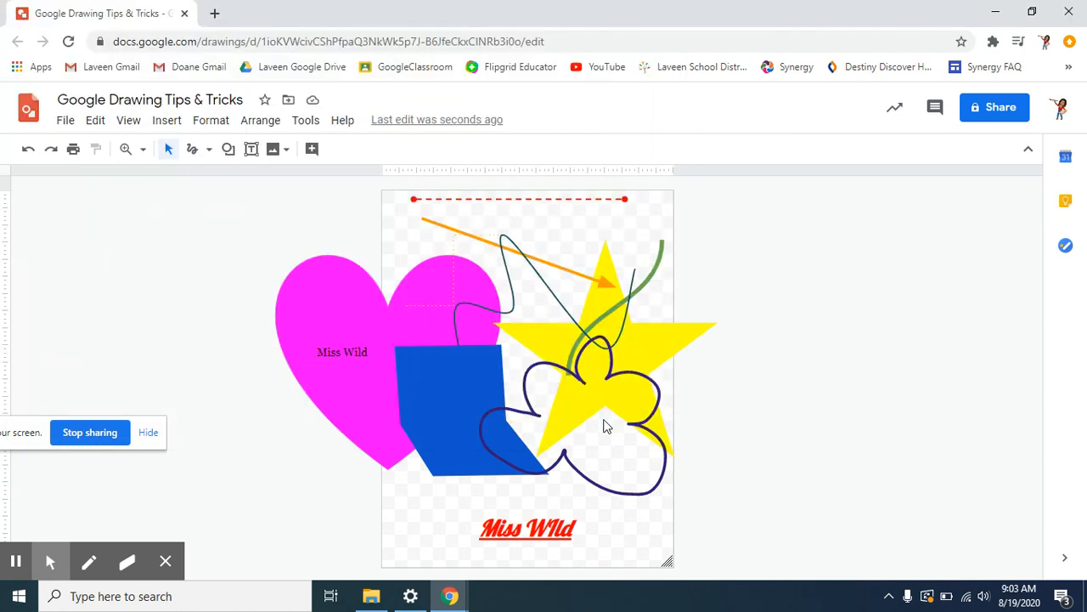
- Search the web for "basketball" images and insert the darker orange basketball beside the first result into the drawing
{"action": "left_click", "coordinate": [283, 152]}
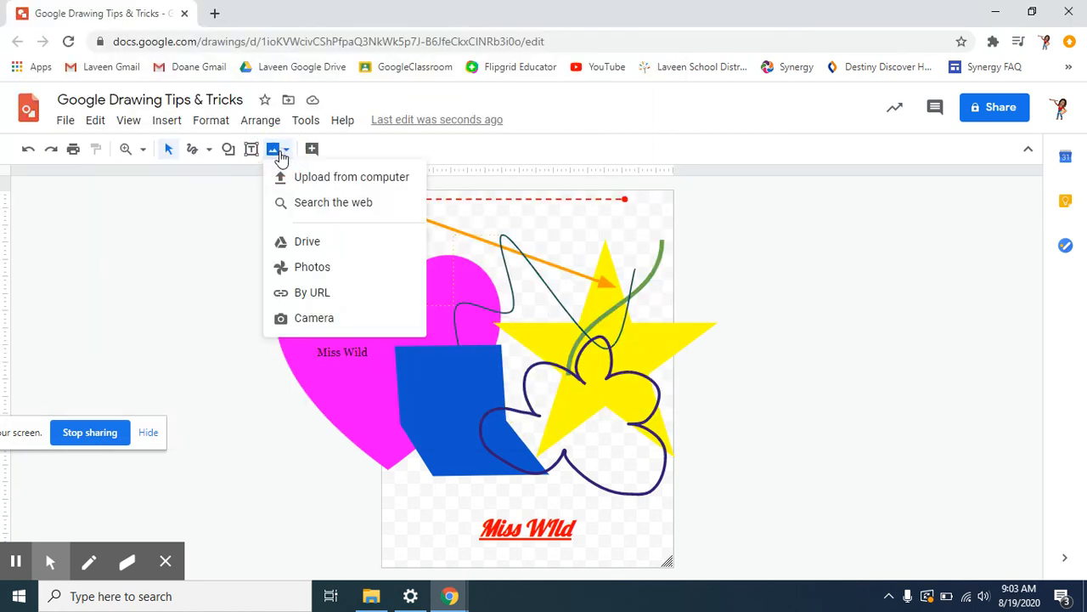
{"action": "left_click", "coordinate": [288, 202]}
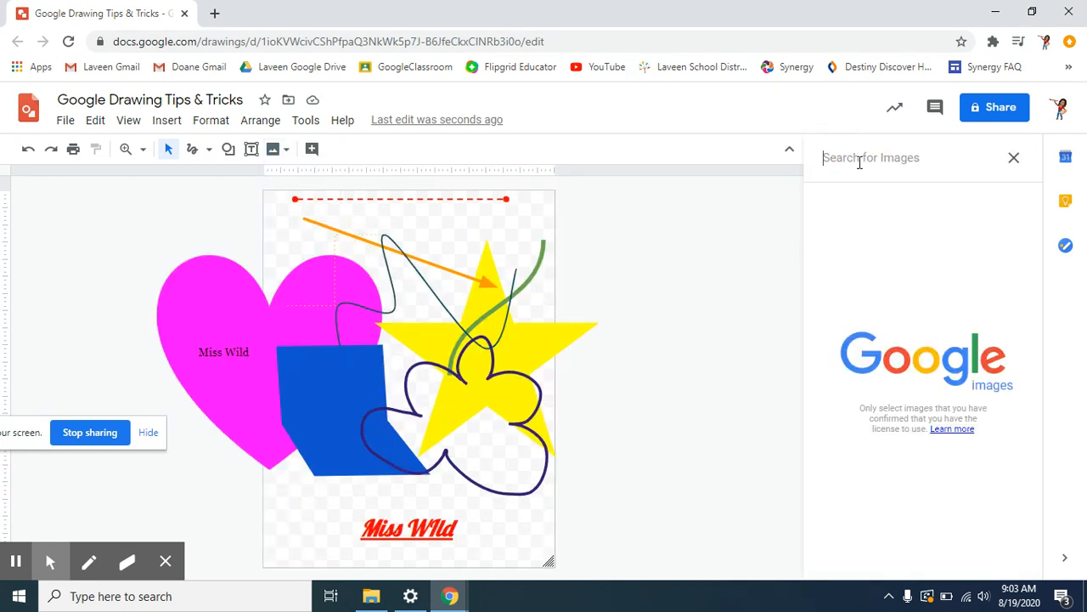
{"action": "type", "text": "basketball"}
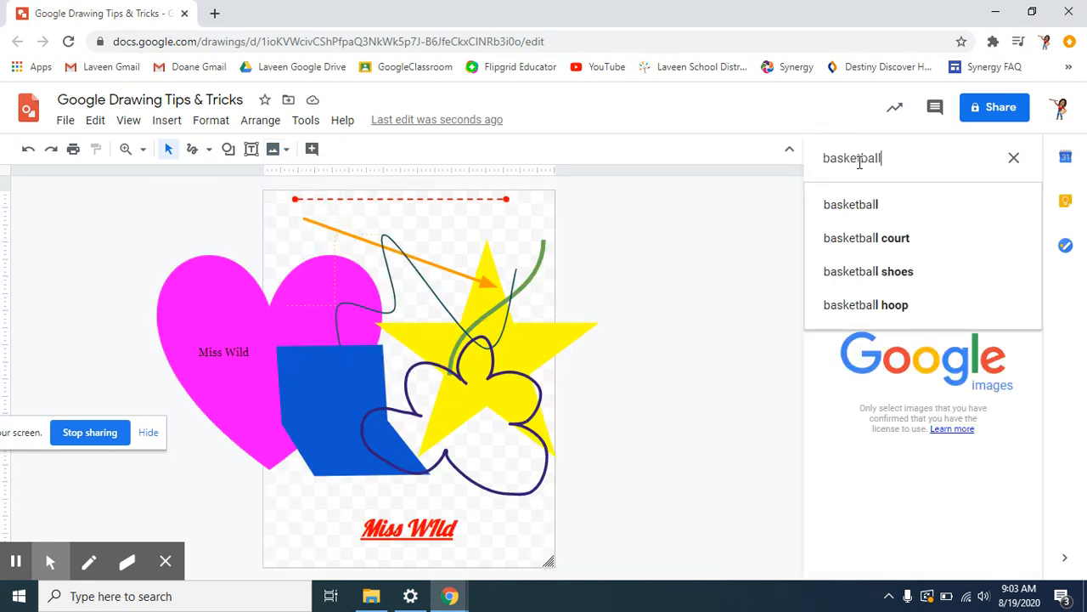
{"action": "key", "text": "Return"}
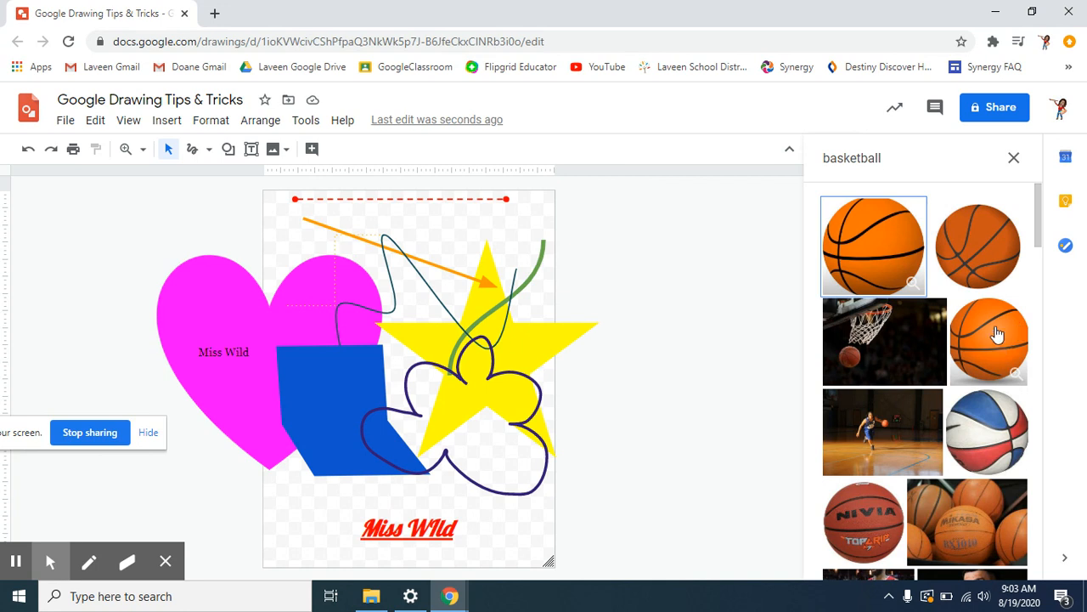
{"action": "left_click", "coordinate": [999, 245]}
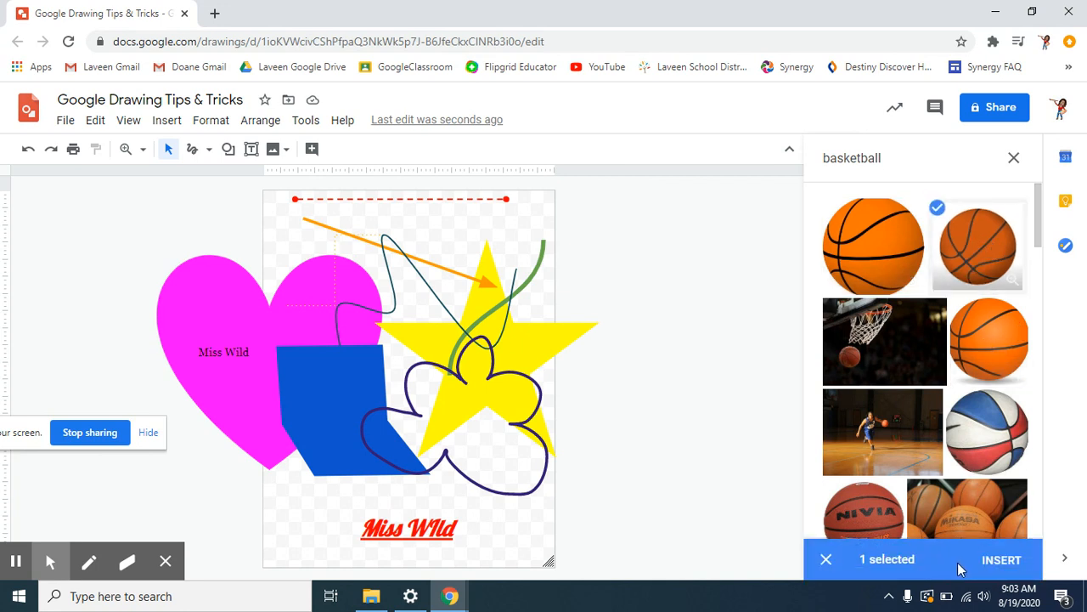
{"action": "left_click", "coordinate": [1011, 563]}
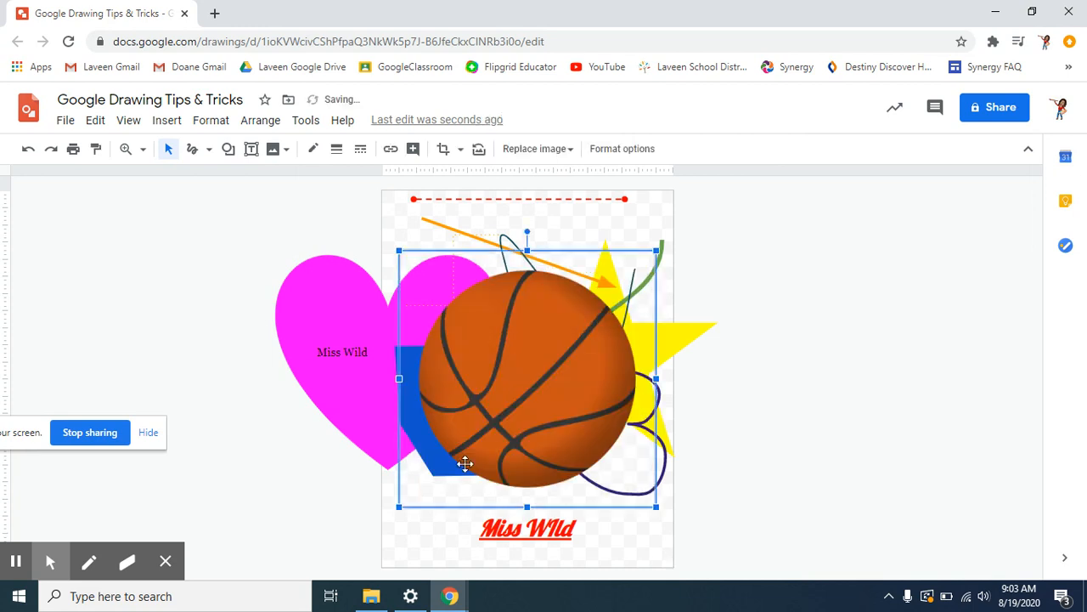
- Move the basketball image to the lower part of the page and send it behind all the other objects
{"action": "left_click_drag", "start_coordinate": [493, 361], "coordinate": [566, 472]}
{"action": "right_click", "coordinate": [566, 473]}
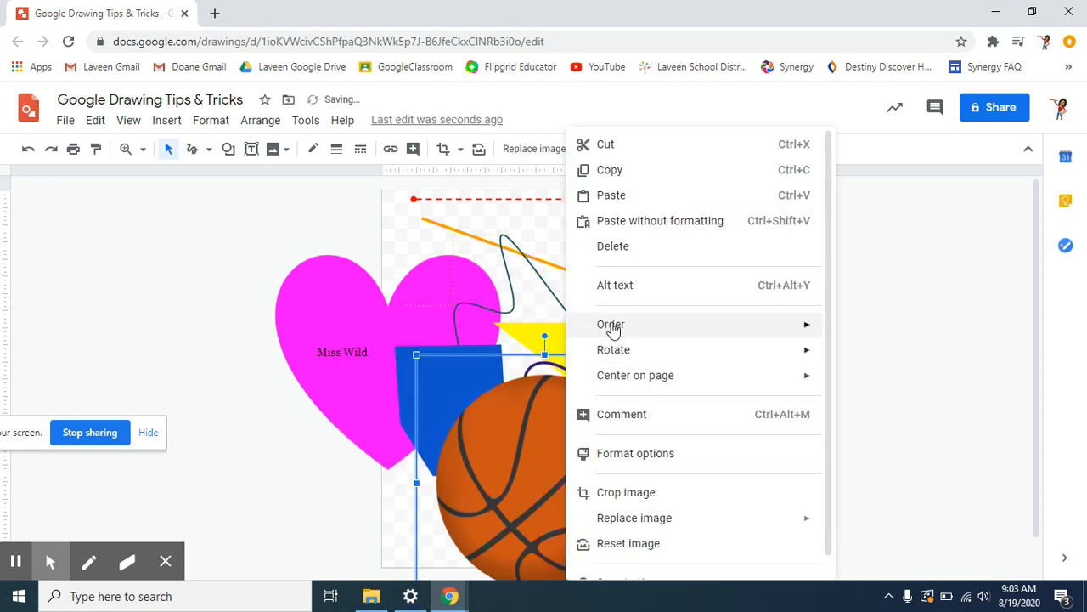
{"action": "mouse_move", "coordinate": [611, 328]}
{"action": "left_click", "coordinate": [842, 405]}
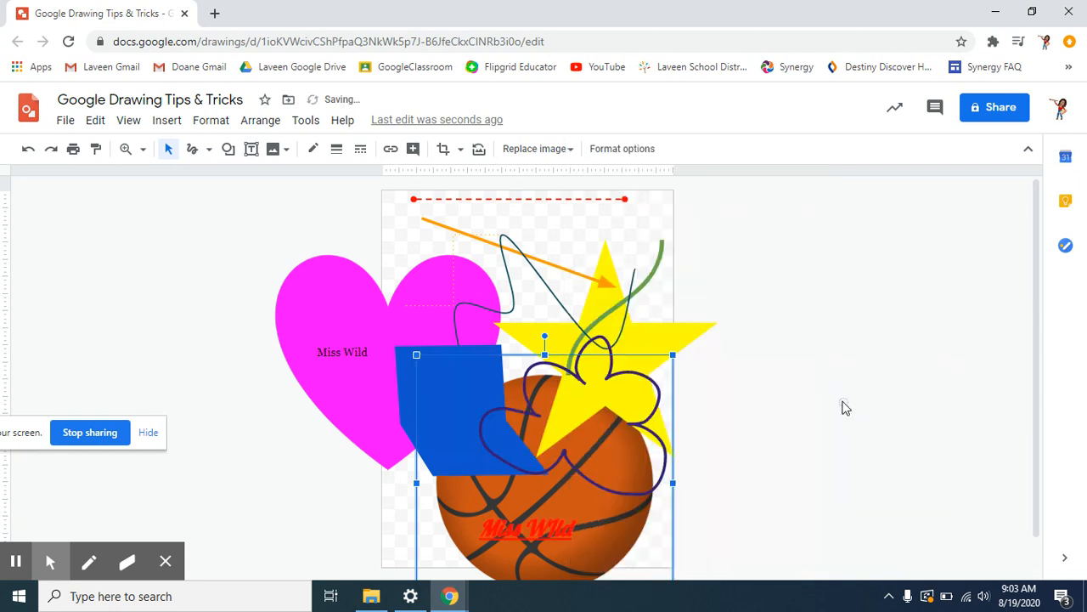
{"action": "left_click", "coordinate": [810, 483]}
- Browse the recent Google Drive images available for insertion, and leave without inserting one
{"action": "left_click", "coordinate": [278, 151]}
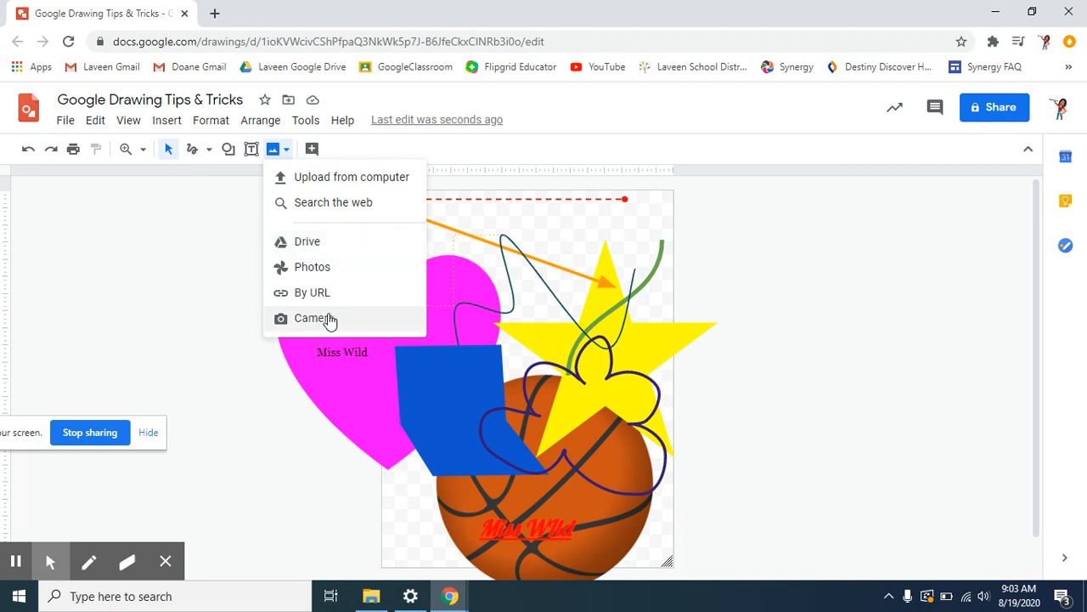
{"action": "left_click", "coordinate": [301, 244]}
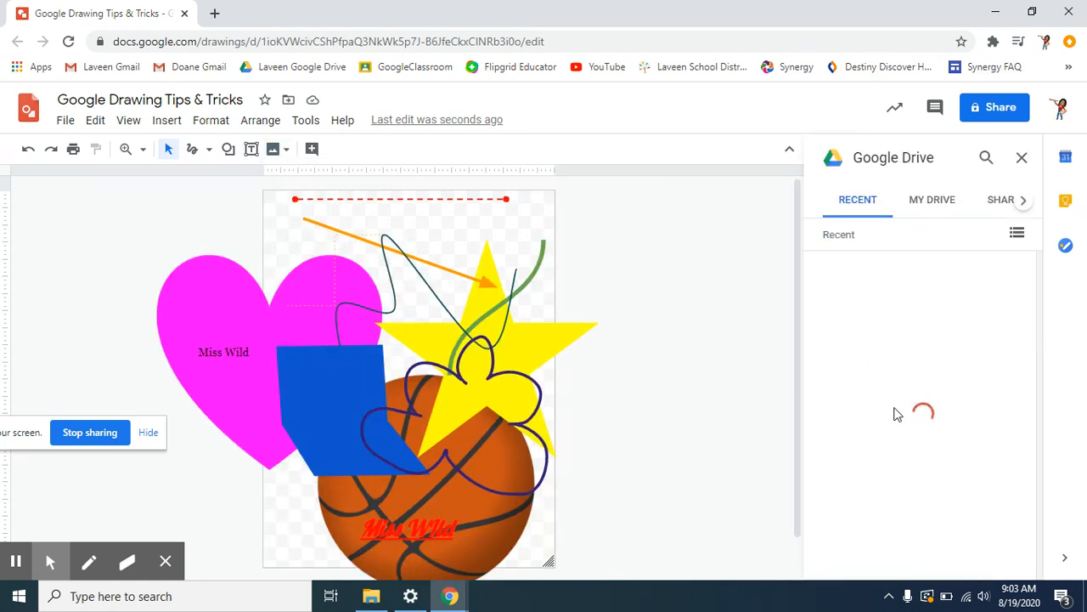
{"action": "scroll", "coordinate": [964, 429], "scroll_direction": "down", "scroll_amount": 5}
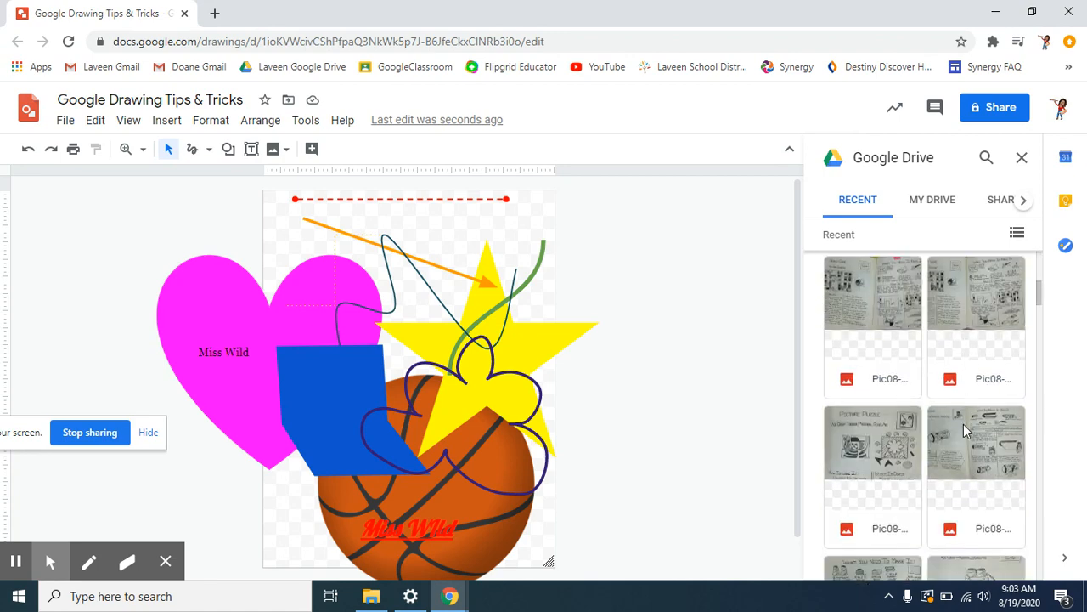
{"action": "scroll", "coordinate": [965, 431], "scroll_direction": "down", "scroll_amount": 10}
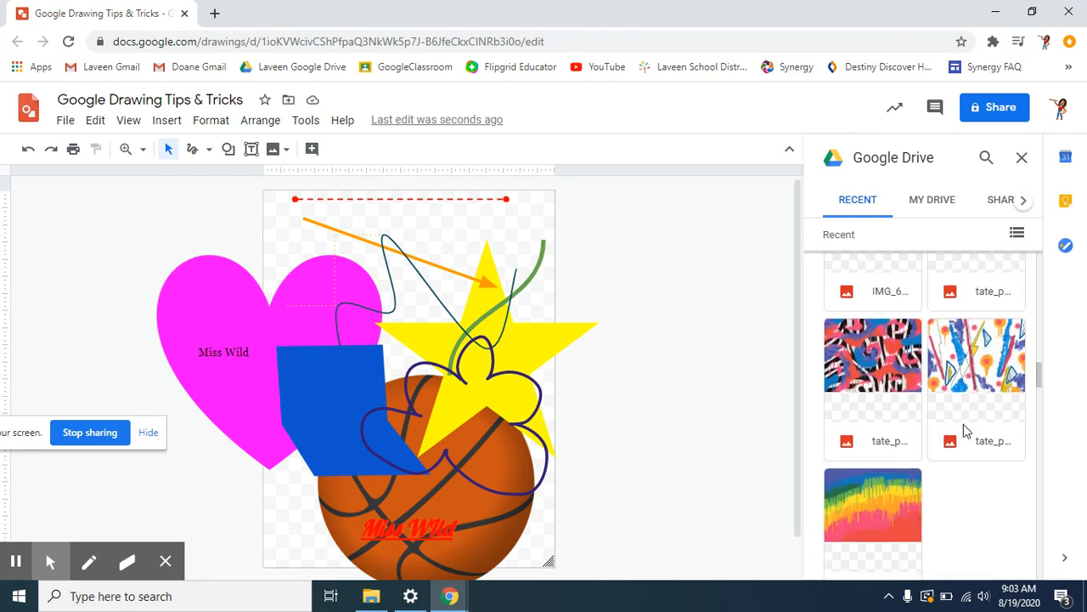
{"action": "scroll", "coordinate": [963, 430], "scroll_direction": "down", "scroll_amount": 10}
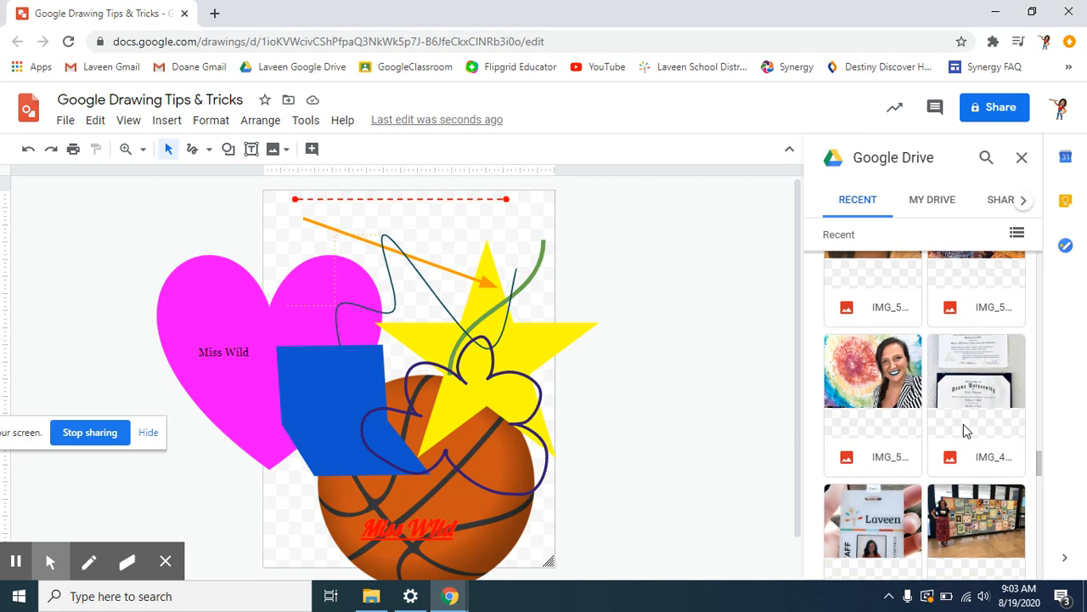
{"action": "left_click", "coordinate": [1021, 157]}
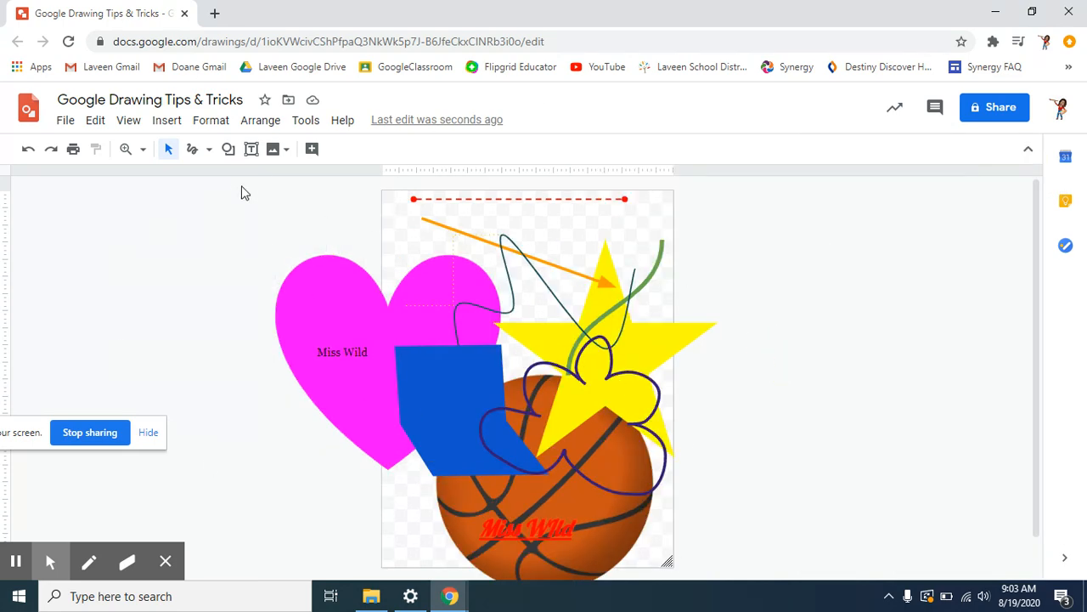
{"action": "left_click", "coordinate": [99, 123]}
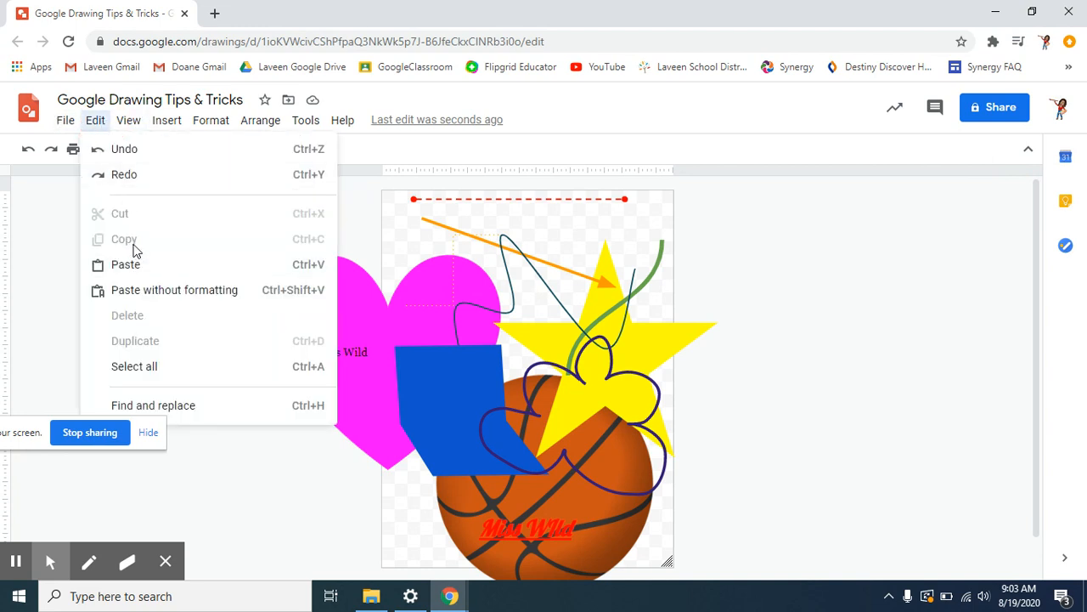
{"action": "left_click", "coordinate": [361, 403]}
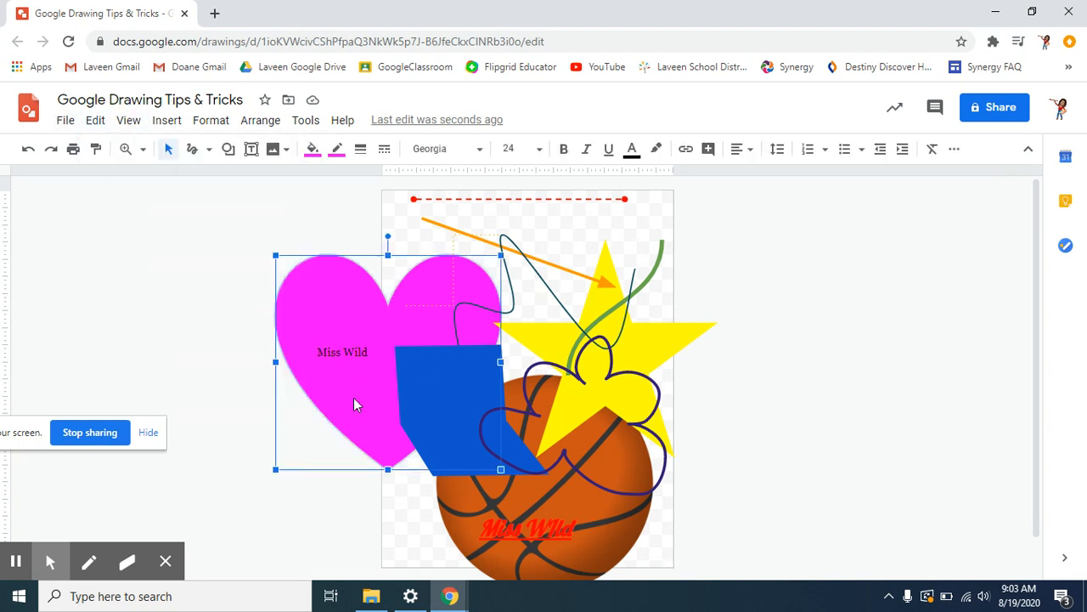
{"action": "right_click", "coordinate": [346, 403]}
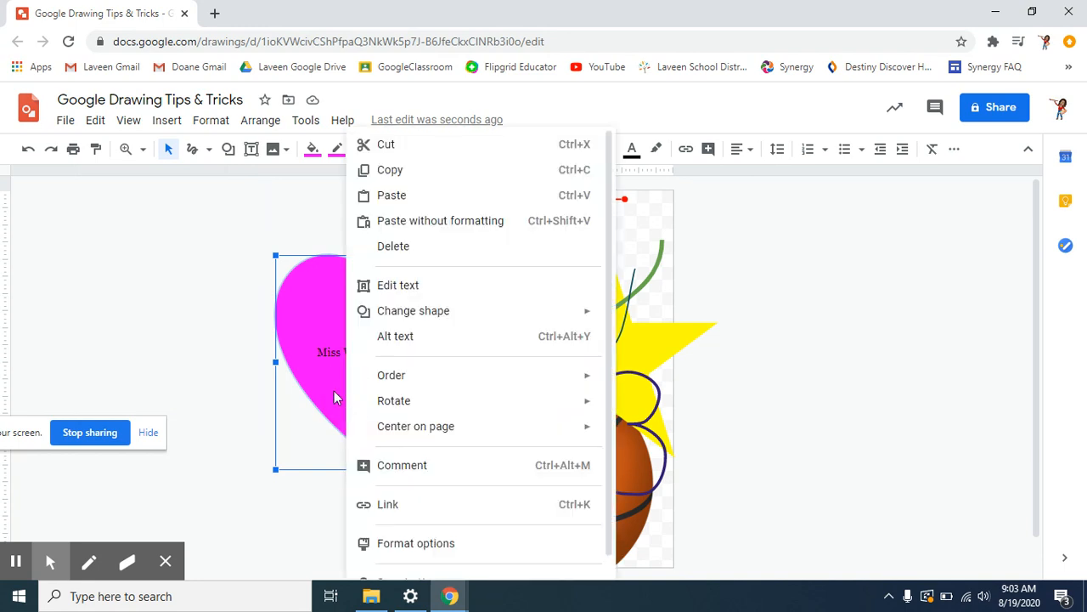
{"action": "left_click", "coordinate": [252, 315]}
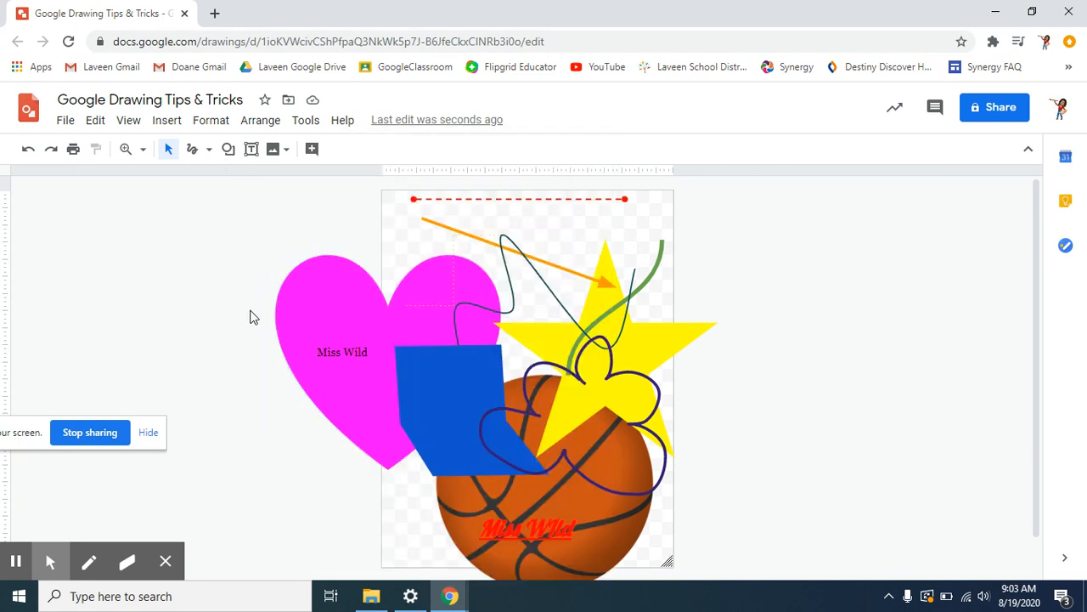
{"action": "left_click", "coordinate": [303, 284]}
{"action": "left_click", "coordinate": [95, 120]}
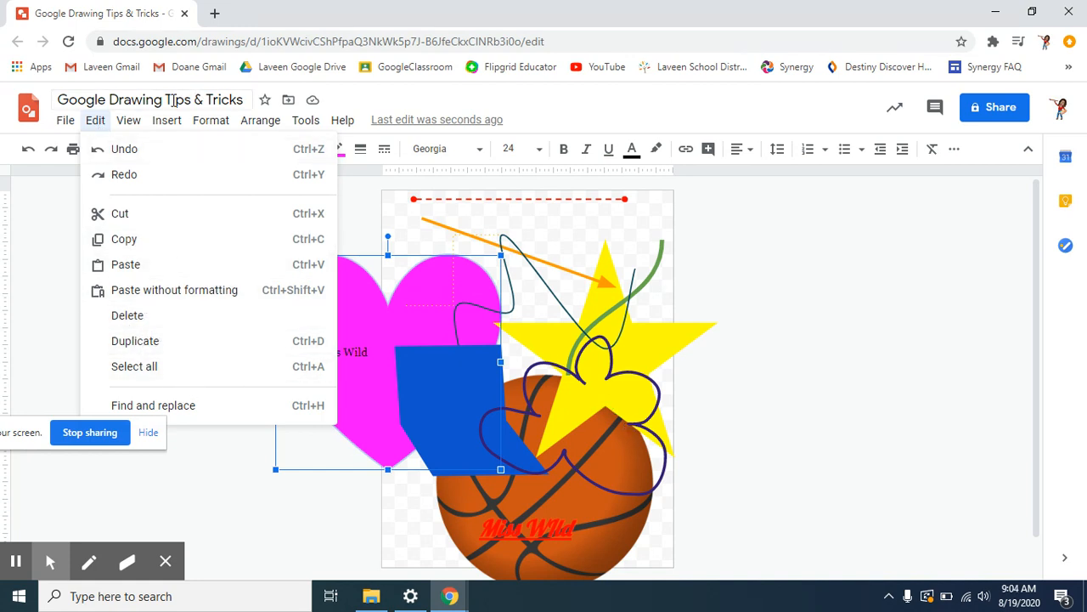
{"action": "mouse_move", "coordinate": [134, 126]}
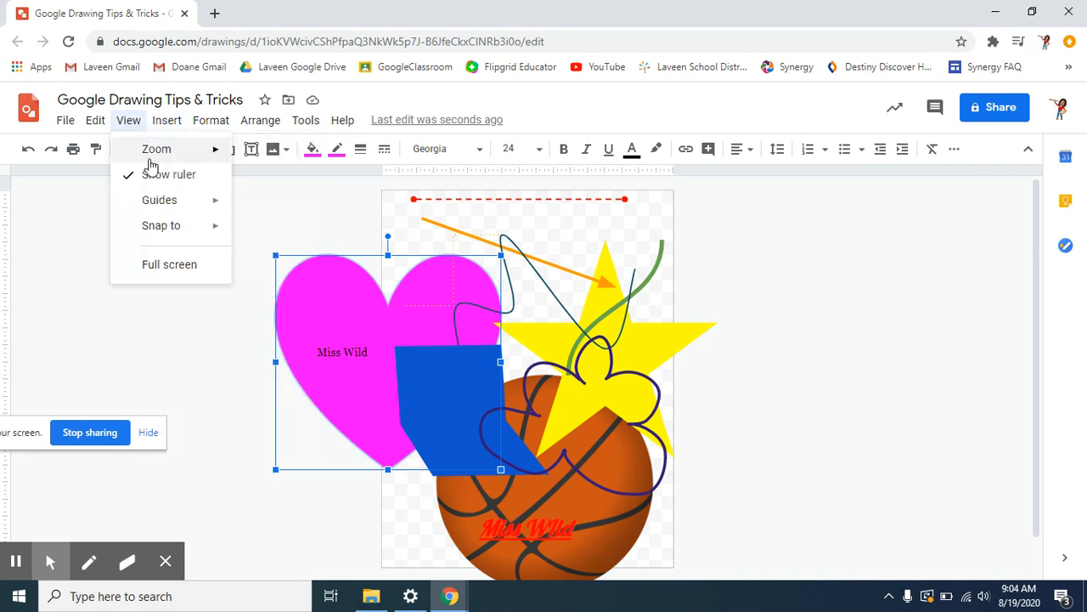
{"action": "mouse_move", "coordinate": [166, 122]}
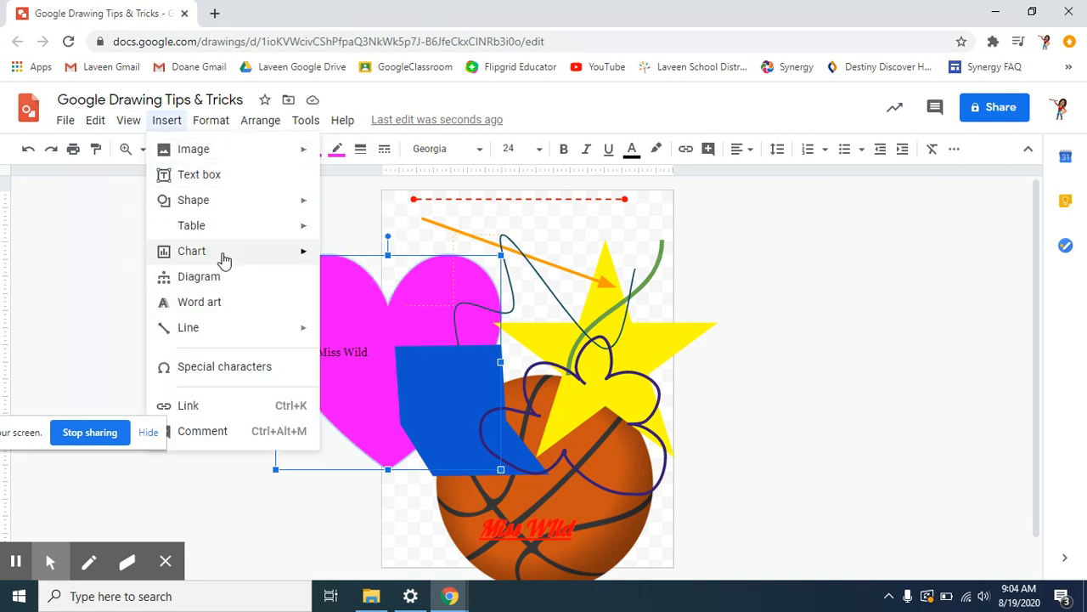
{"action": "left_click", "coordinate": [124, 228]}
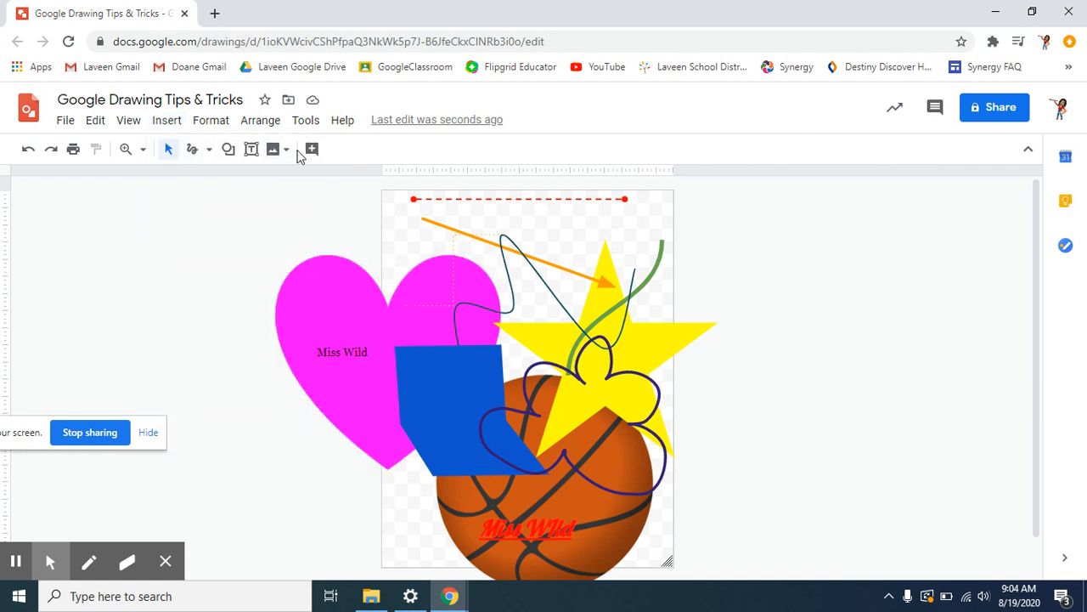
{"action": "left_click", "coordinate": [211, 121]}
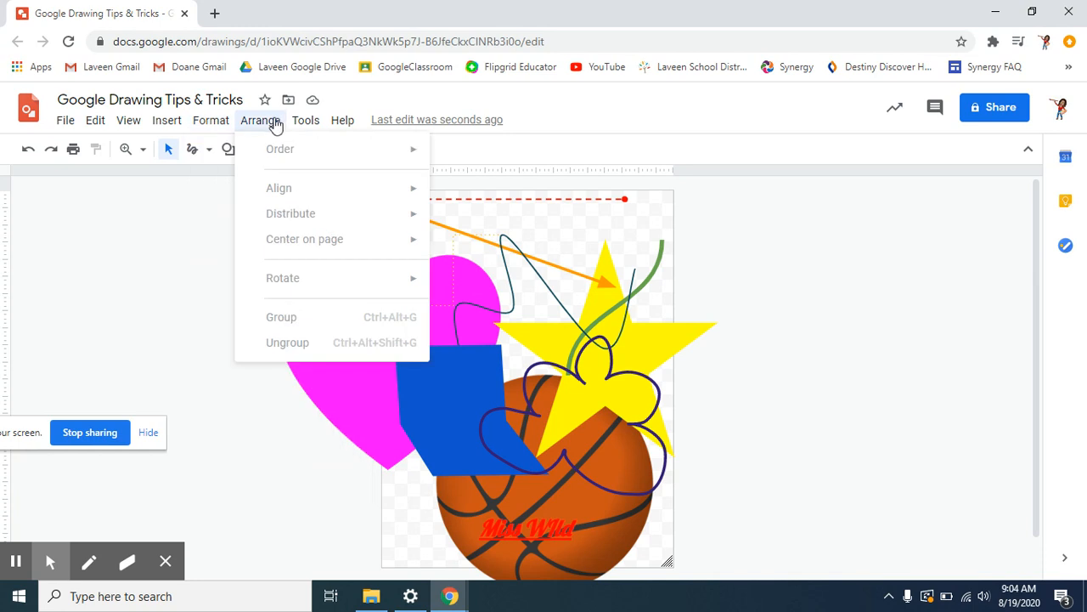
{"action": "mouse_move", "coordinate": [338, 124]}
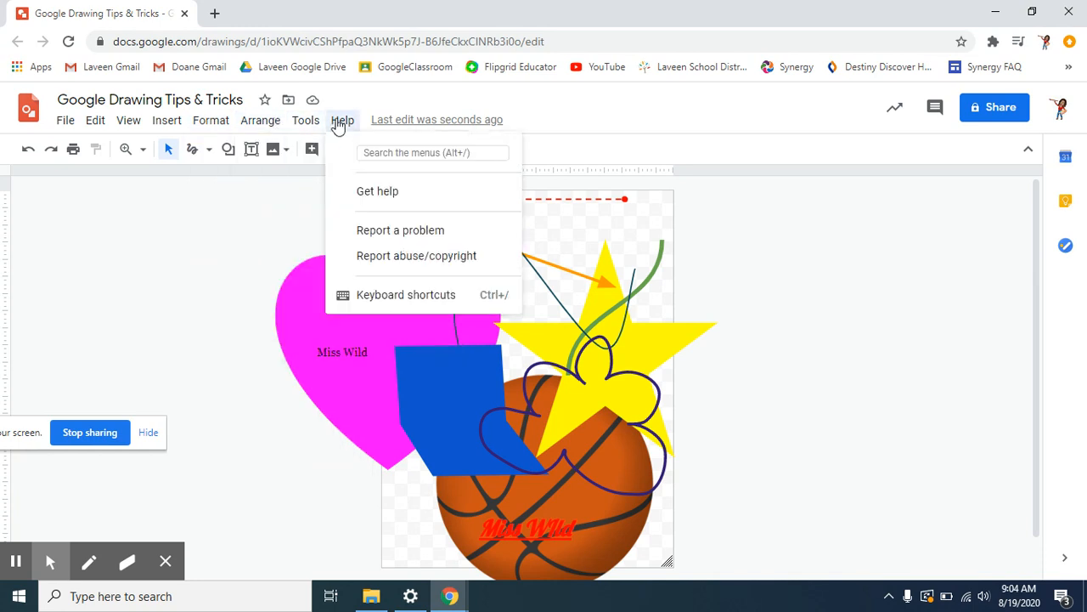
{"action": "left_click", "coordinate": [828, 425]}
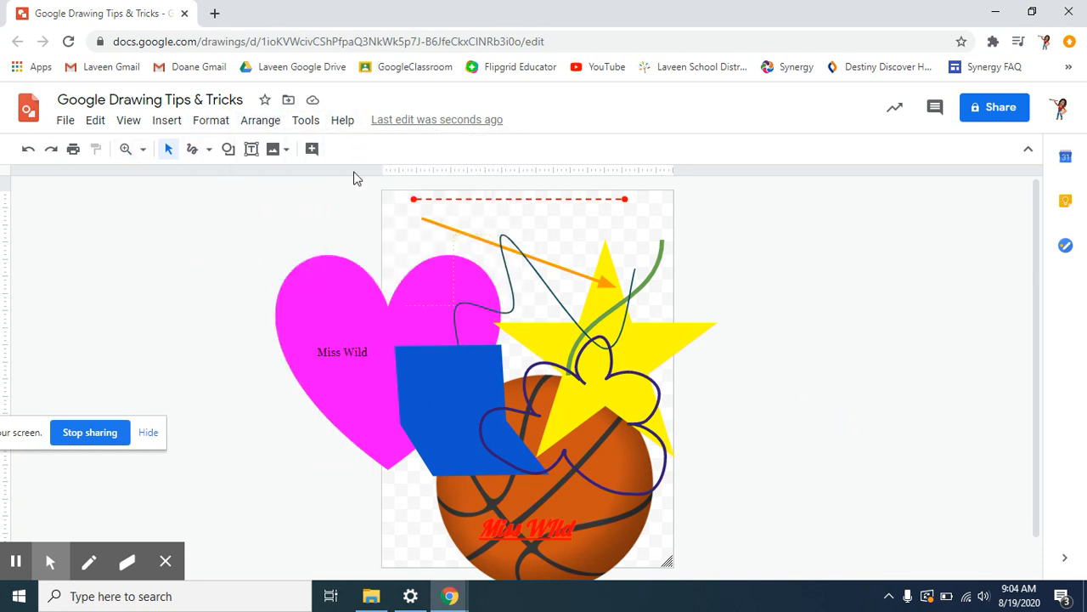
- Download the drawing as a JPEG image
{"action": "left_click", "coordinate": [67, 123]}
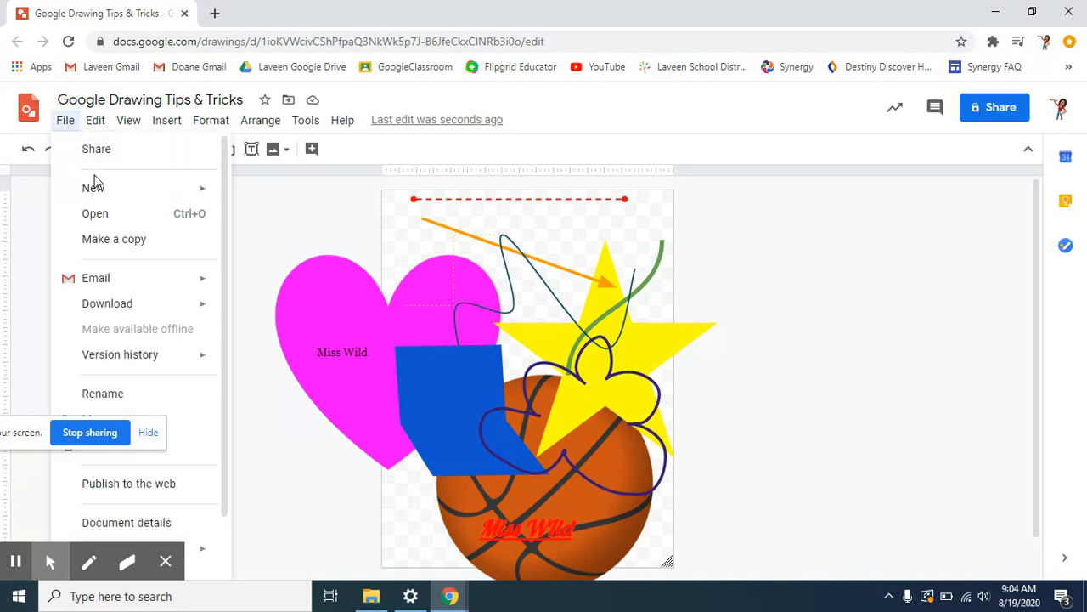
{"action": "mouse_move", "coordinate": [137, 304]}
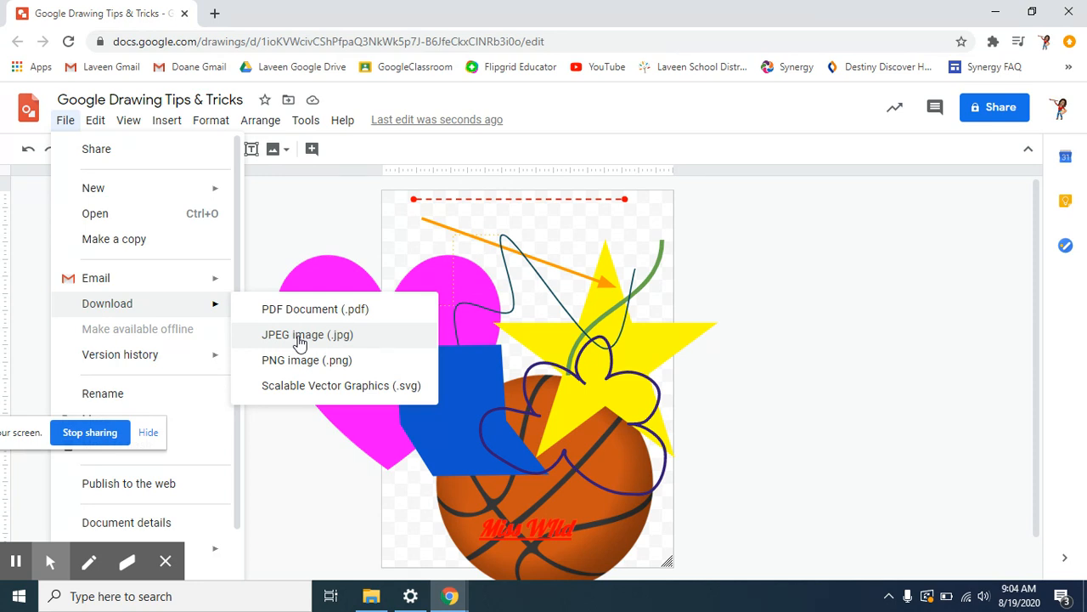
{"action": "left_click", "coordinate": [299, 335]}
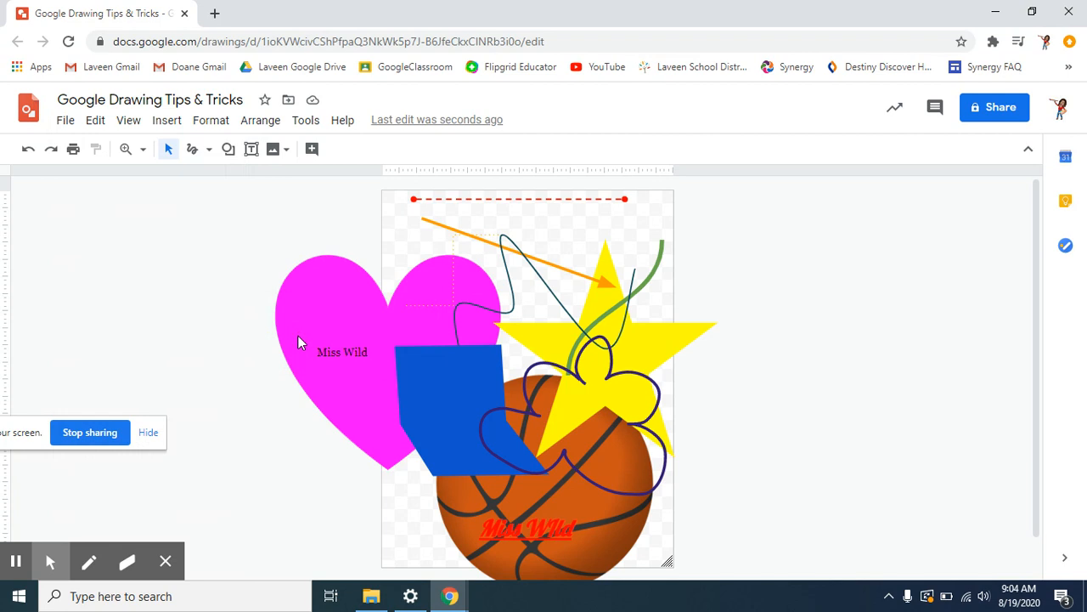
- Shrink the browser window, place the downloaded JPEG of the drawing on the desktop, and open it from there
{"action": "left_click", "coordinate": [1032, 11]}
{"action": "left_click", "coordinate": [996, 11]}
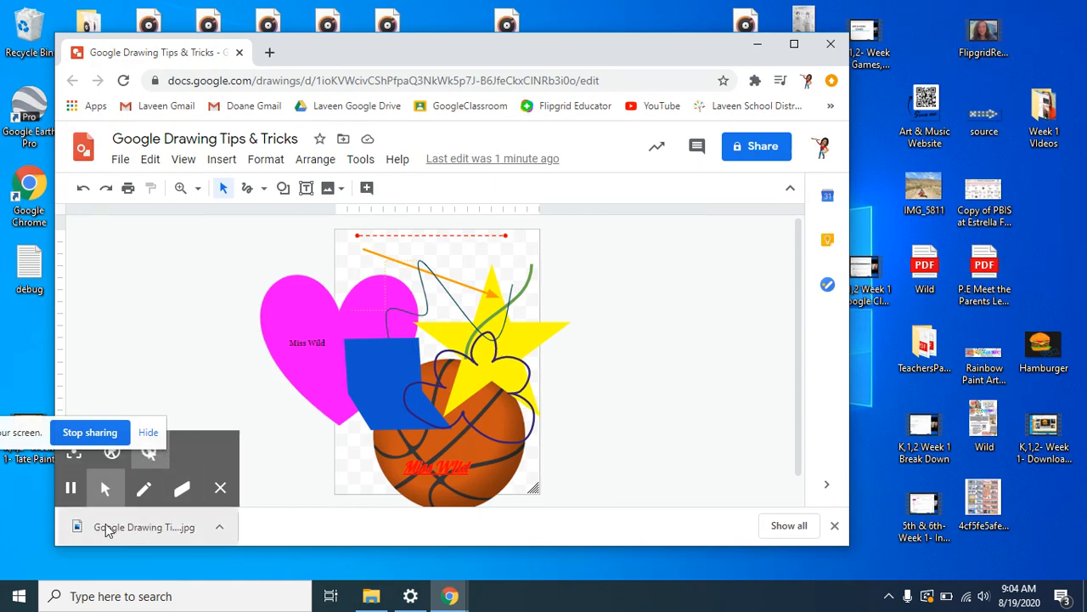
{"action": "mouse_move", "coordinate": [106, 531]}
{"action": "left_mouse_down"}
{"action": "mouse_move", "coordinate": [259, 550]}
{"action": "mouse_move", "coordinate": [250, 581]}
{"action": "mouse_move", "coordinate": [256, 567]}
{"action": "left_mouse_up"}
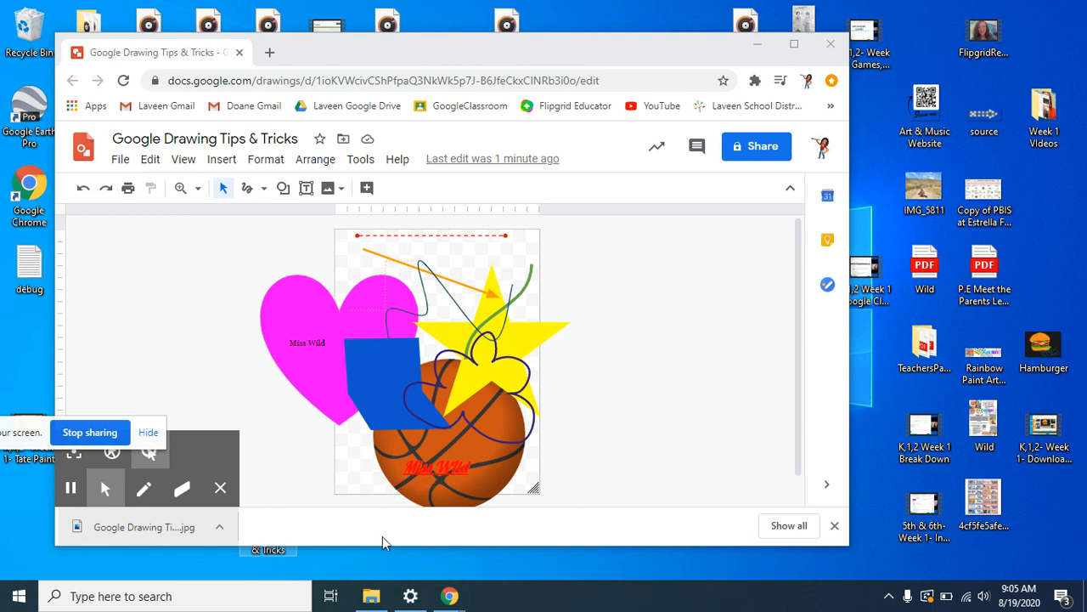
{"action": "left_click_drag", "start_coordinate": [379, 546], "coordinate": [379, 486]}
{"action": "double_click", "coordinate": [267, 510]}
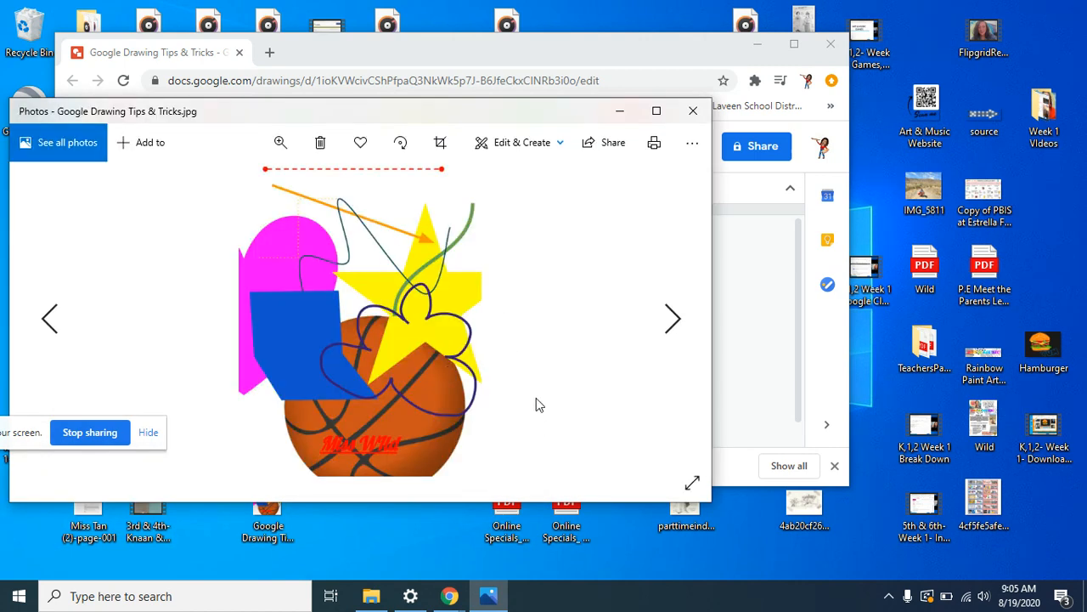
- Close the image preview and rename the downloaded JPEG on the desktop to the teacher's name followed by "-Tips & Tricks"
{"action": "left_click", "coordinate": [695, 112]}
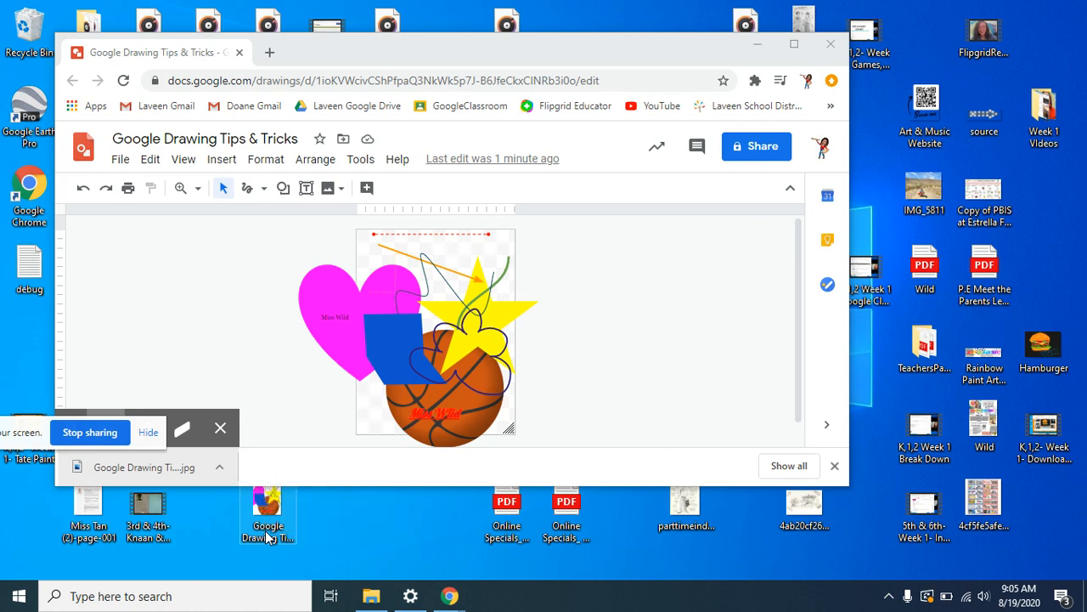
{"action": "right_click", "coordinate": [266, 535]}
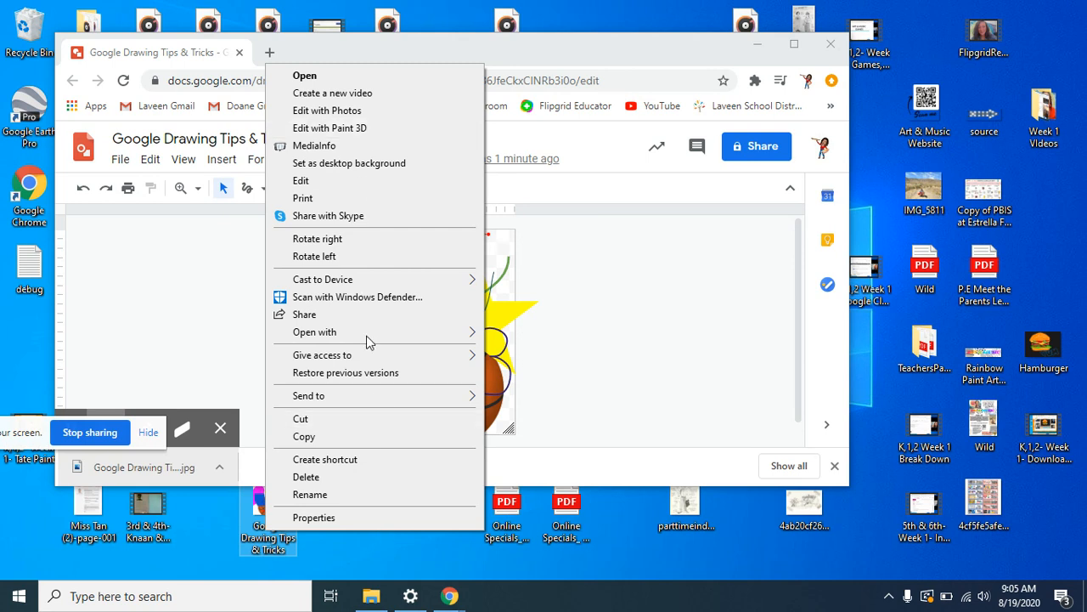
{"action": "left_click", "coordinate": [309, 494]}
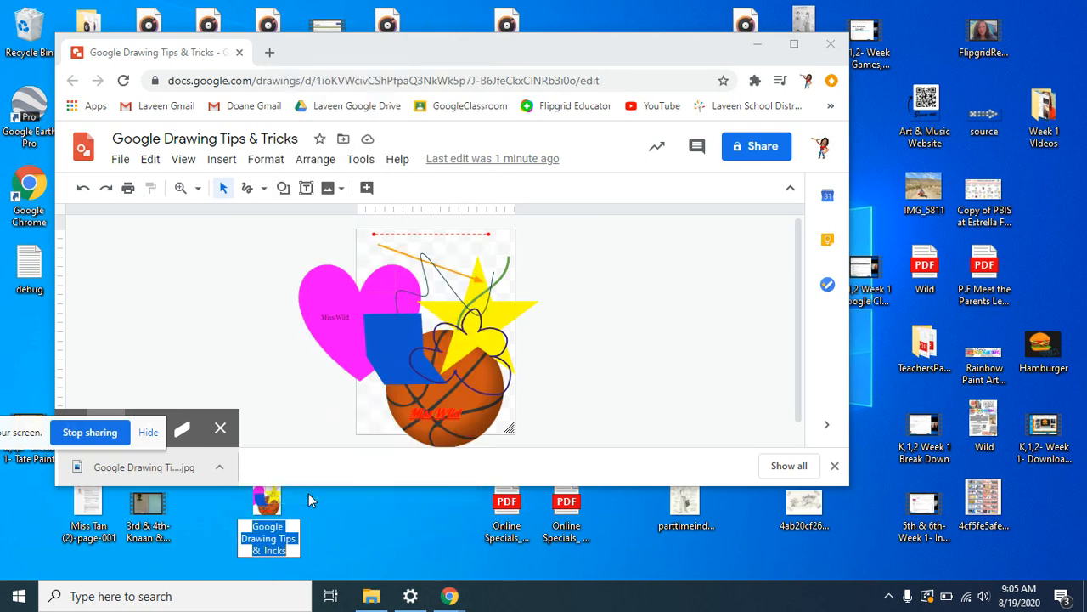
{"action": "type", "text": "M"}
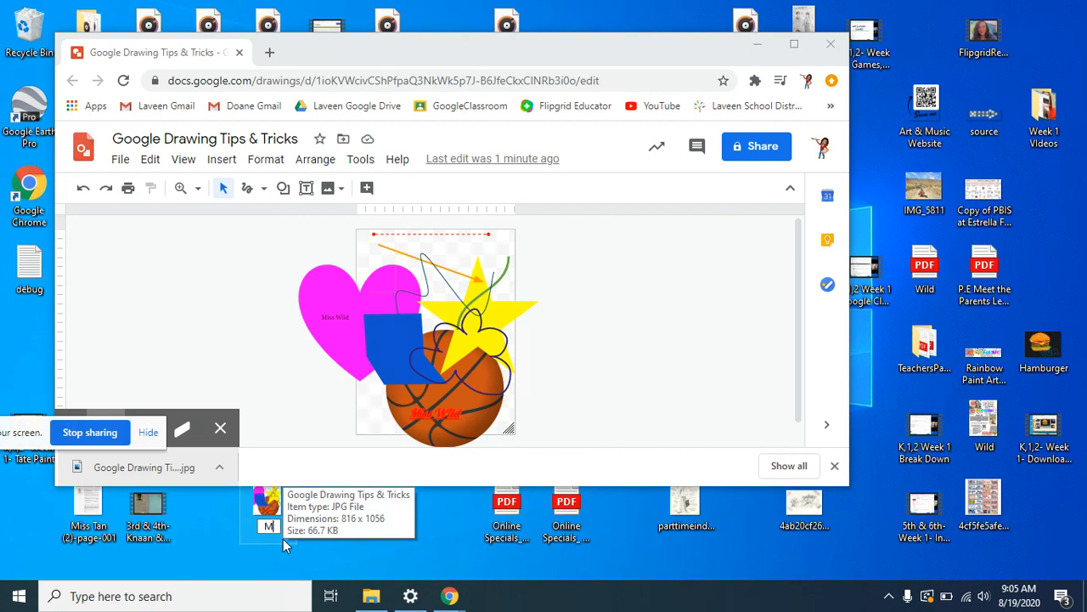
{"action": "type", "text": "oss Wilds"}
{"action": "key", "text": "BackSpace"}
{"action": "type", "text": "\""}
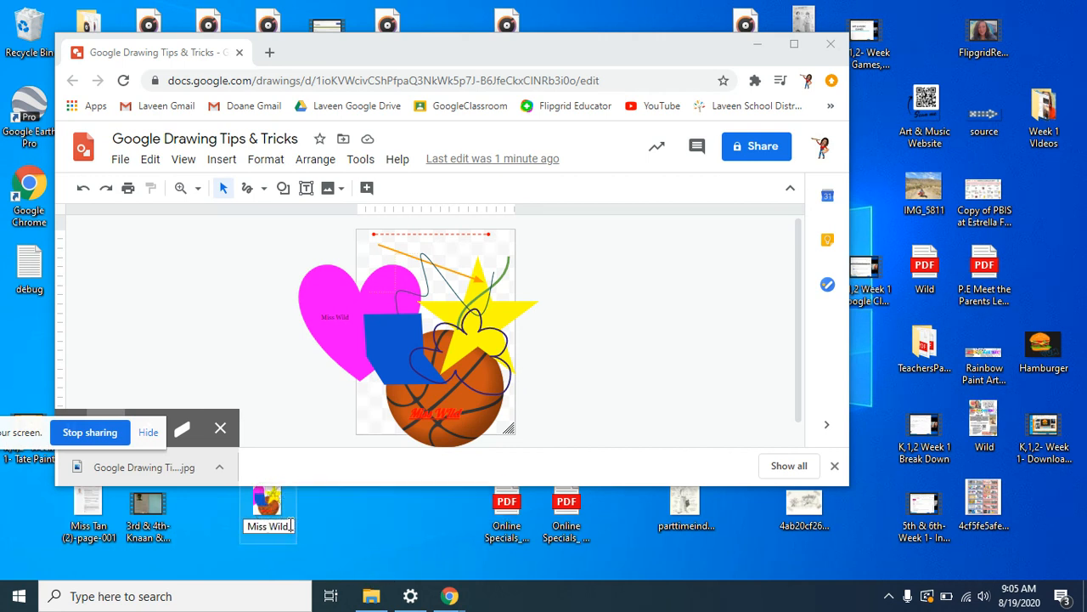
{"action": "type", "text": " T"}
{"action": "type", "text": "-Tip"}
{"action": "type", "text": "s & Tricks"}
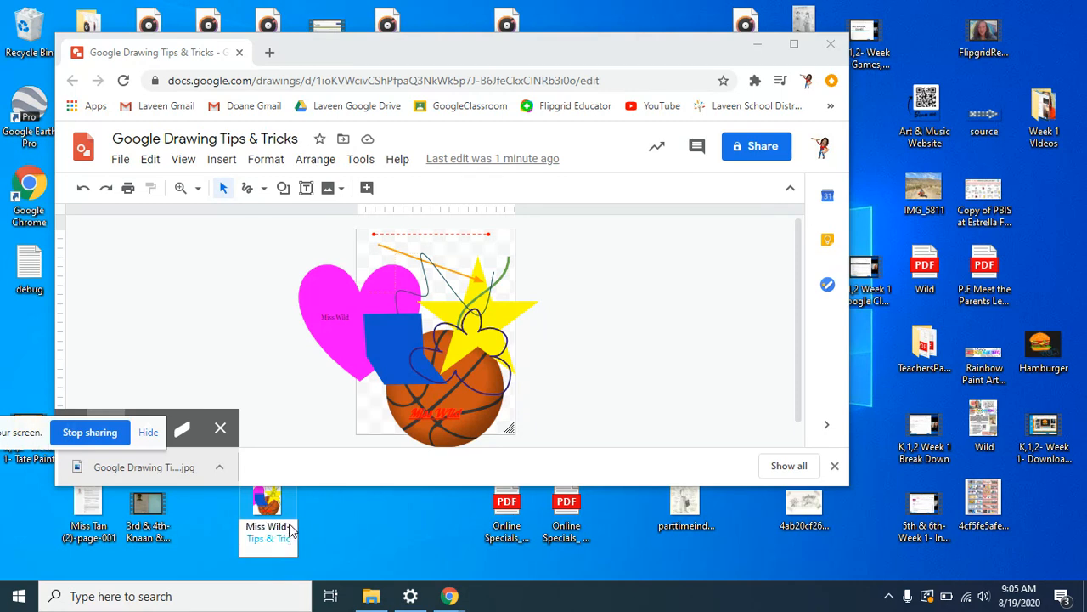
{"action": "left_click", "coordinate": [387, 538]}
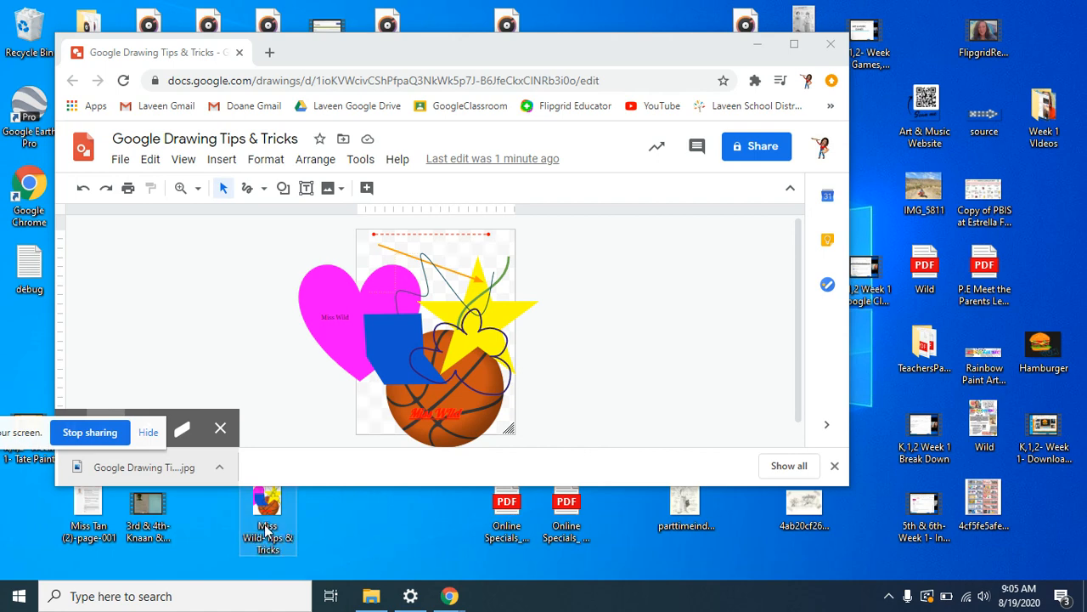
{"action": "left_click_drag", "start_coordinate": [263, 519], "coordinate": [300, 535]}
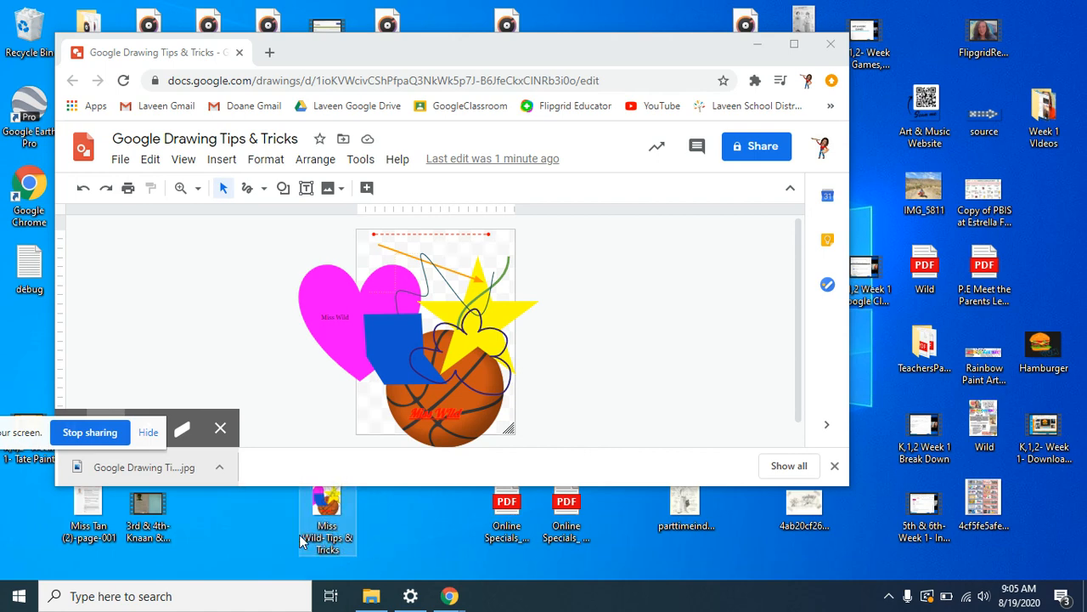
- Open the Laveen Google Drive in a new browser tab and upload the renamed JPEG from the desktop to the My Drive files
{"action": "left_click", "coordinate": [269, 51]}
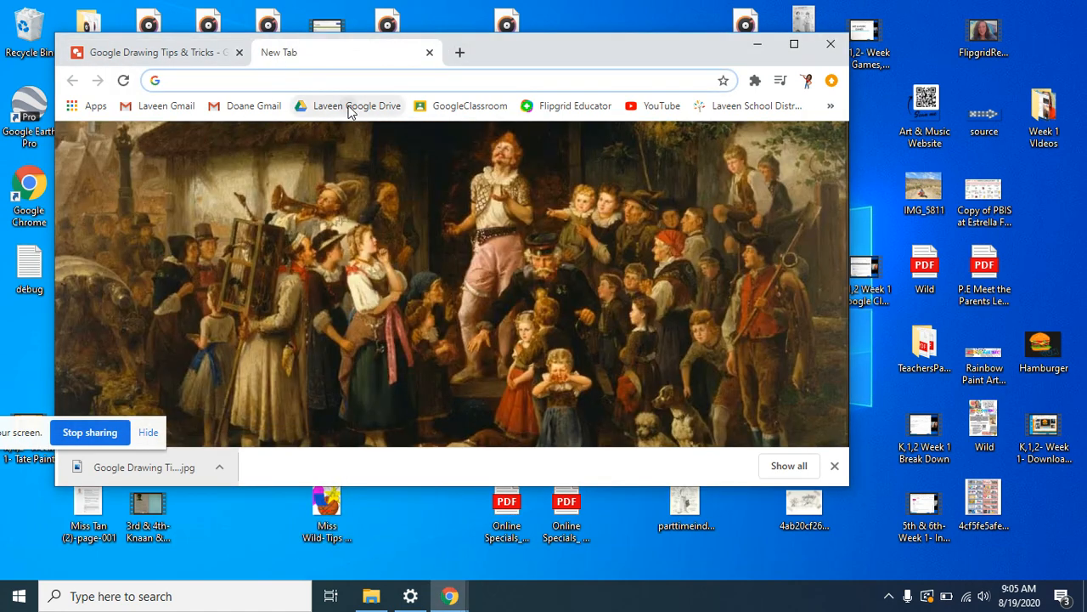
{"action": "left_click", "coordinate": [348, 108]}
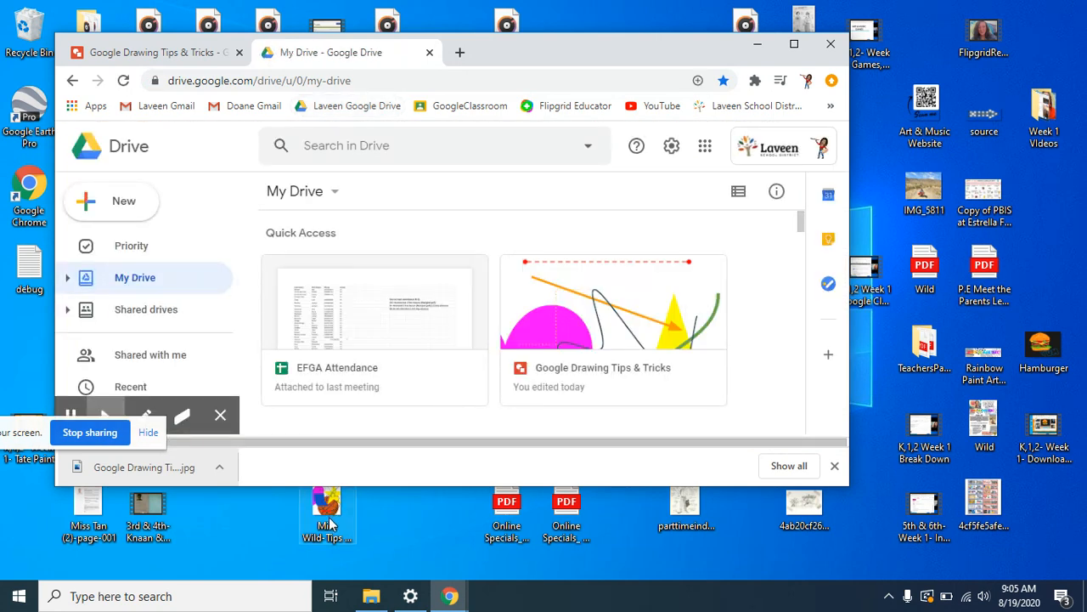
{"action": "left_click_drag", "start_coordinate": [332, 524], "coordinate": [399, 514]}
{"action": "left_click_drag", "start_coordinate": [801, 223], "coordinate": [801, 247]}
{"action": "scroll", "coordinate": [760, 281], "scroll_direction": "up", "scroll_amount": 6}
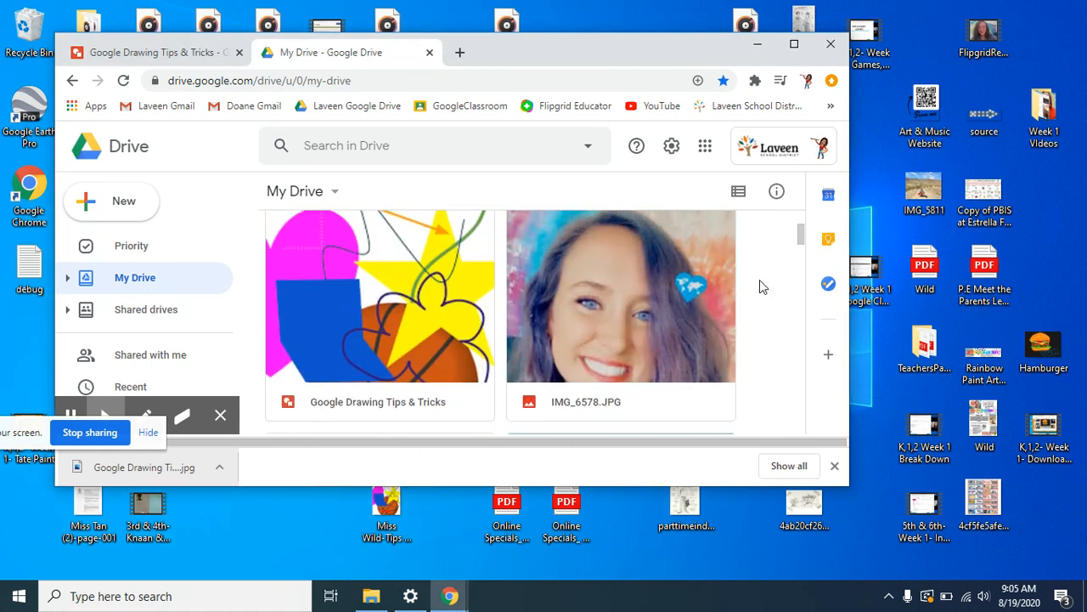
{"action": "scroll", "coordinate": [759, 284], "scroll_direction": "up", "scroll_amount": 2}
{"action": "scroll", "coordinate": [760, 283], "scroll_direction": "down", "scroll_amount": 1}
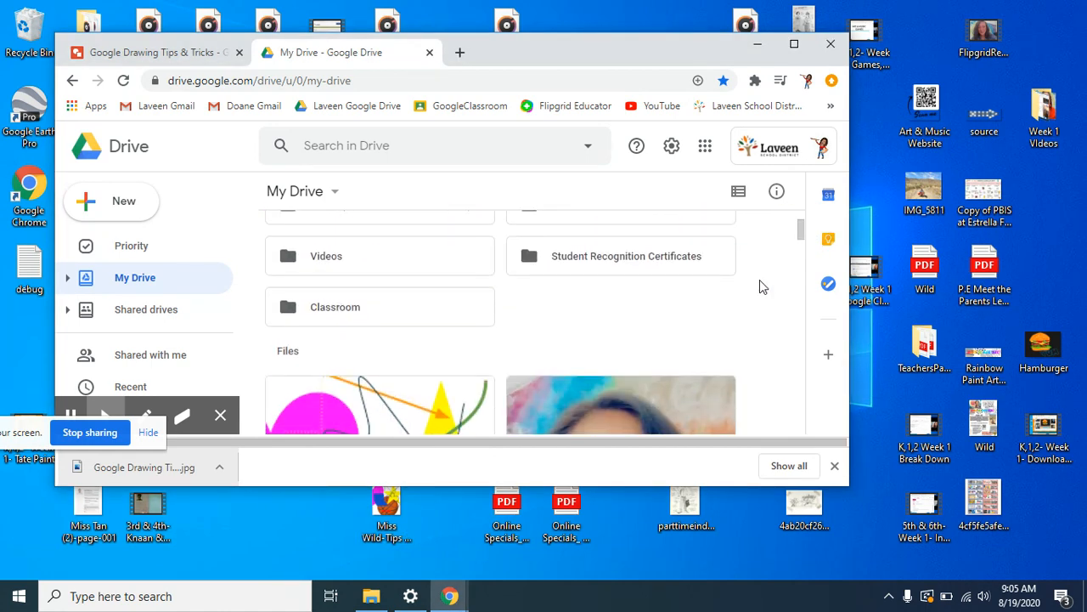
{"action": "left_click_drag", "start_coordinate": [393, 510], "coordinate": [548, 367]}
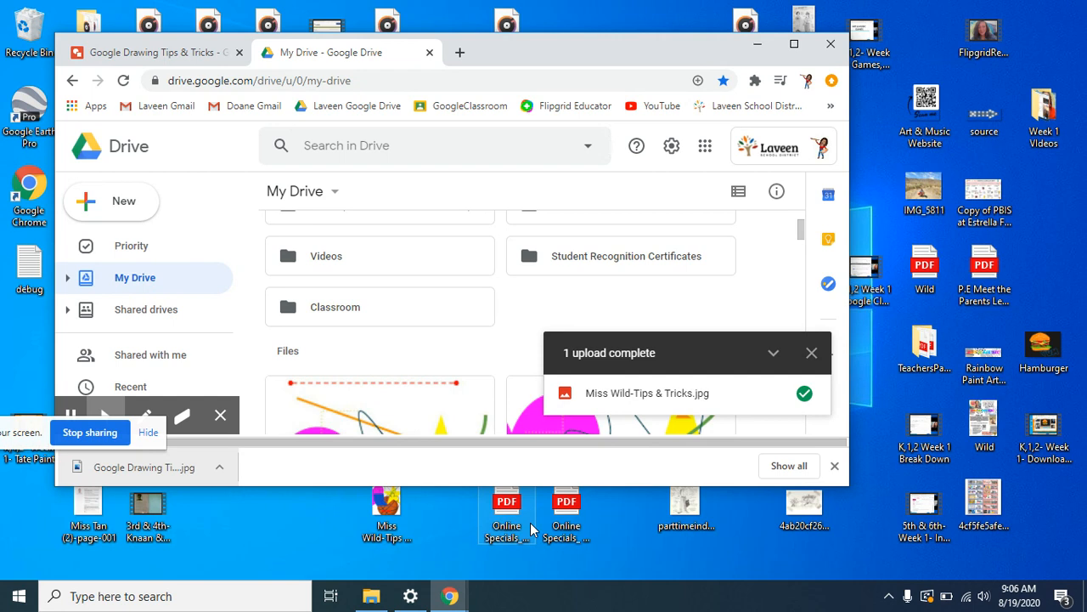
- Maximize the browser window showing My Drive and dismiss the upload notification
{"action": "left_click", "coordinate": [276, 504]}
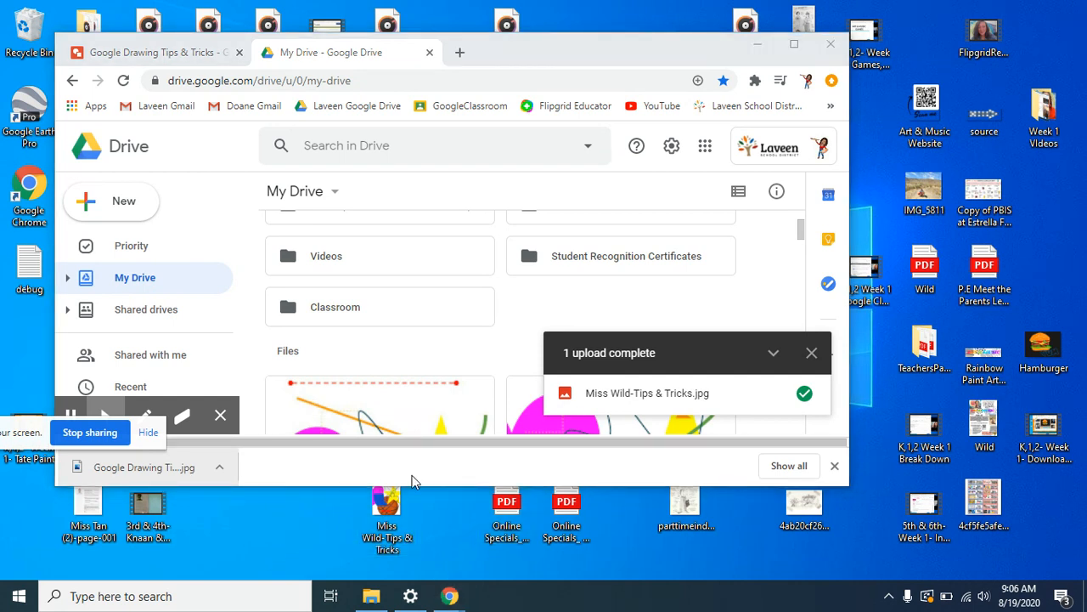
{"action": "left_click", "coordinate": [794, 44]}
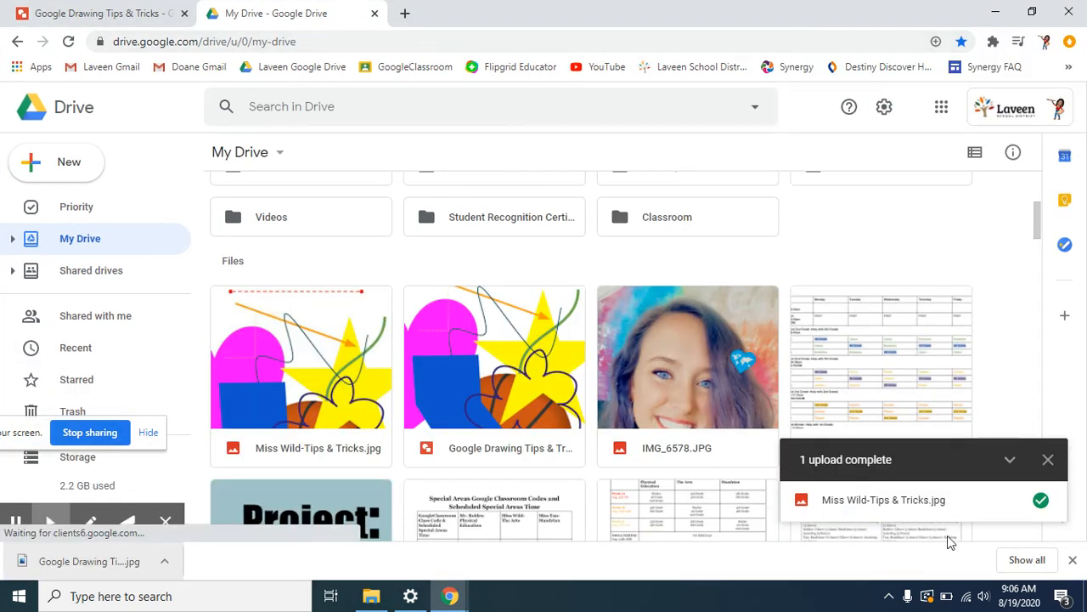
{"action": "left_click", "coordinate": [1048, 457]}
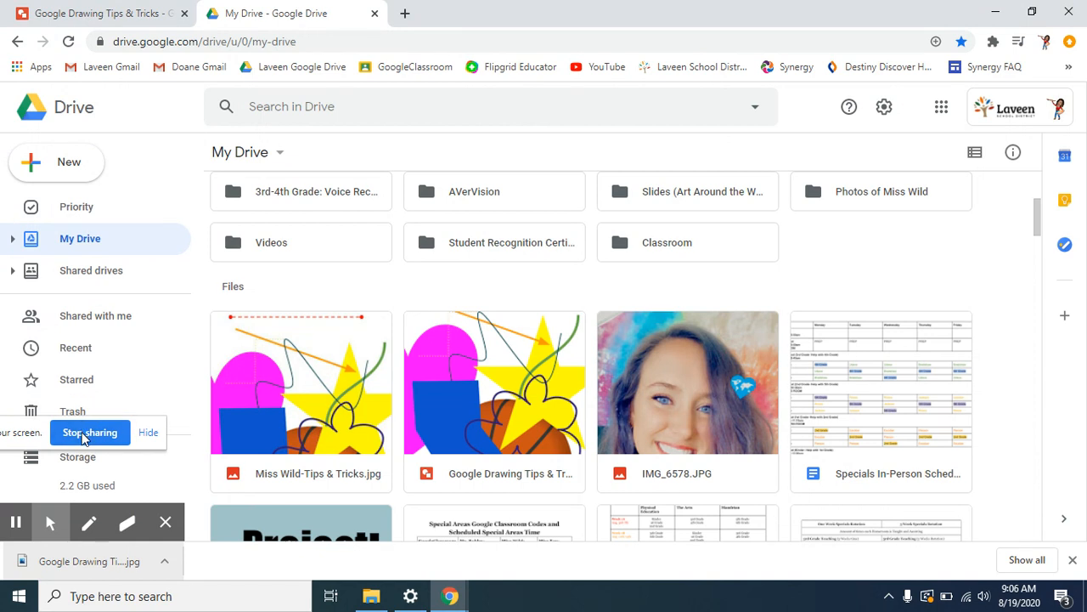